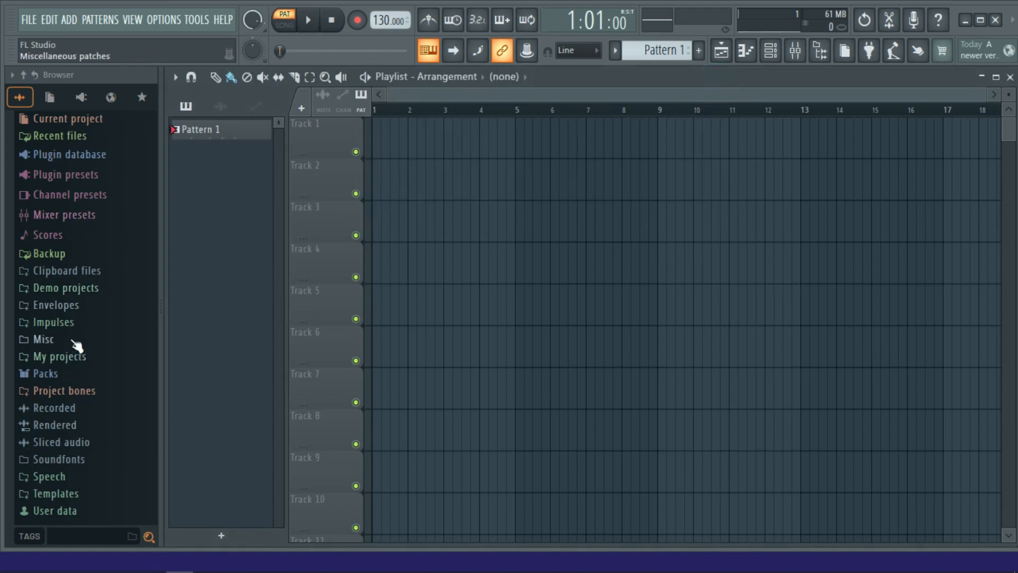
Place LSI_Better_Percussion_Loop_95BPM from the sample pack's Drum_Loops folder at the start of track 3 and play it
click(82, 374)
click(102, 302)
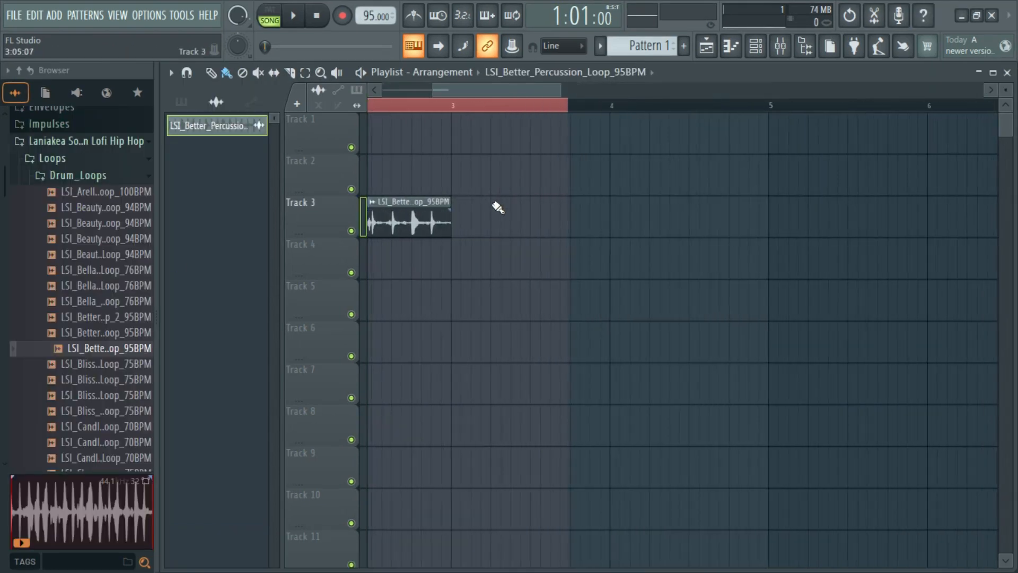
key(space)
Place LSI_Notes_Top_Loop_87BPM from the Drum_Loops folder on track 4, aligned with the start of bar 1
drag(562, 89, 506, 90)
scroll(469, 197, down, 3)
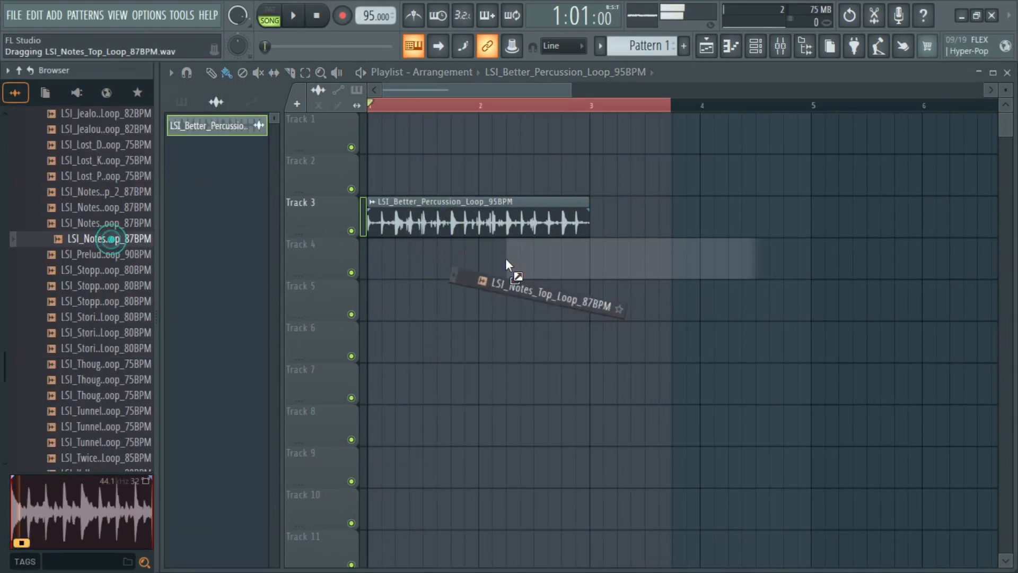
drag(469, 269, 467, 266)
drag(556, 262, 345, 269)
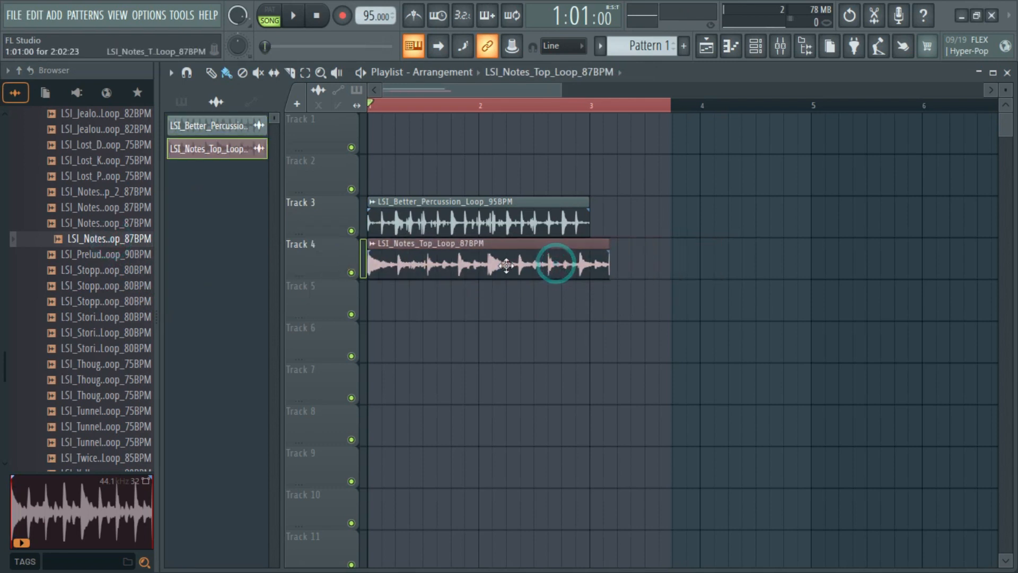
Stretch the LSI_Notes_Top_Loop_87BPM clip on track 4 to end exactly at bar 3, matching the percussion loop
scroll(573, 281, up, 2)
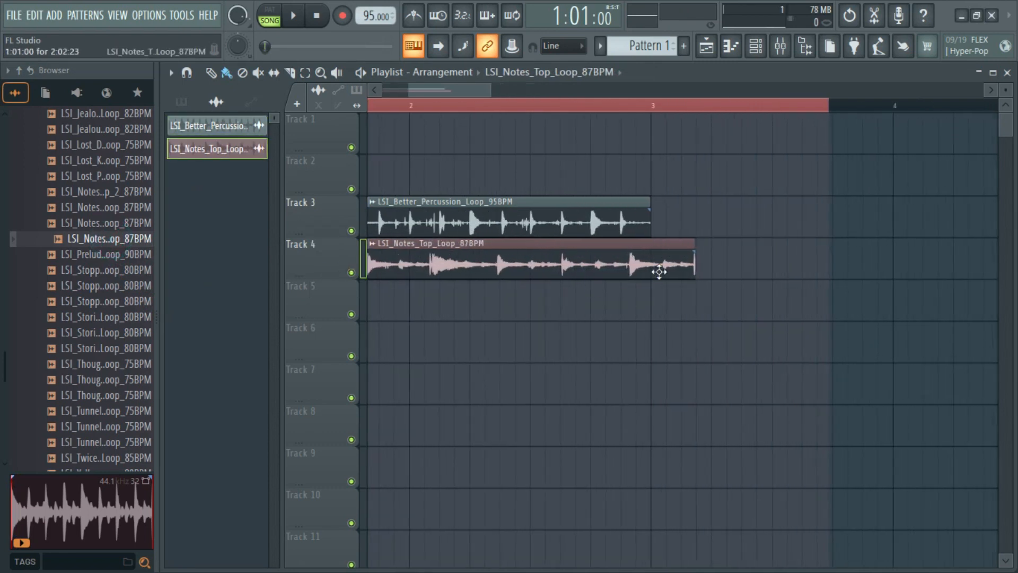
scroll(547, 245, down, 2)
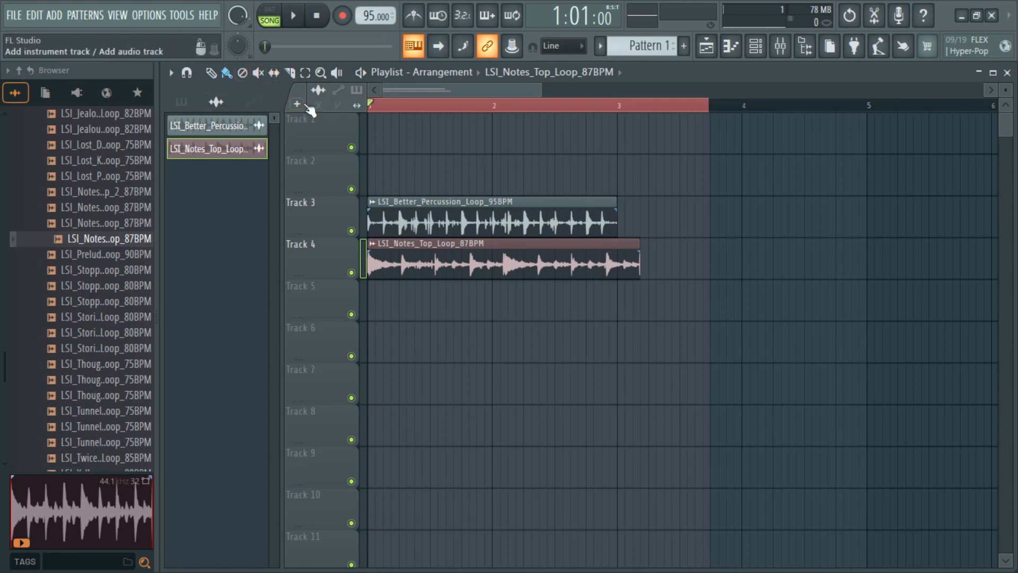
drag(638, 248, 584, 251)
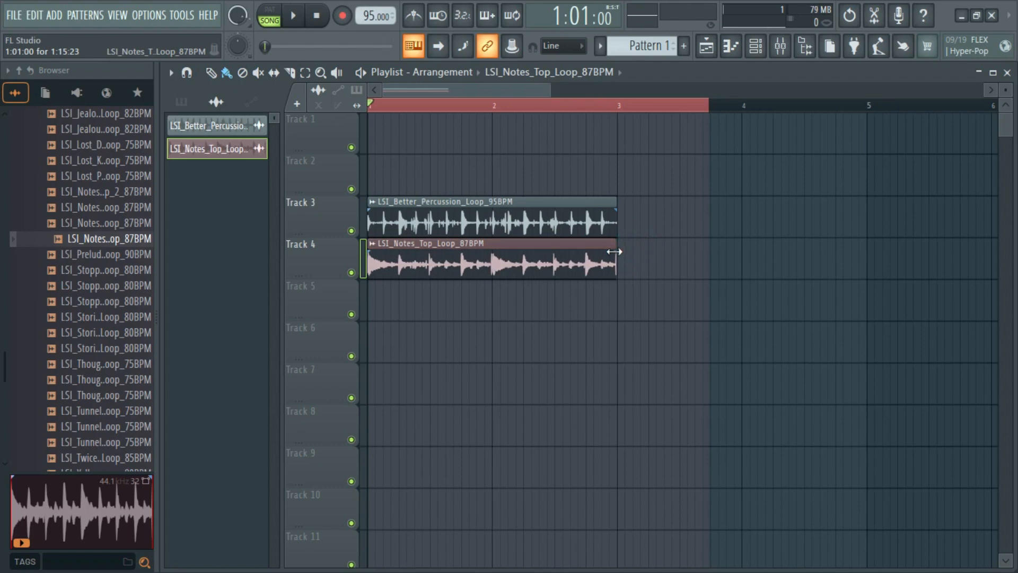
scroll(614, 251, up, 3)
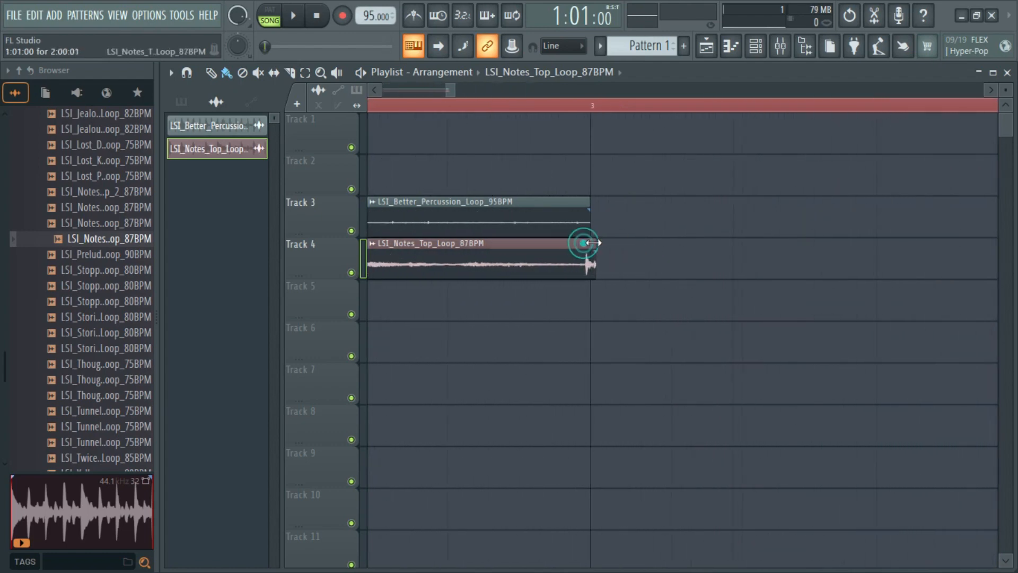
scroll(590, 242, down, 4)
Play the two aligned drum loops and repeat them back to back on tracks 3 and 4 up to bar 11
key(space)
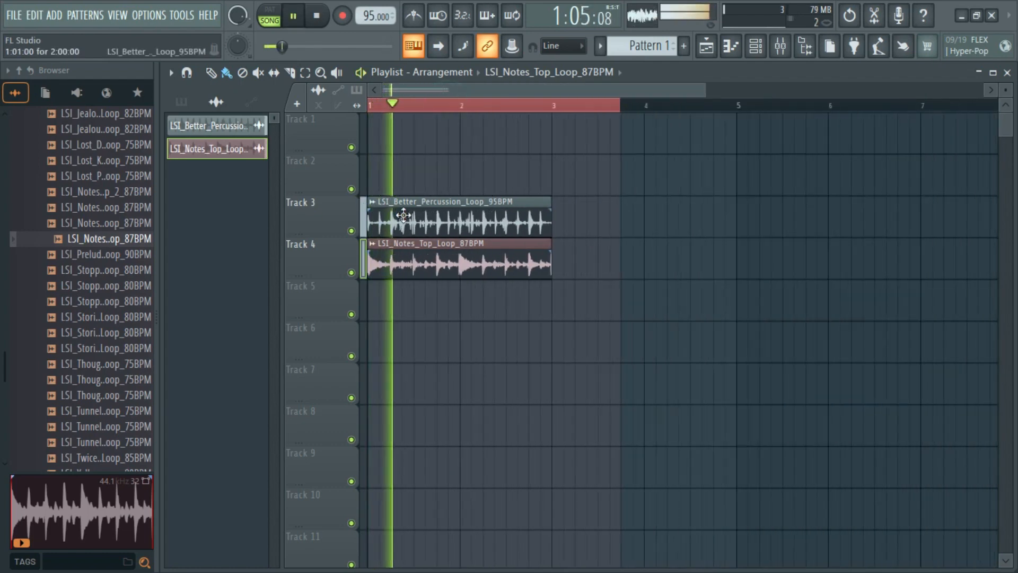
scroll(396, 263, up, 3)
double_click(438, 260)
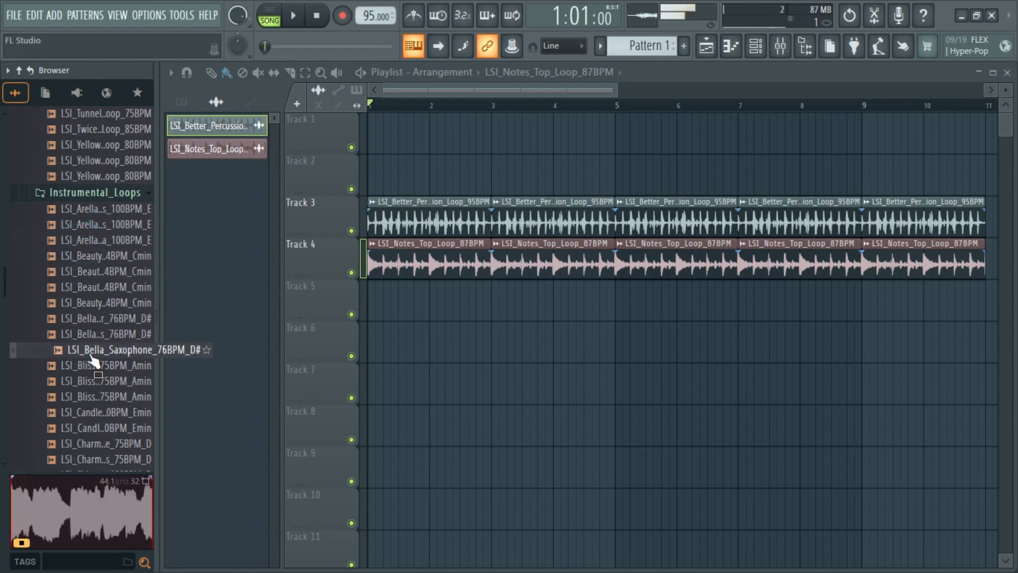
Audition samples in the Instrumental_Loops folder and place LSI_Charm_Rhodes_75BPM_D on track 2
click(91, 359)
drag(90, 365, 388, 175)
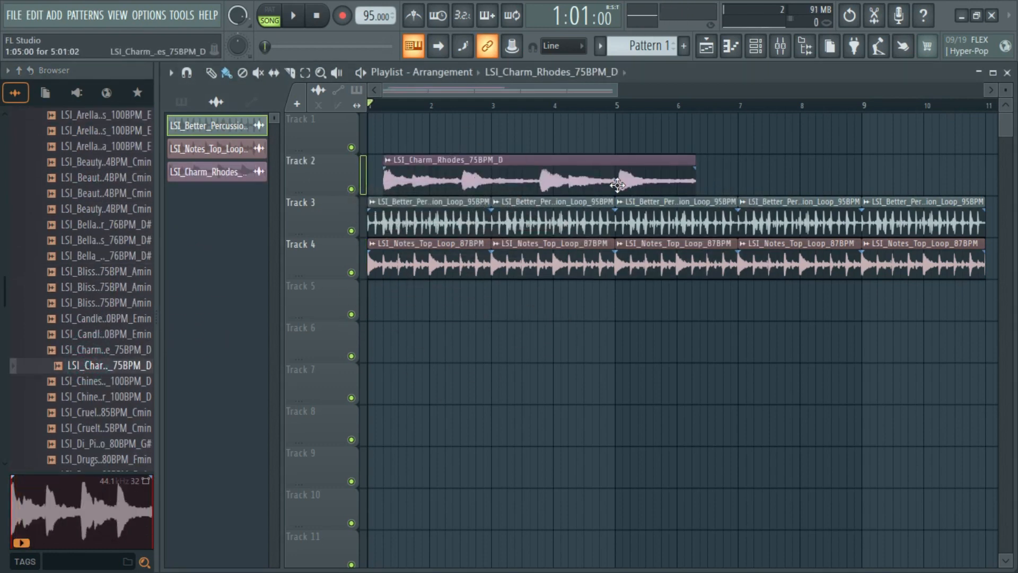
scroll(591, 194, down, 3)
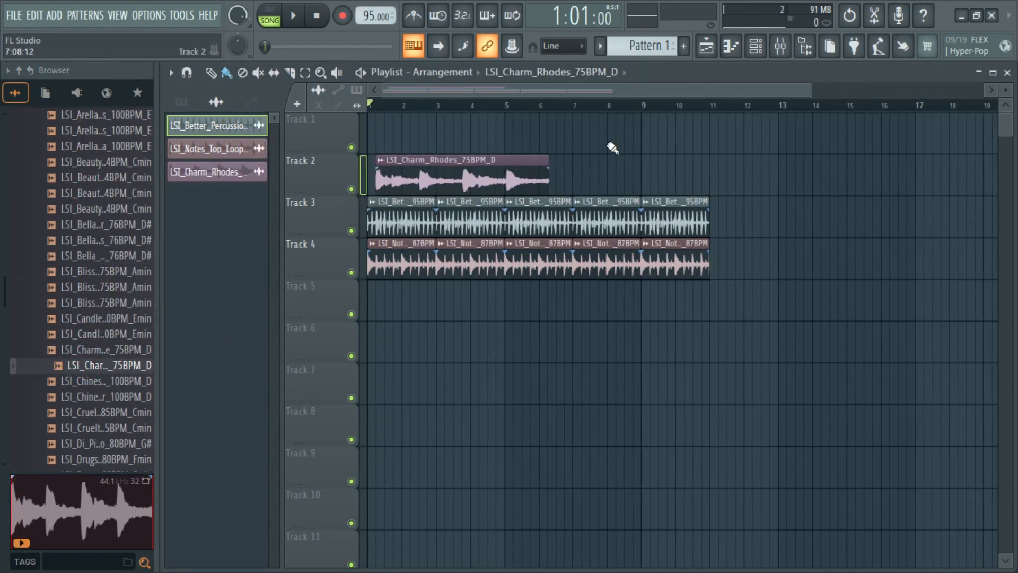
Add FL Keys as a new instrument channel by searching the full generator plugin list for "fl k"
click(755, 46)
click(461, 193)
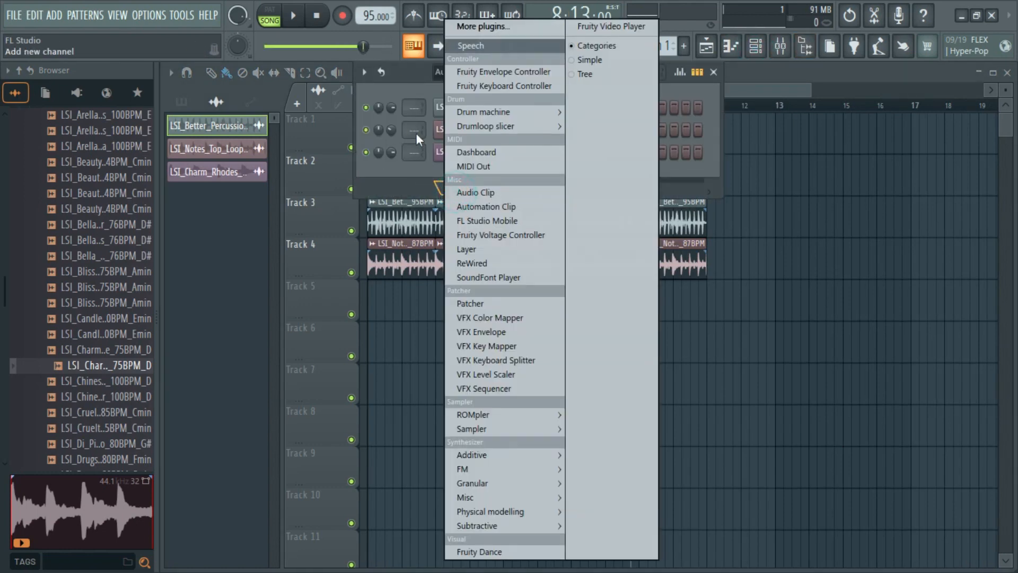
click(403, 178)
click(461, 183)
click(497, 27)
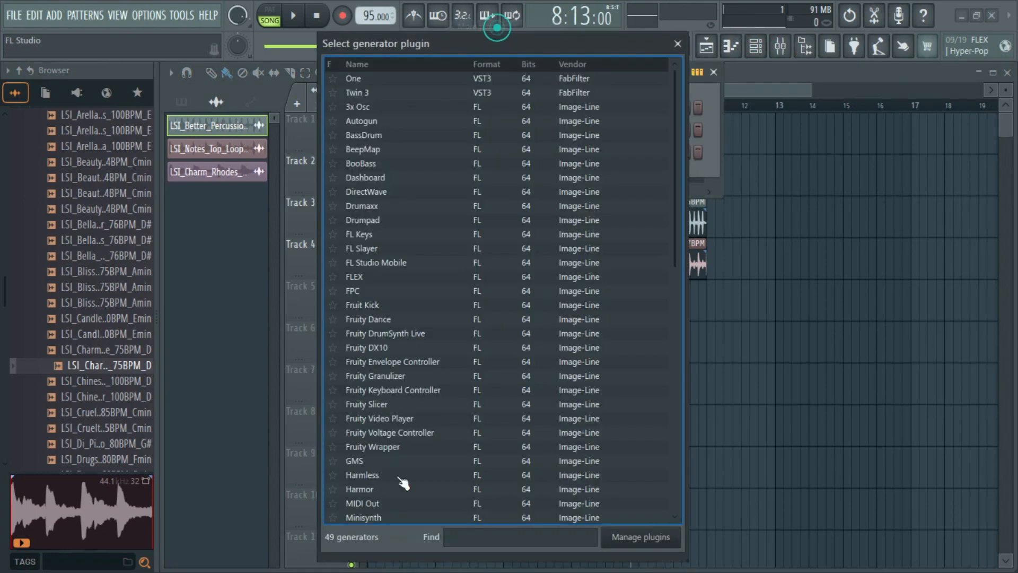
click(480, 539)
text(fl)
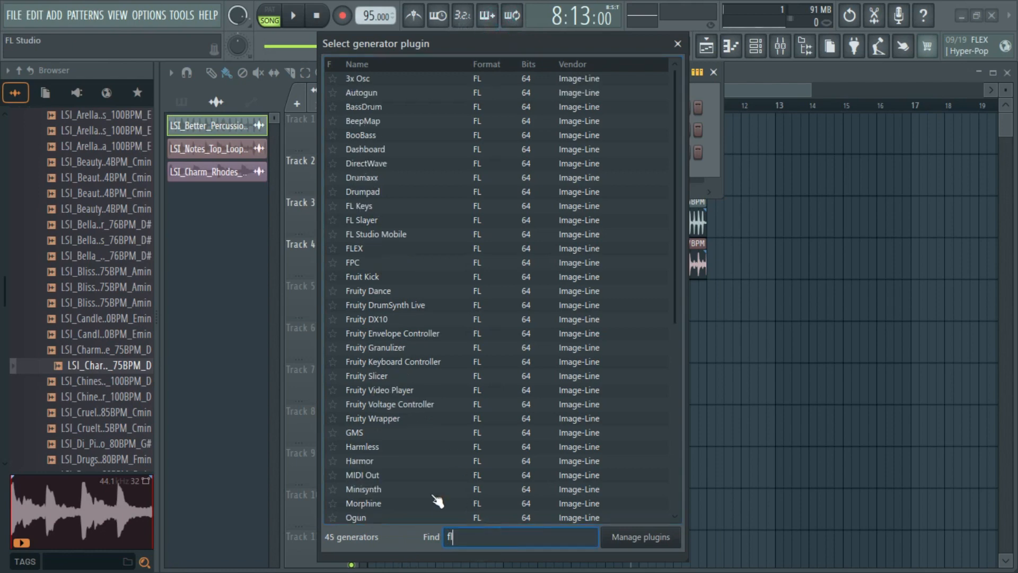
text( k)
key(Return)
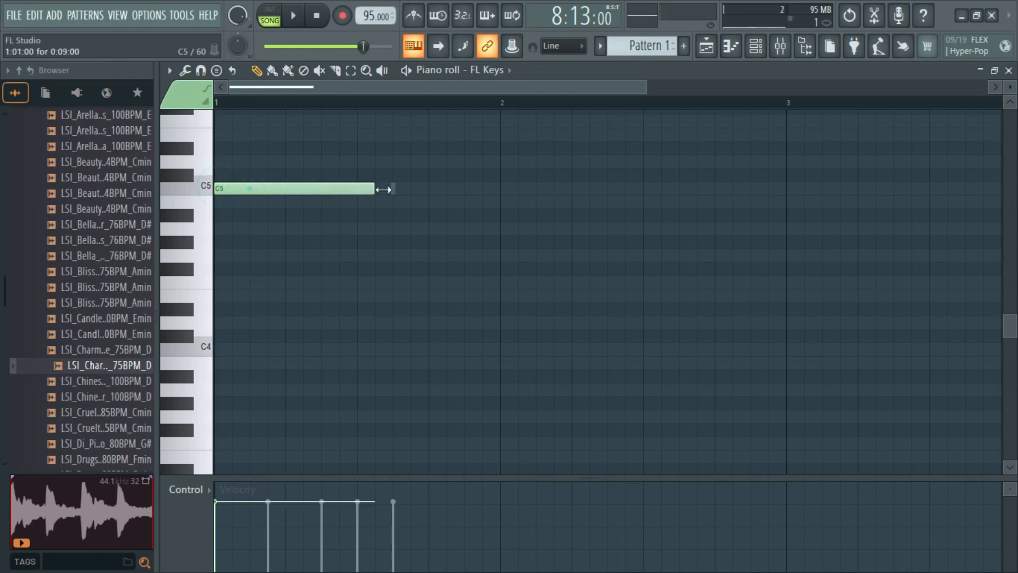
Draw a two-bar FL Keys chord progression in the piano roll: A4-C5-E5, A4-C5-G5, G4-B4-D5, G4-C5-E5, G4-B4-D5
scroll(316, 265, up, 3)
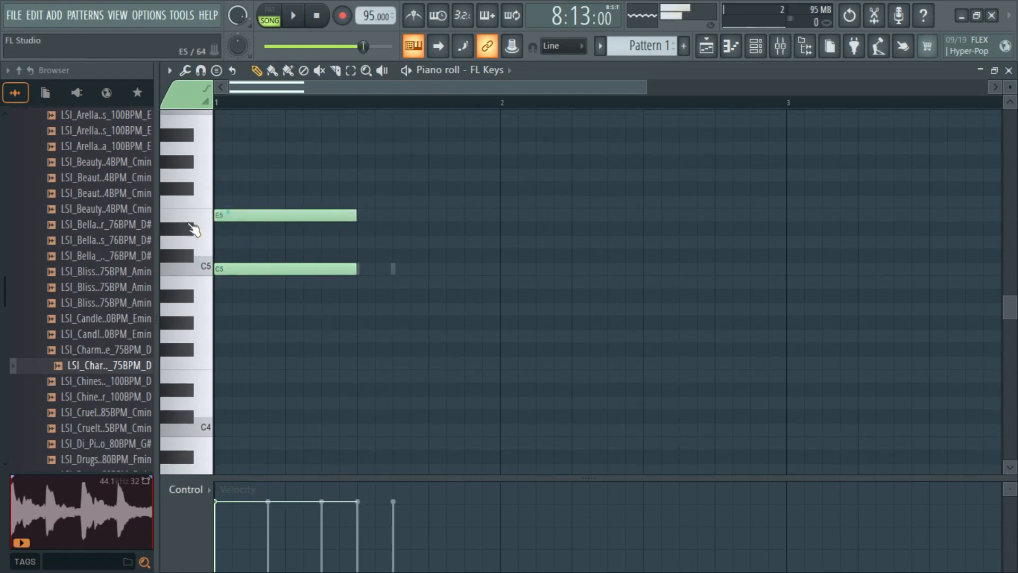
click(196, 227)
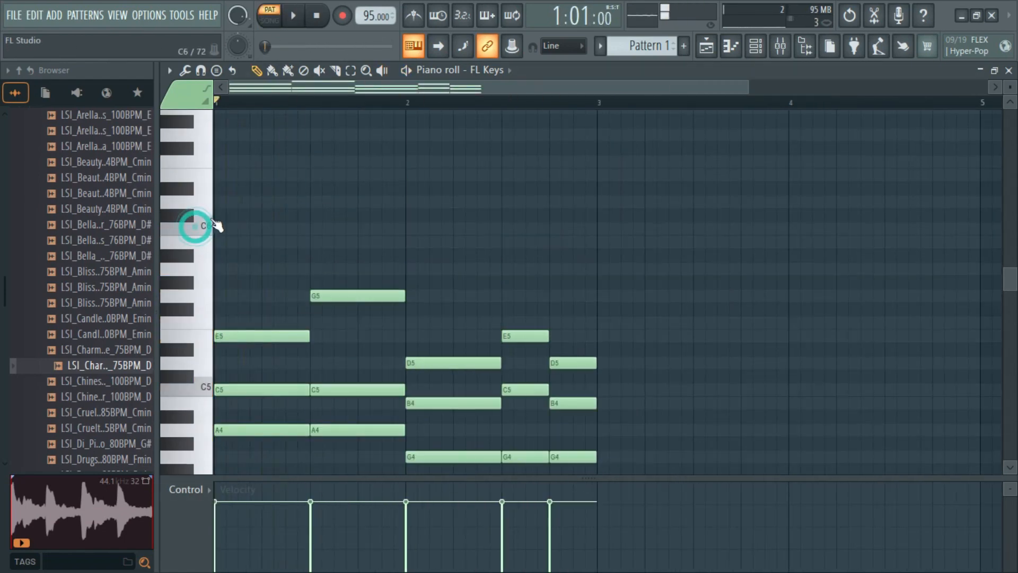
Play the chord progression repeatedly and audition single keys around C6 and D6 to find a melody note
key(space)
key(space)
click(204, 168)
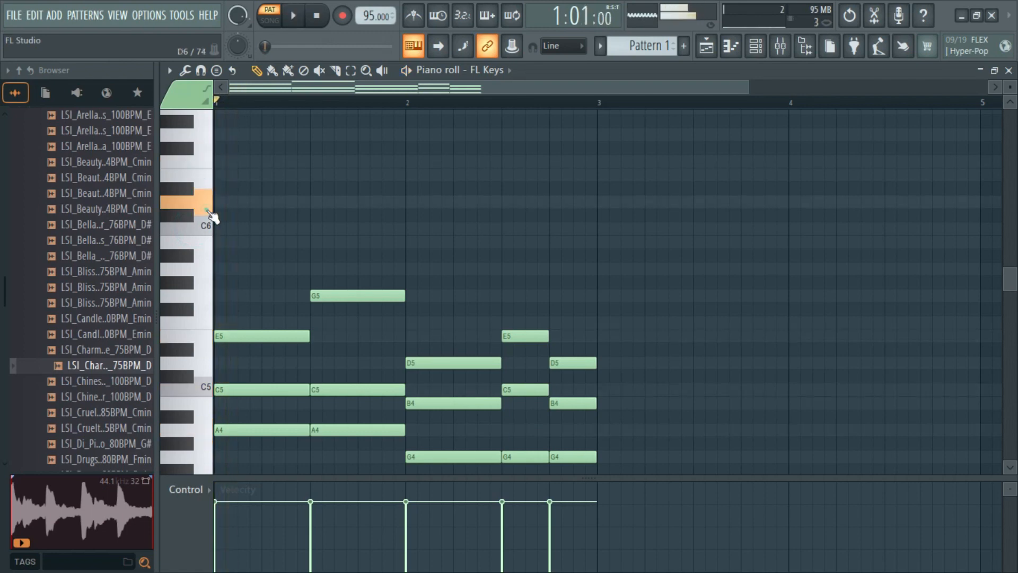
key(space)
key(space)
click(205, 202)
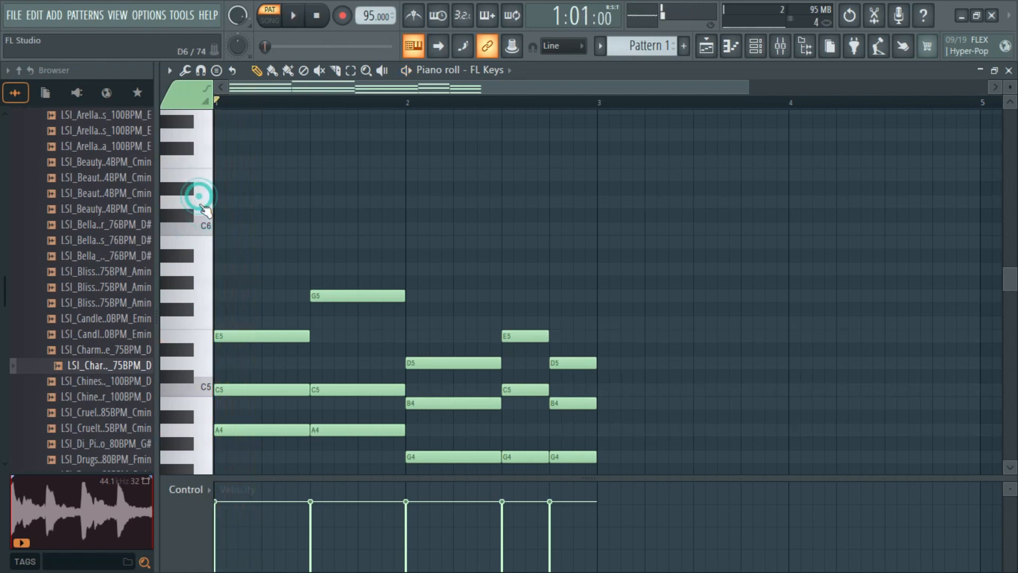
Build a melody above the FL Keys chords, starting with a short C6 note on step 5 of bar 1
key(space)
click(275, 228)
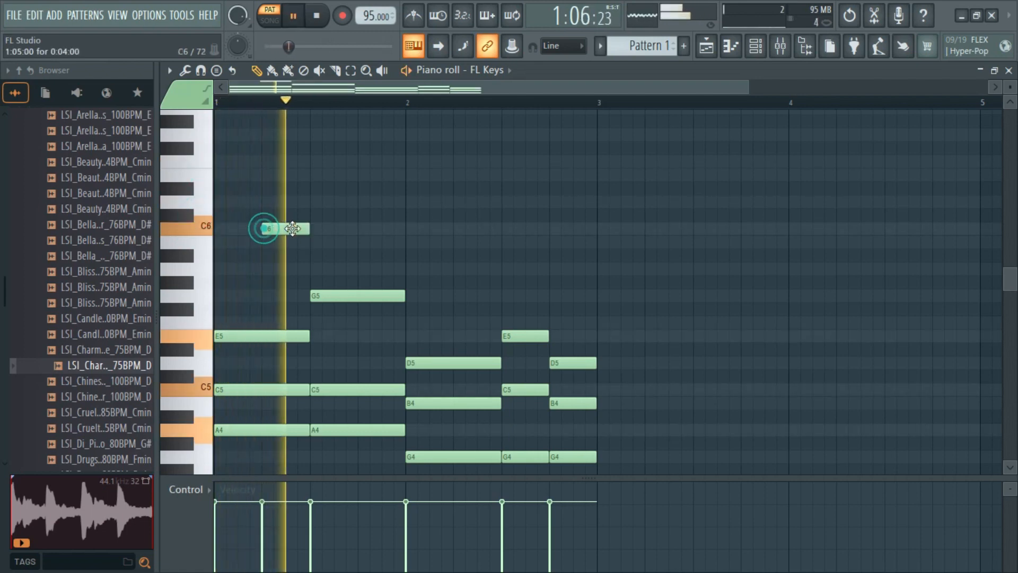
key(space)
key(space)
drag(274, 229, 285, 230)
Play the four-bar FL Keys pattern and examine how the melody notes fit over the chords
key(space)
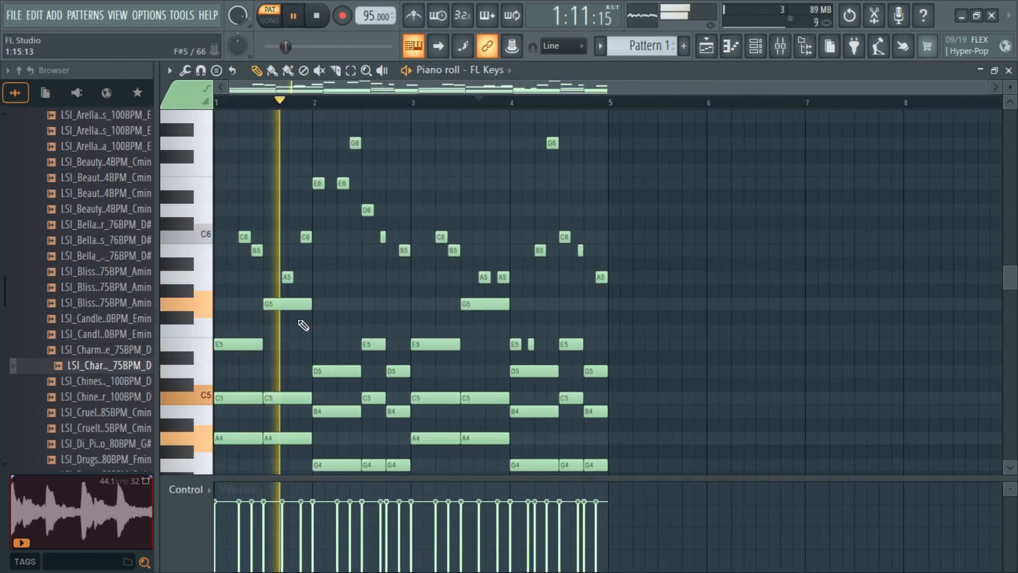
scroll(295, 328, up, 2)
scroll(324, 326, down, 2)
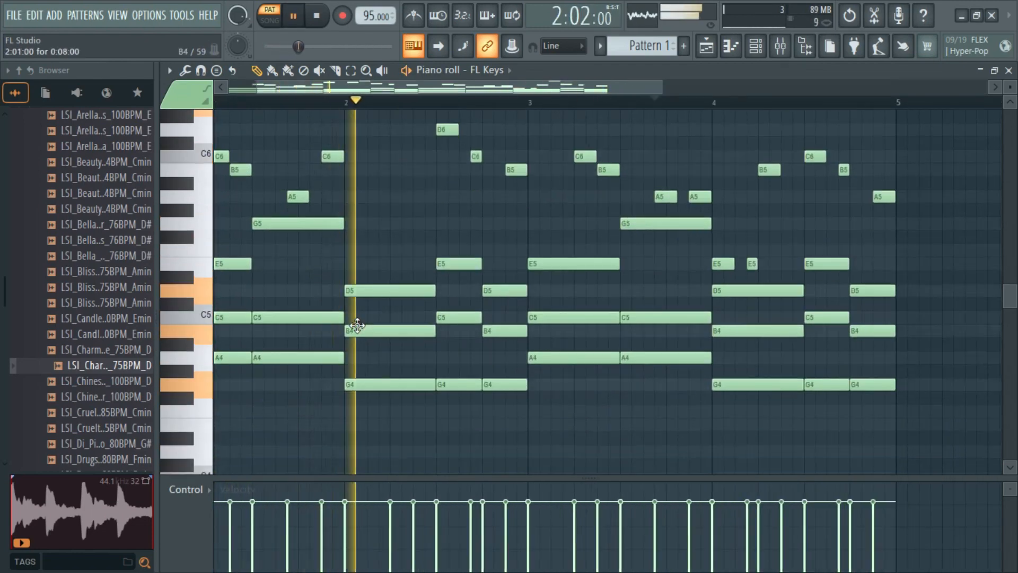
scroll(358, 334, down, 2)
scroll(361, 342, up, 5)
scroll(357, 341, up, 1)
scroll(355, 338, down, 3)
scroll(358, 342, down, 2)
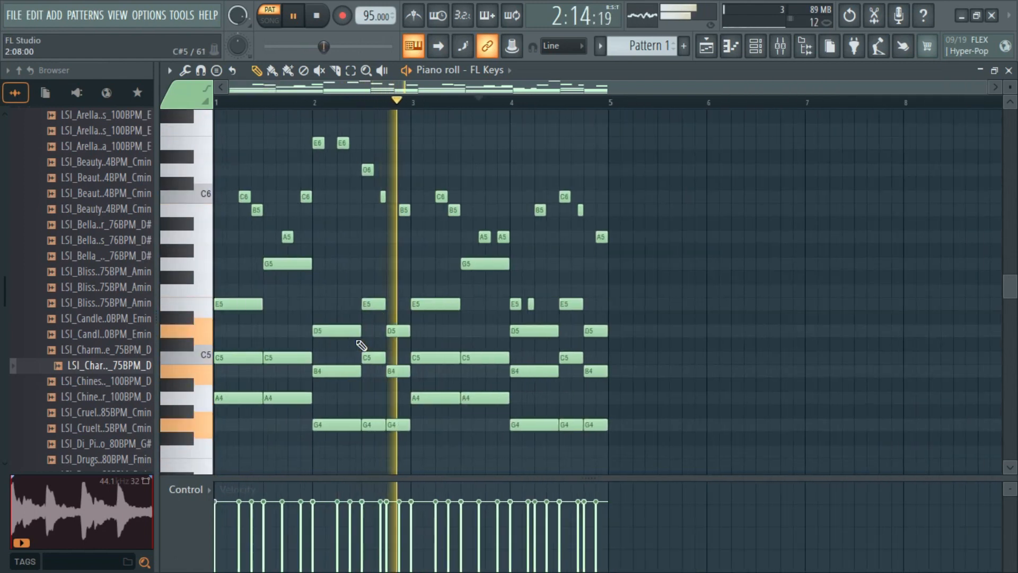
scroll(346, 340, up, 1)
scroll(344, 340, up, 2)
scroll(349, 345, down, 2)
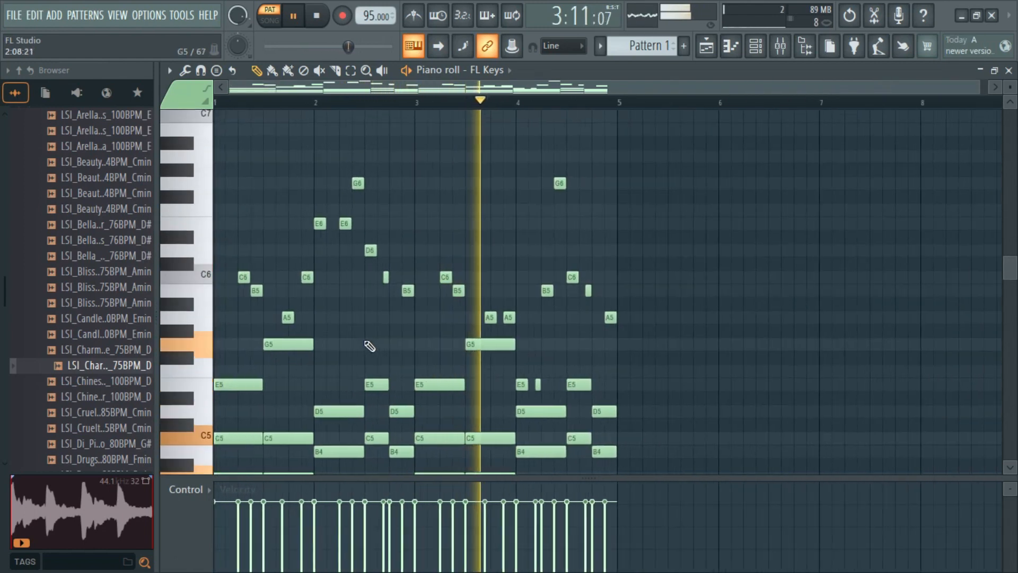
scroll(350, 350, down, 4)
scroll(520, 352, up, 2)
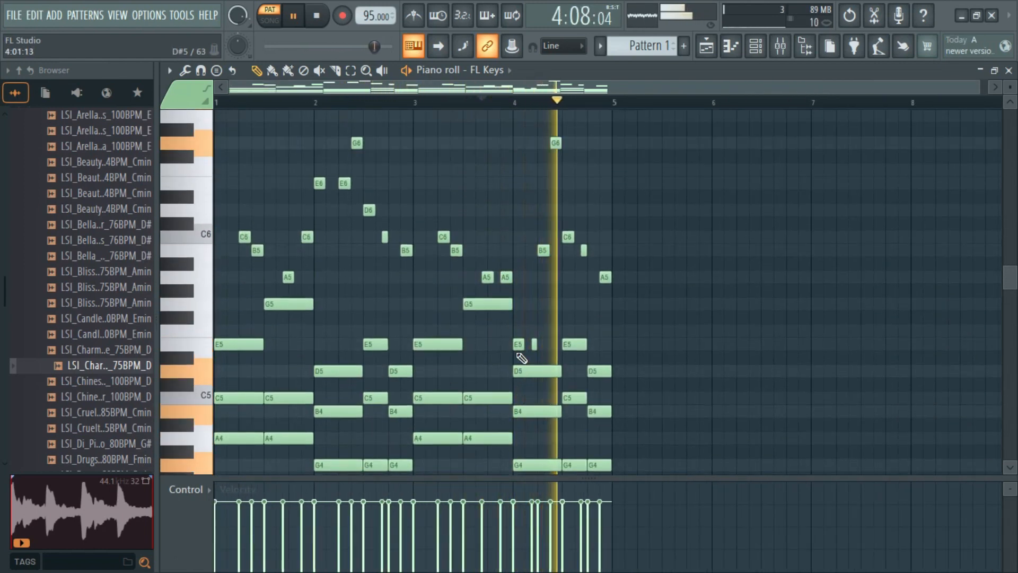
scroll(520, 357, up, 2)
scroll(517, 355, down, 3)
key(space)
Select the melody notes above the chords, including the short E5 notes in bar 4, and remove them from the FL Keys pattern
scroll(325, 321, up, 2)
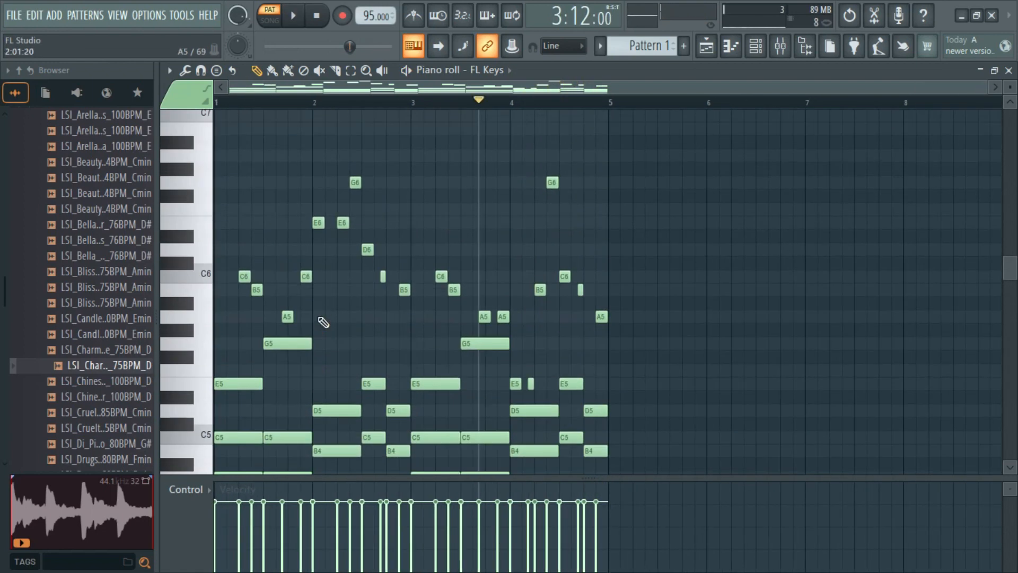
drag(218, 149, 643, 339)
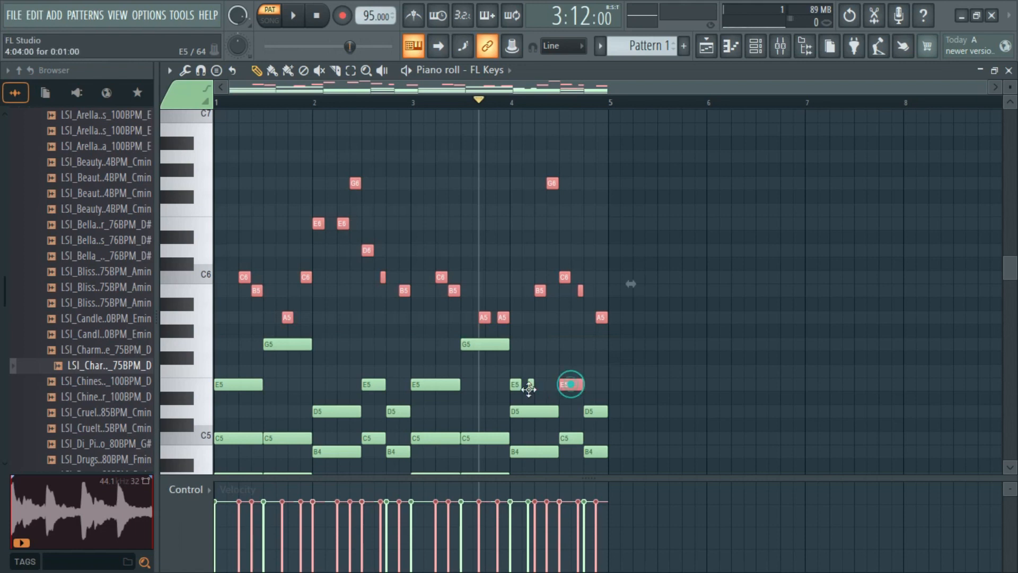
key(Delete)
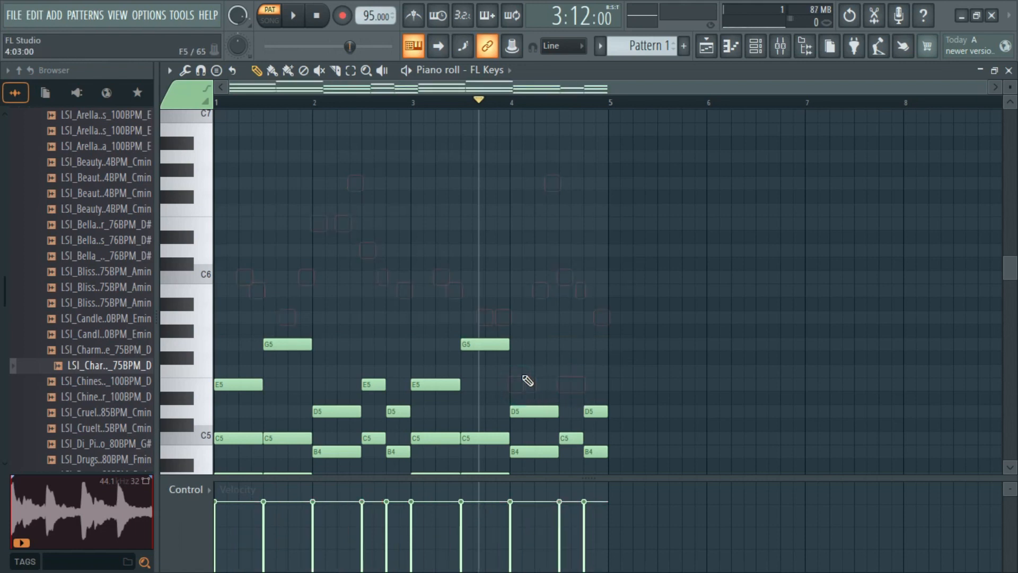
Add four Serum channels from the full generator plugin list, all playing the melody in Pattern 2
click(764, 51)
click(485, 234)
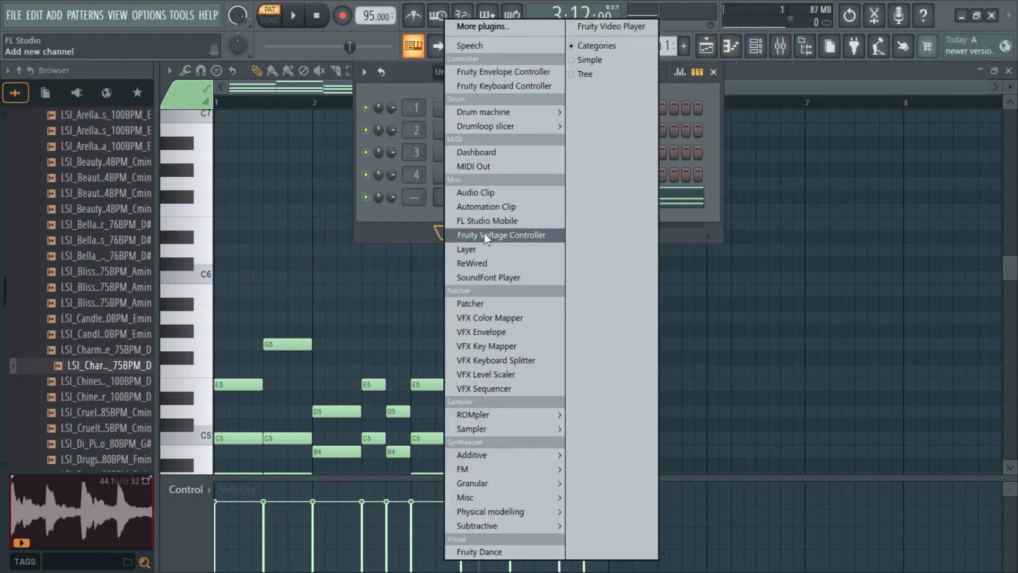
click(507, 27)
scroll(456, 366, down, 4)
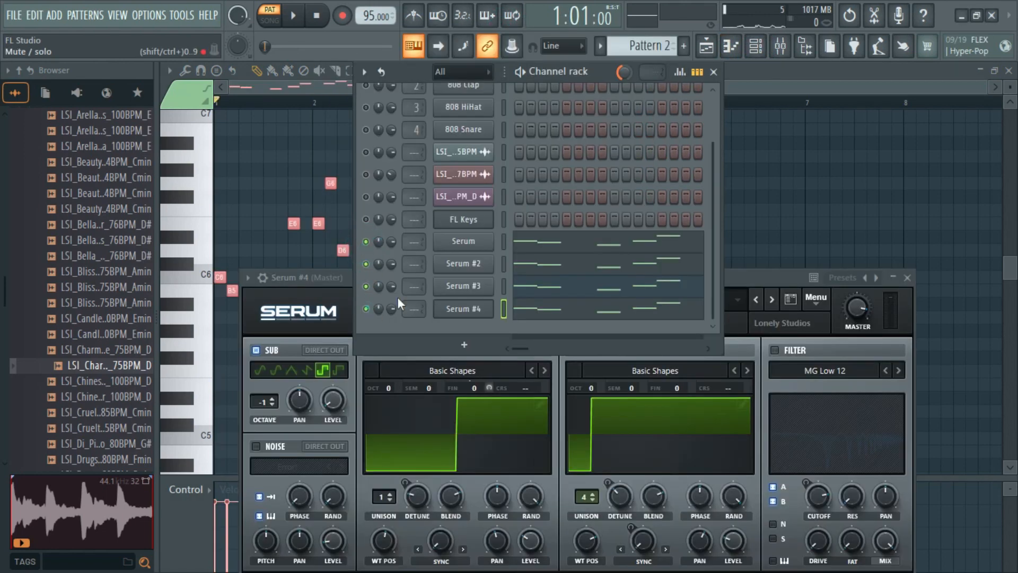
Play Pattern 2 on the layered Serum channels, widening and repositioning the Channel rack to show more of the melody
key(space)
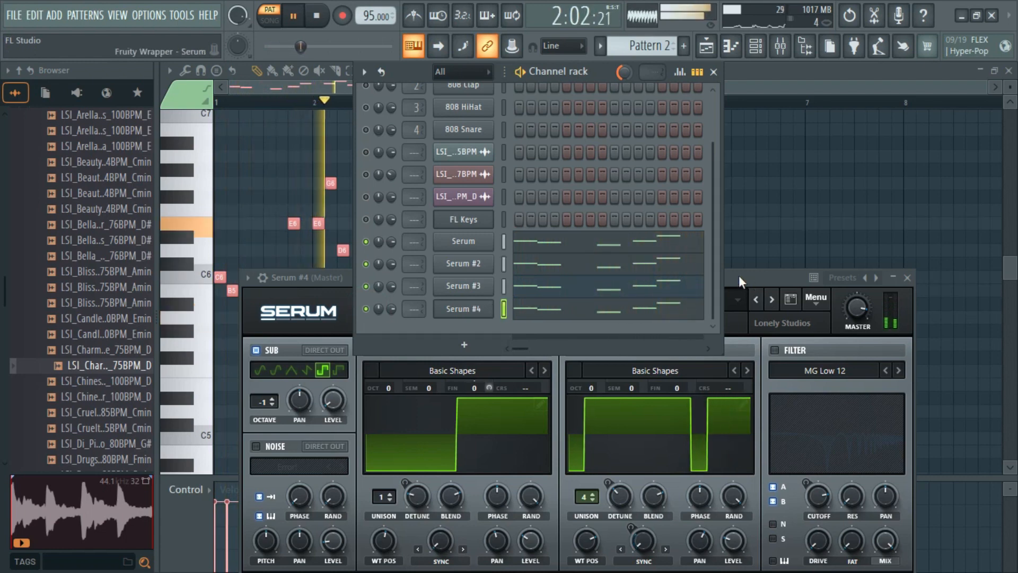
drag(723, 234, 909, 234)
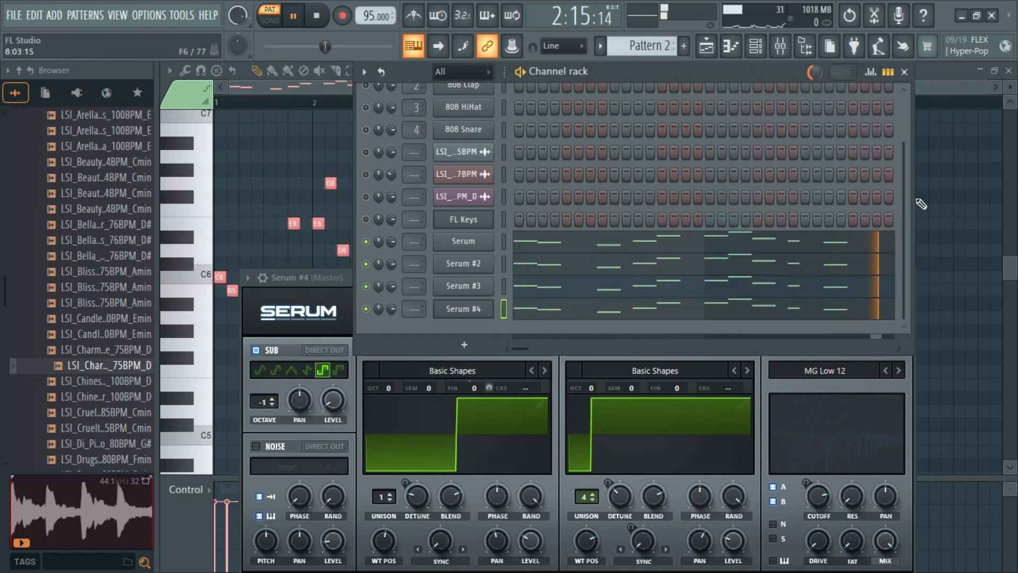
drag(755, 70, 679, 72)
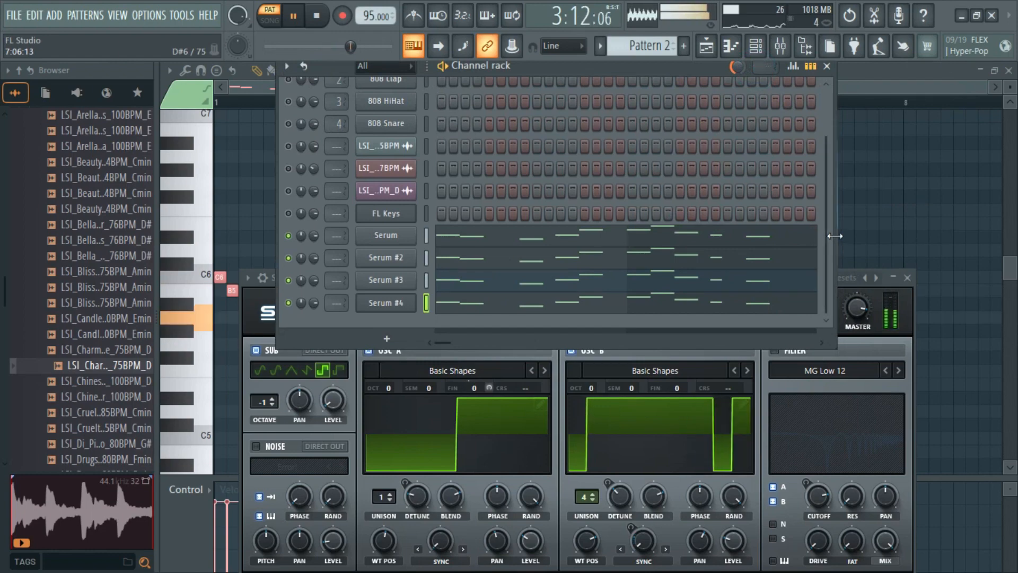
drag(832, 235, 918, 234)
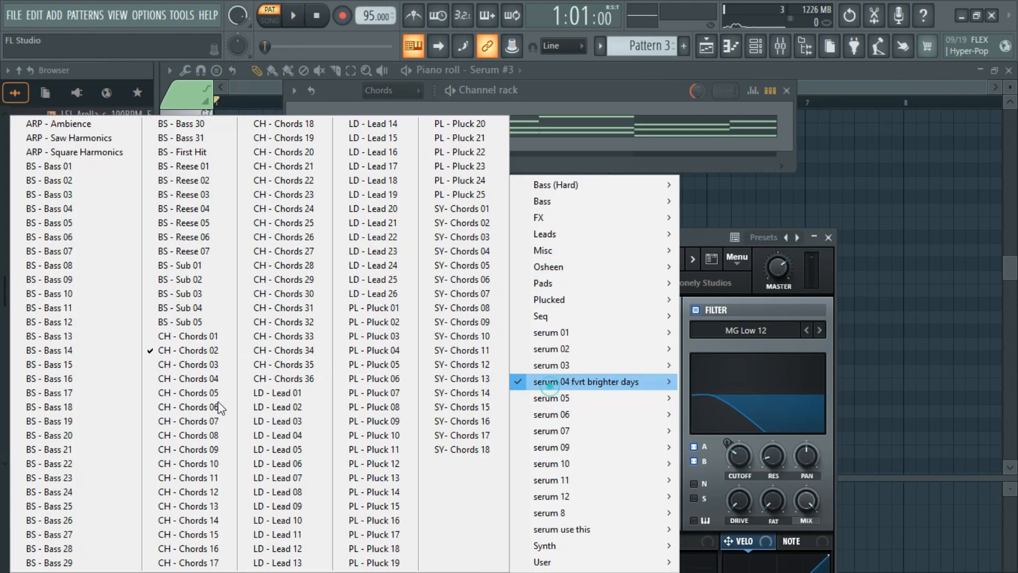
Load the CH - Chords 06 preset from the "serum 04 fvrt brighter days" folder into Serum #5 and play Pattern 3
click(219, 406)
key(space)
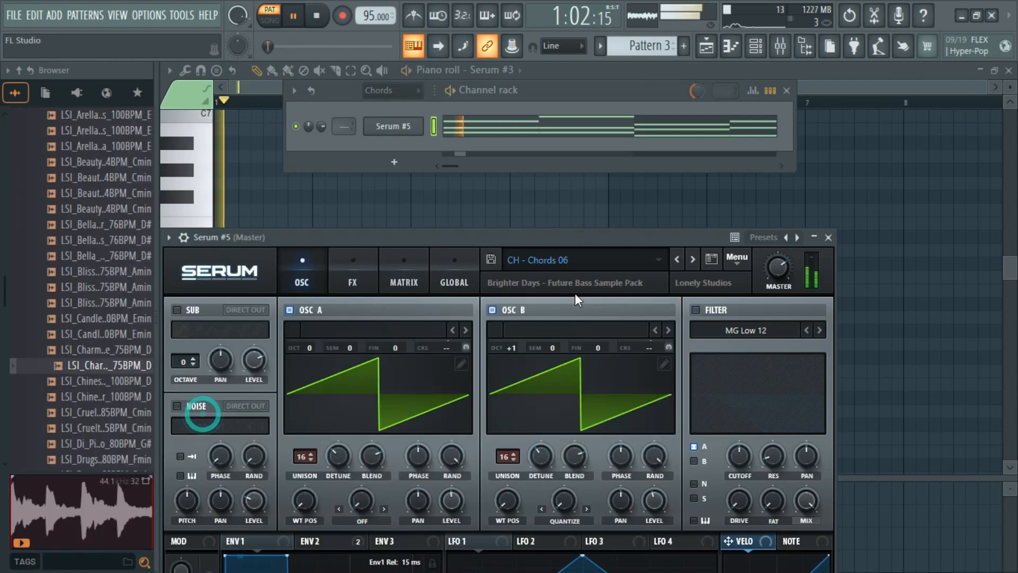
Clone the Serum #5 channel into two more chord layers and load the CH - Chords 25 preset in Serum #7
drag(615, 237, 621, 189)
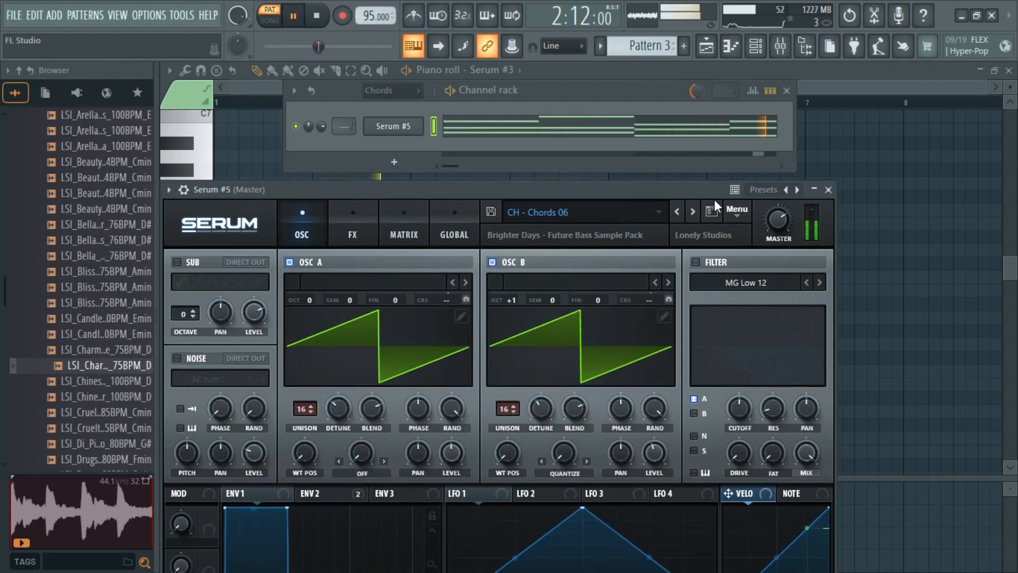
right_click(406, 133)
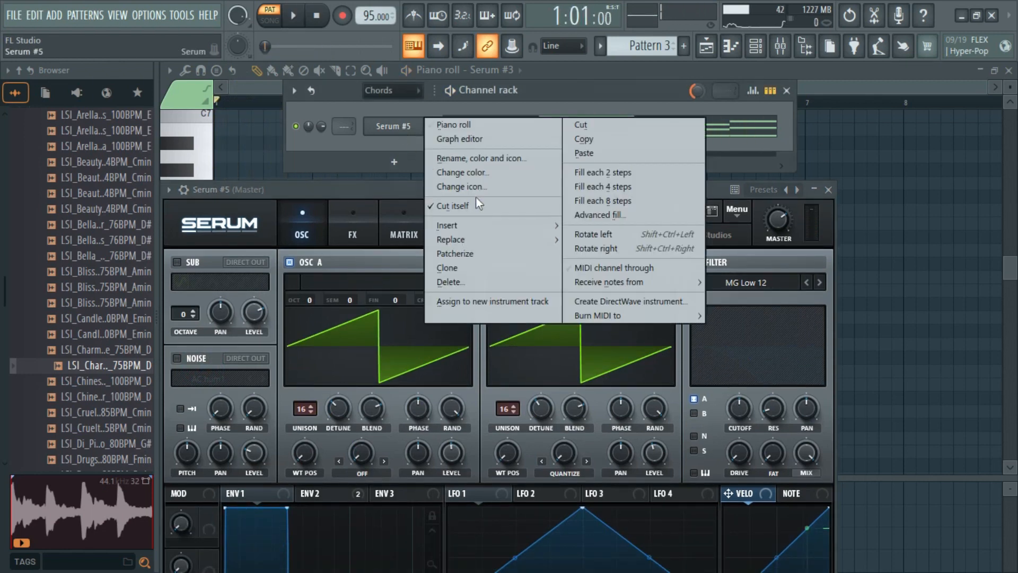
click(476, 268)
key(space)
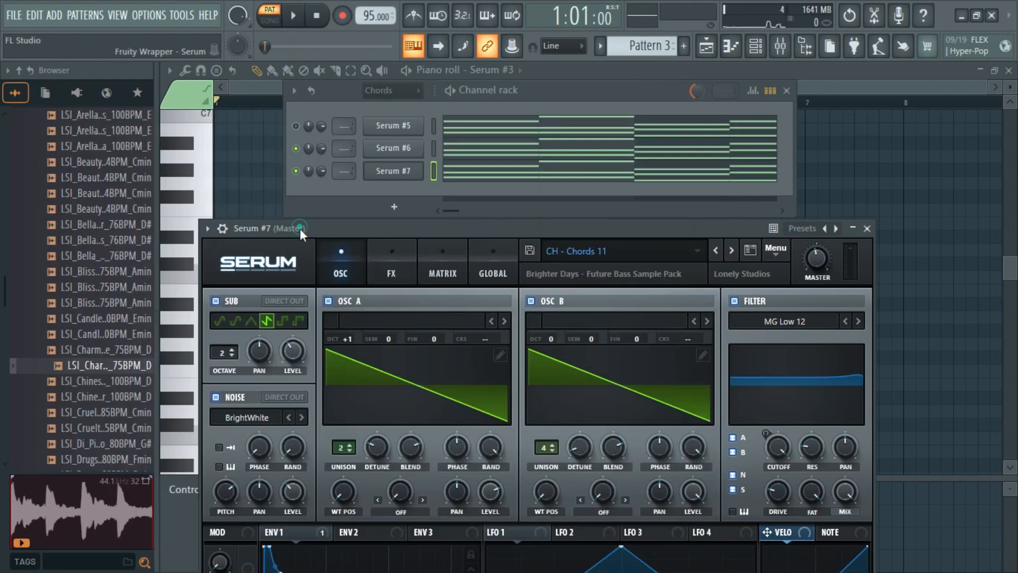
key(space)
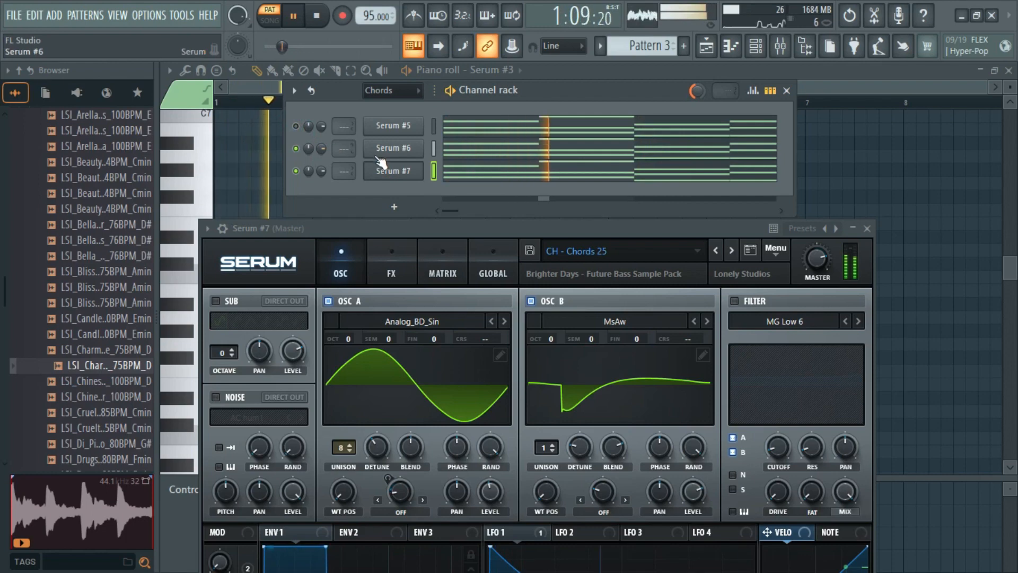
key(space)
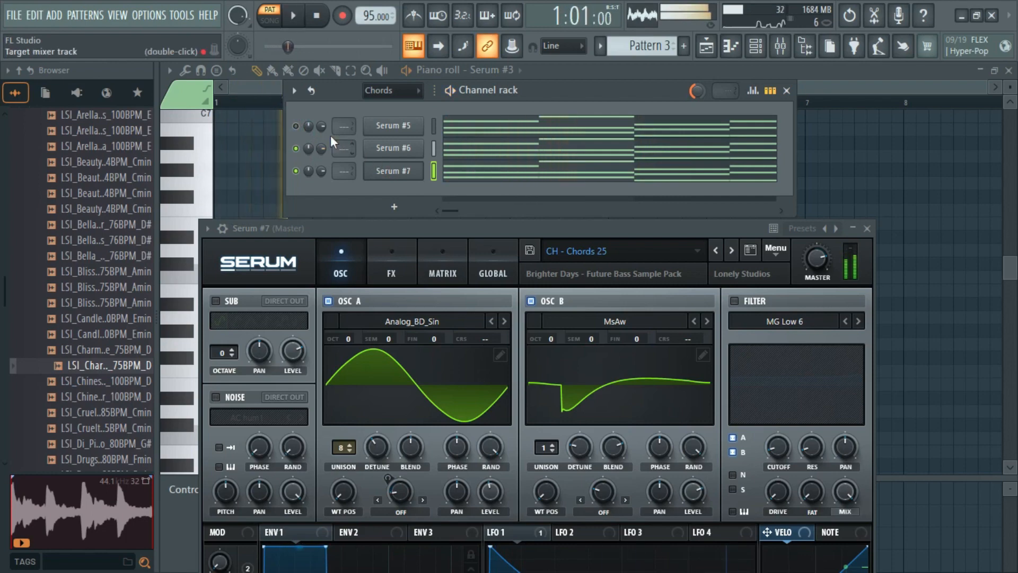
Clone Serum #5 once more and chop the first chord of Serum #7 in bar 1 into short stabs
click(386, 127)
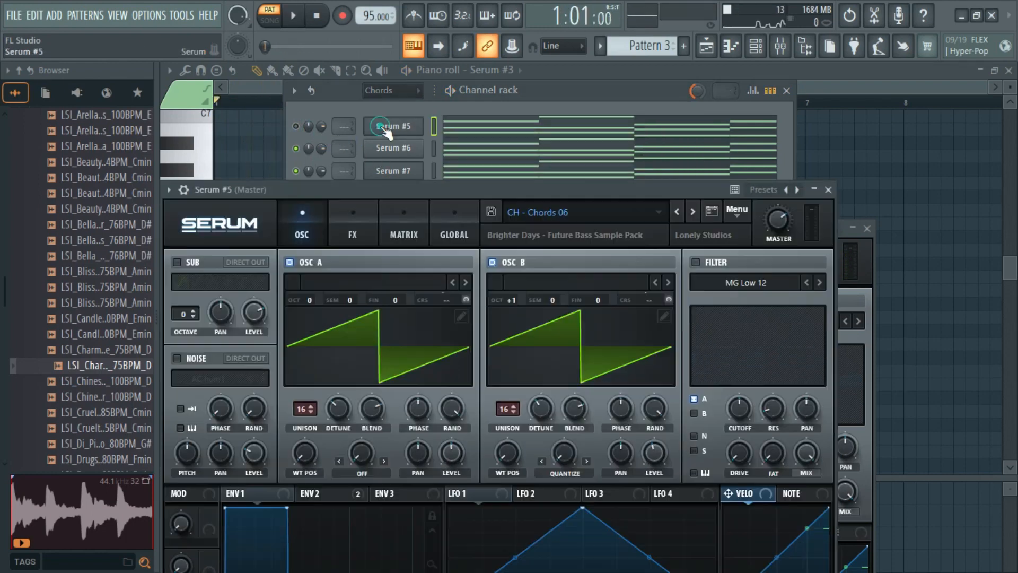
click(578, 210)
click(473, 274)
key(space)
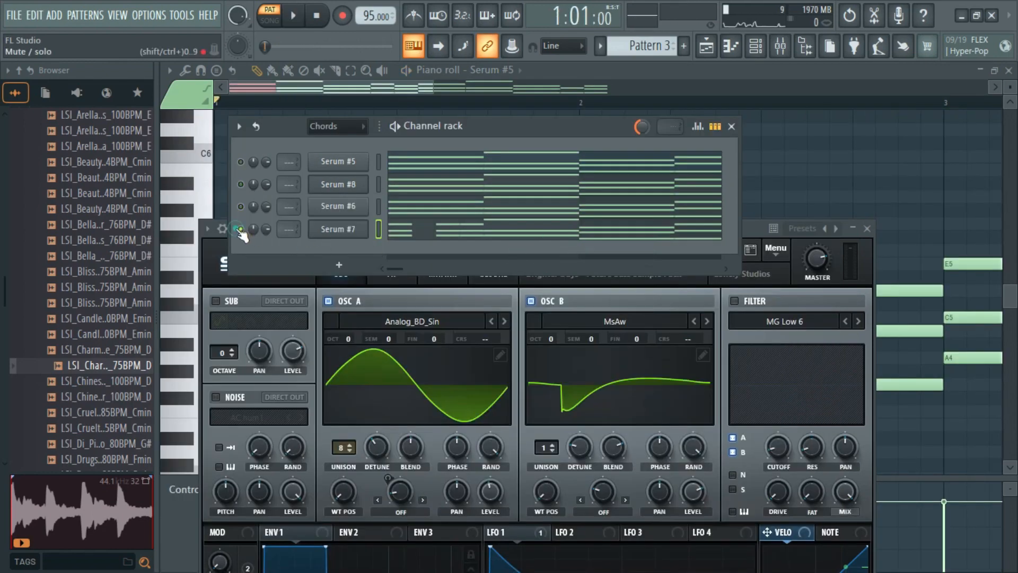
Solo the Serum #7 channel and play its chords in the piano roll
click(240, 229)
key(space)
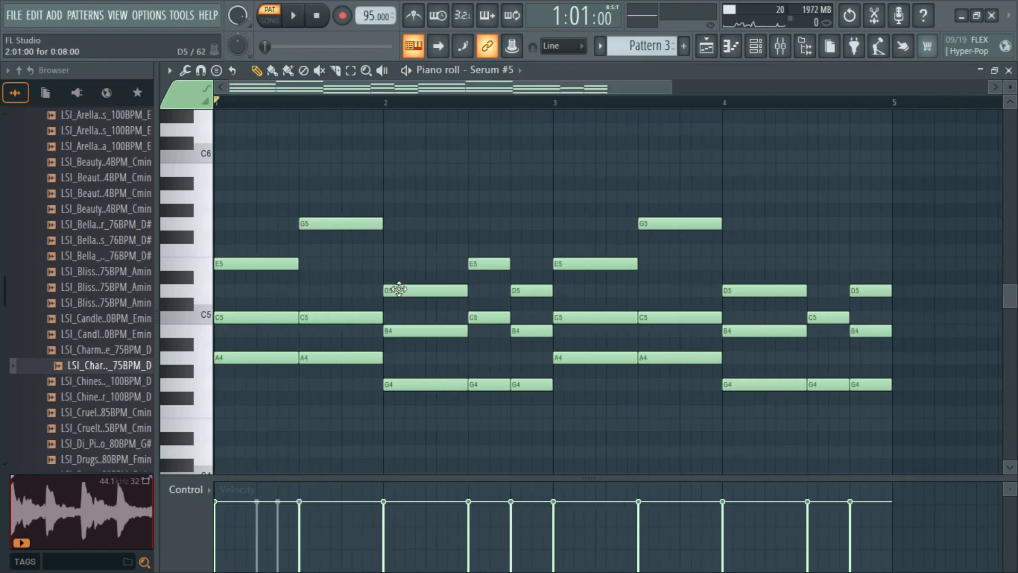
click(756, 46)
click(444, 236)
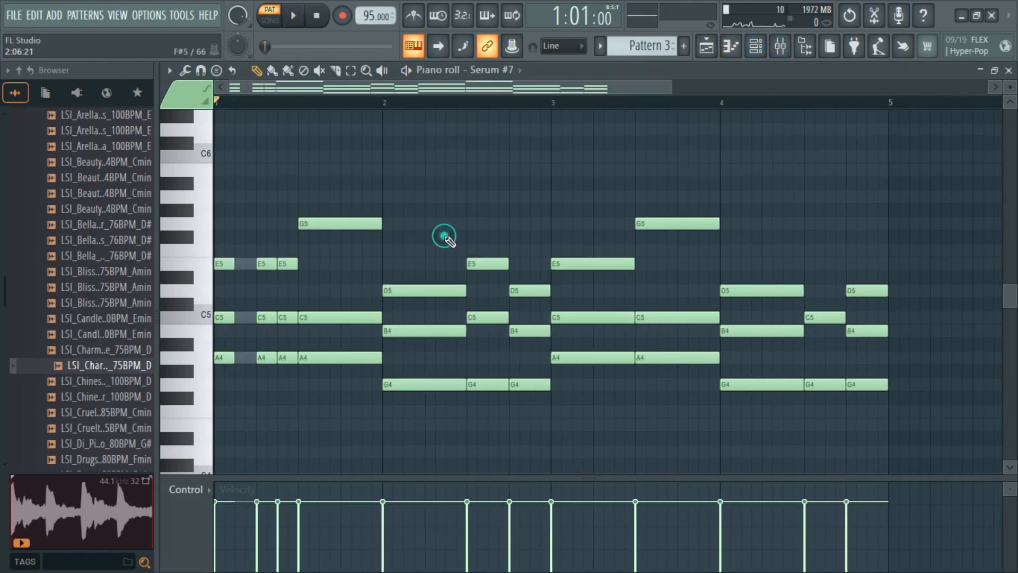
scroll(285, 276, up, 4)
key(space)
key(space)
drag(399, 90, 280, 104)
key(space)
scroll(280, 110, down, 2)
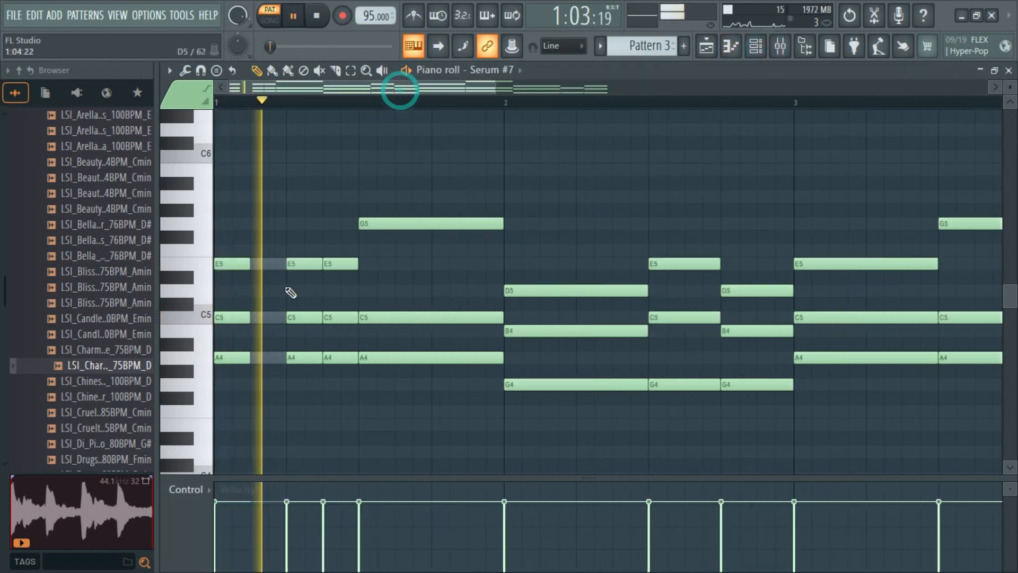
Shorten the second chord of bar 1 (A4, C5, G5) in Serum #7 to two steps
key(space)
drag(430, 202, 469, 366)
key(space)
drag(493, 229, 388, 228)
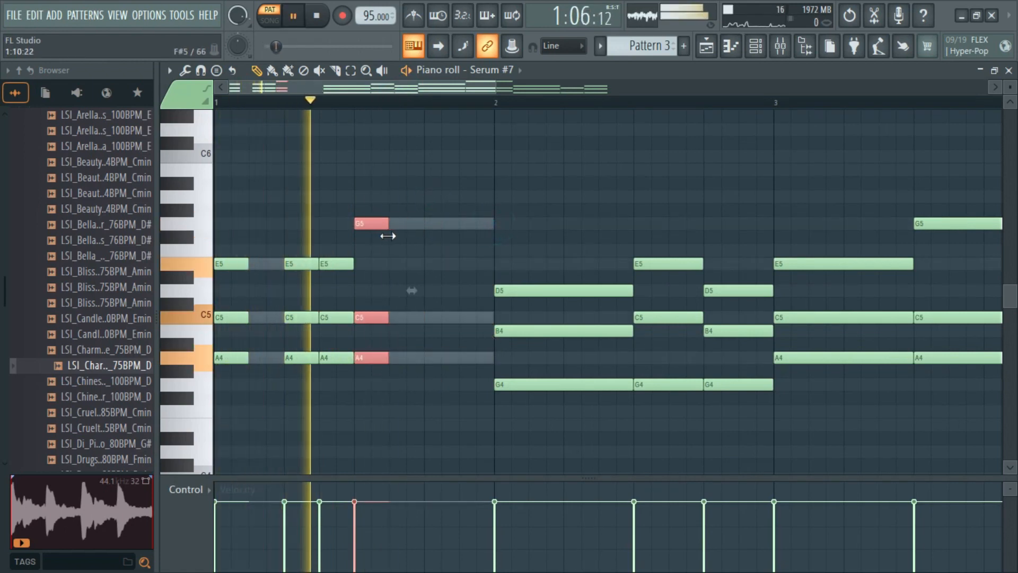
Duplicate the shortened chord twice within bar 1, starting the first copy at 1:12 and the second directly after it
key(space)
key(ctrl+b)
key(space)
drag(401, 221, 418, 221)
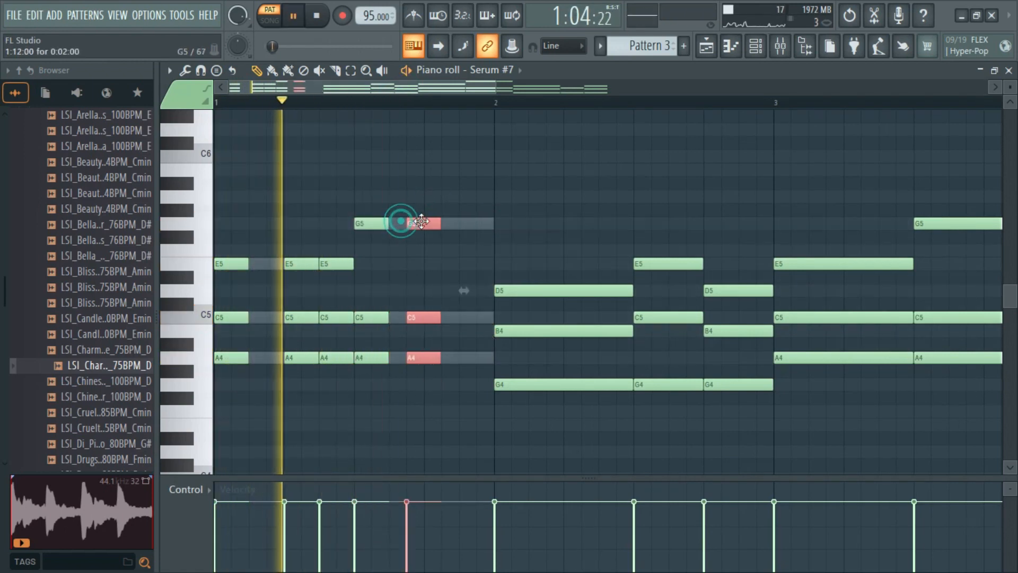
key(space)
key(ctrl+b)
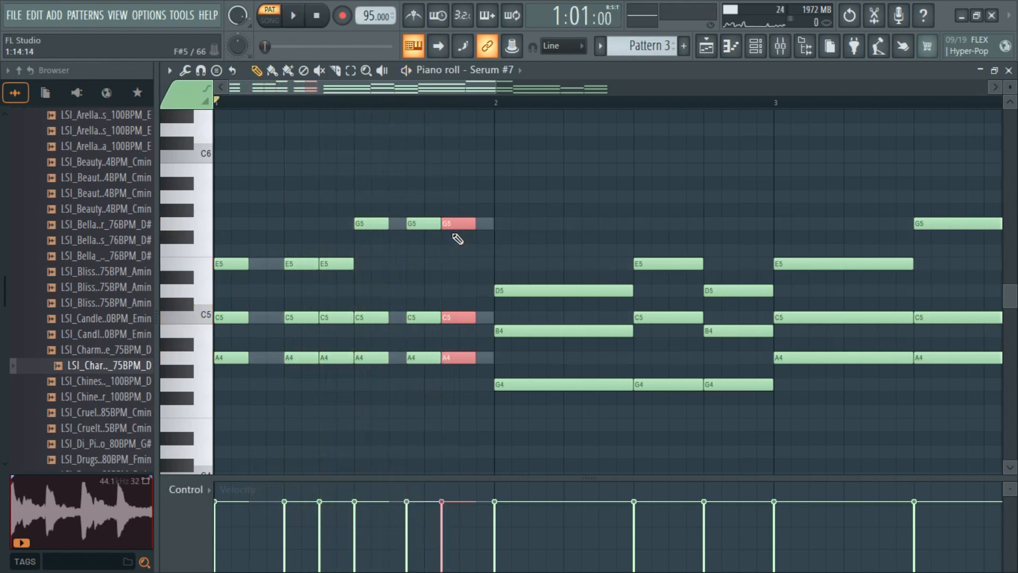
Shorten the last stab in bar 1, chop the bar 2 chords into short stabs, and copy both bars to bars 3 and 4
key(space)
scroll(498, 266, up, 1)
scroll(431, 312, down, 2)
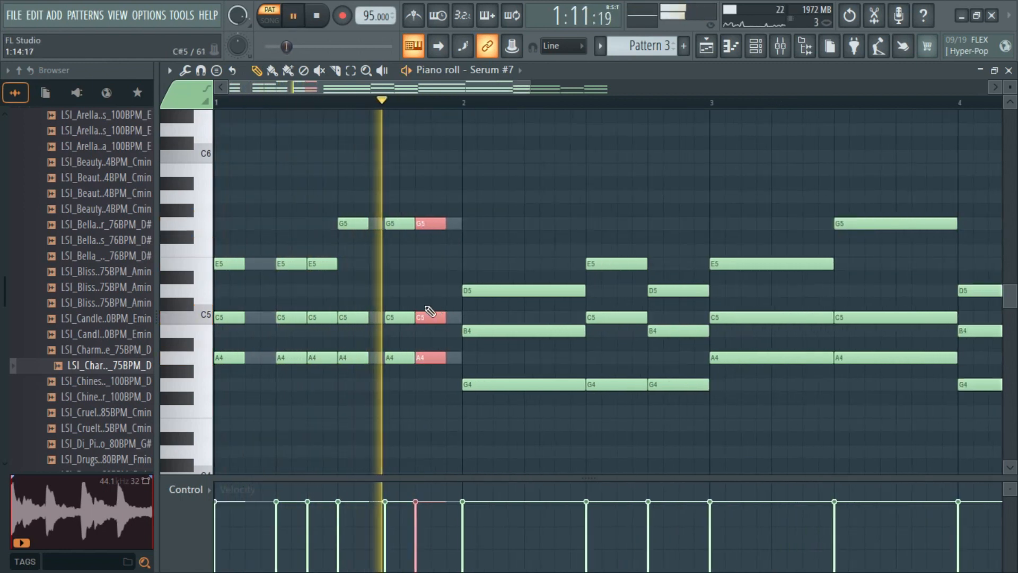
scroll(375, 284, up, 6)
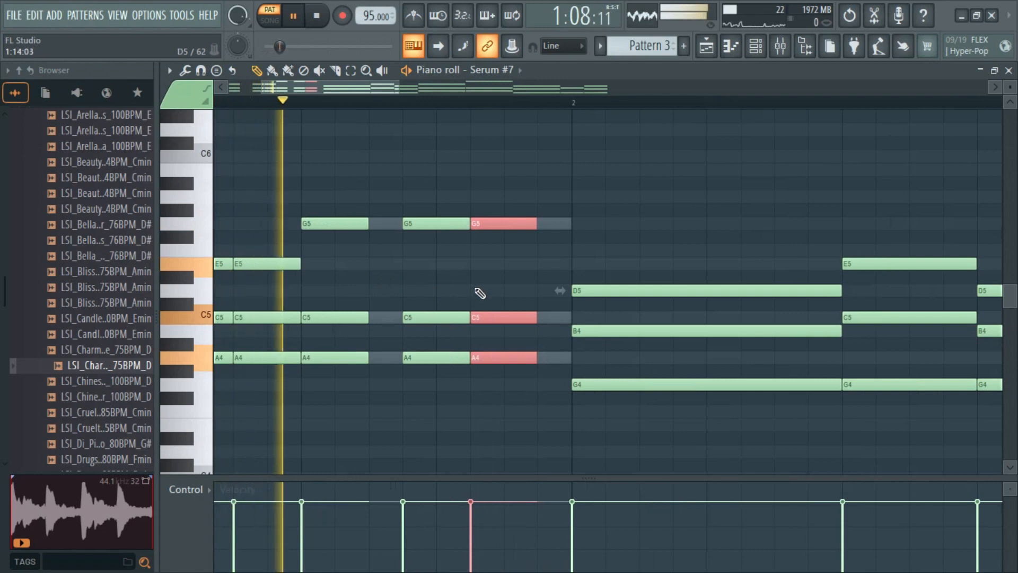
key(space)
key(space)
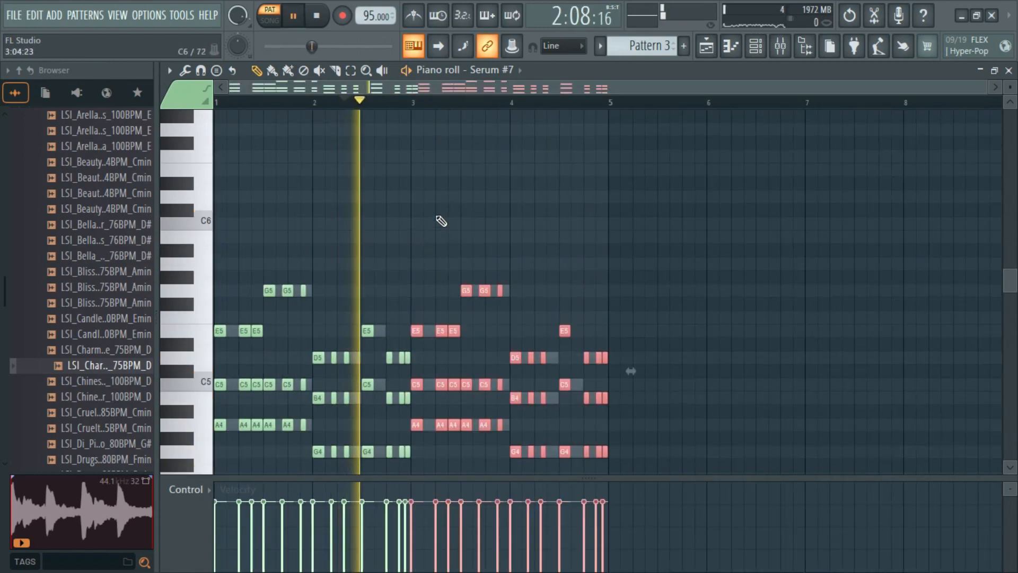
Play the chopped Serum #7 chord pattern through all four bars and check its rhythm
key(space)
click(345, 101)
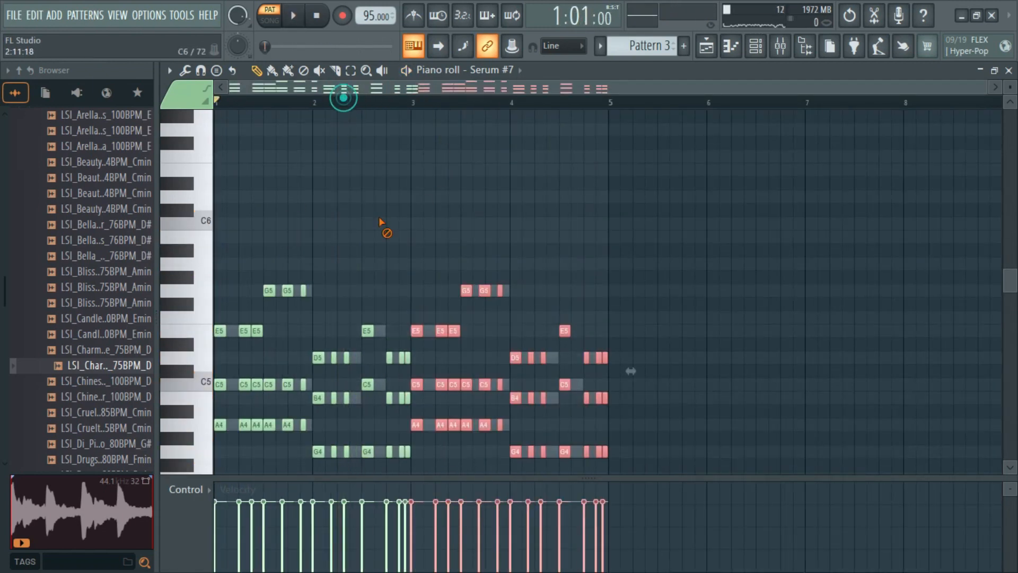
key(space)
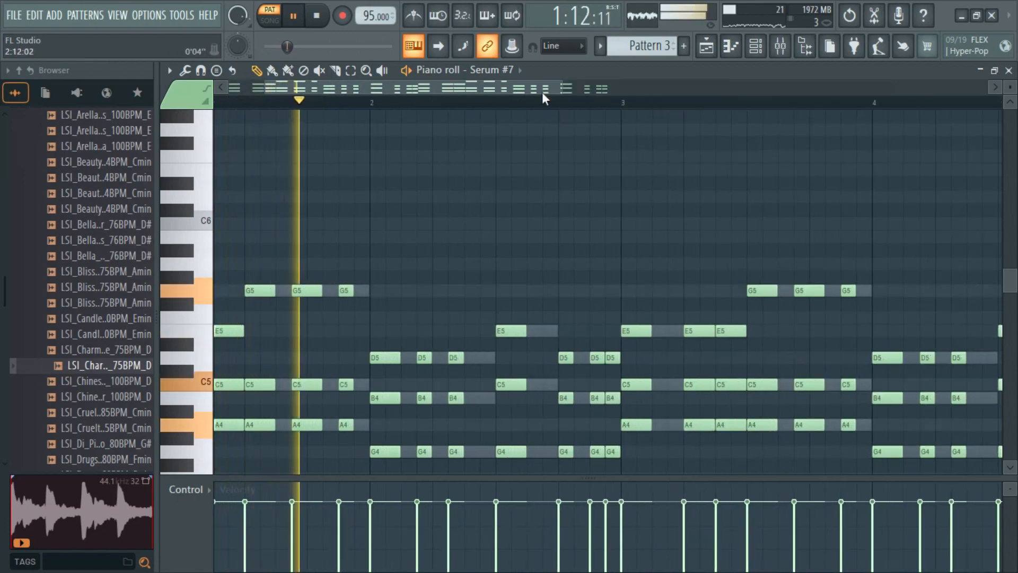
drag(542, 93, 505, 92)
scroll(468, 254, down, 4)
scroll(438, 322, up, 4)
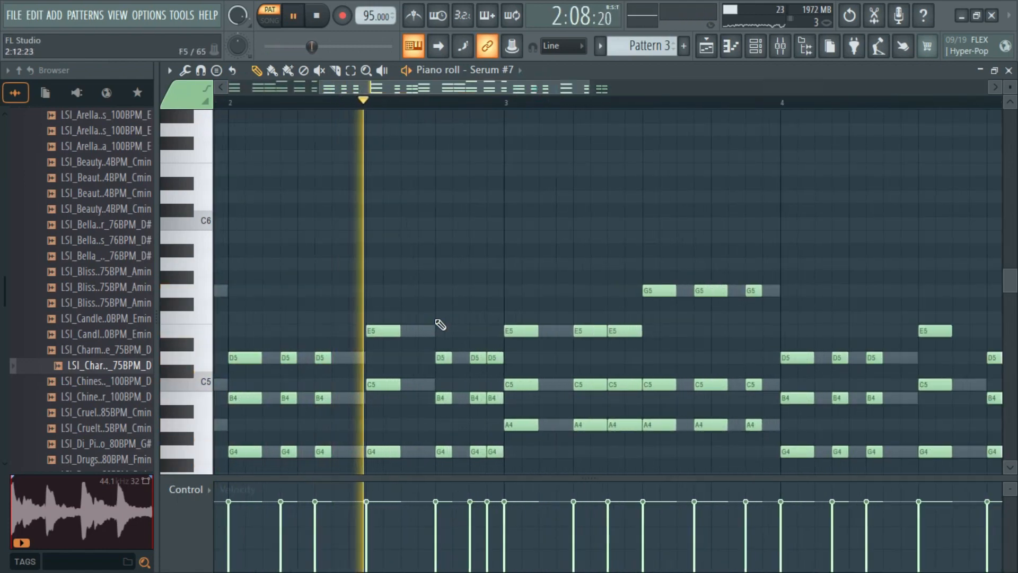
scroll(440, 324, down, 2)
scroll(445, 334, down, 2)
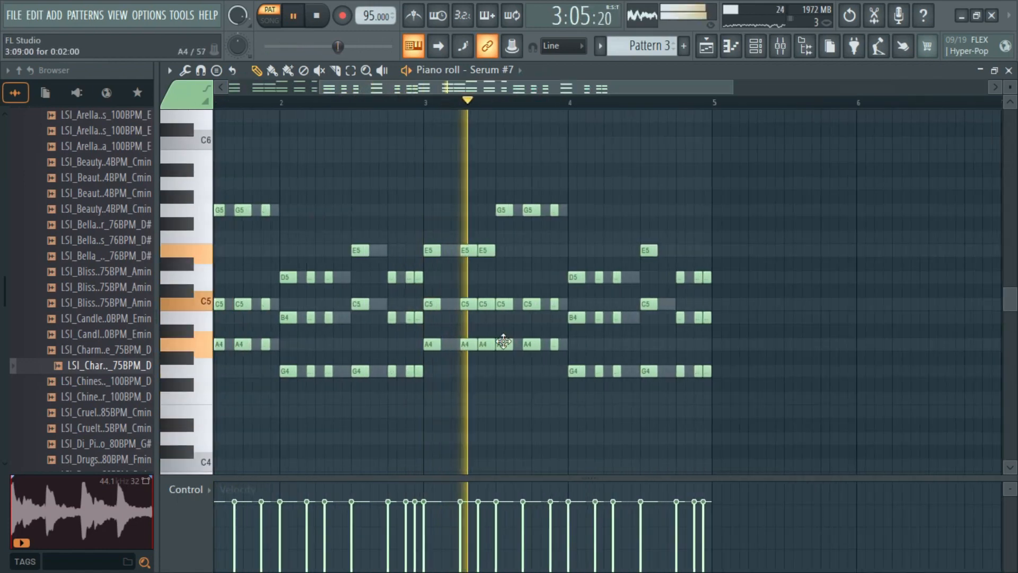
scroll(503, 341, down, 3)
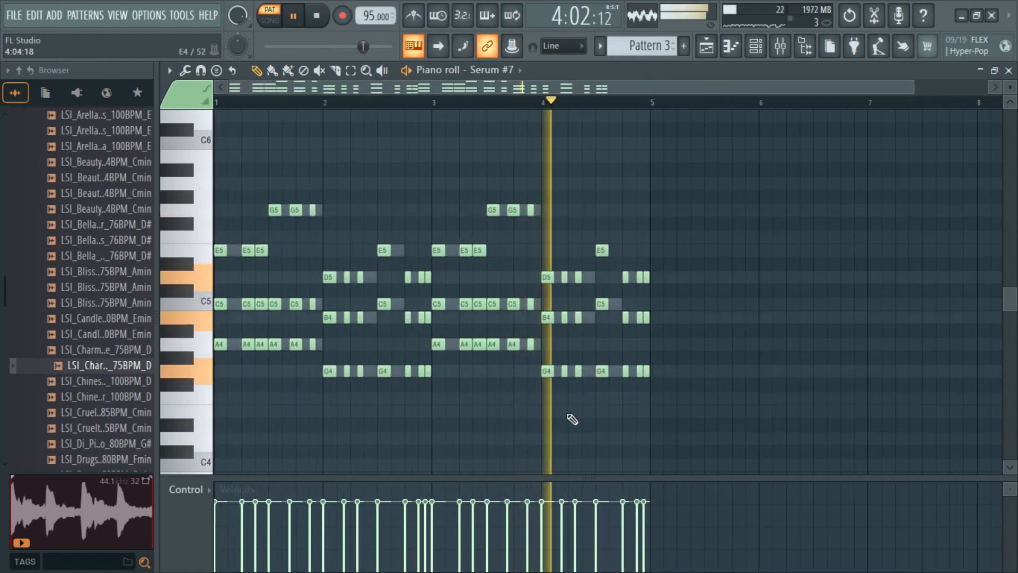
scroll(683, 391, up, 3)
scroll(583, 319, down, 3)
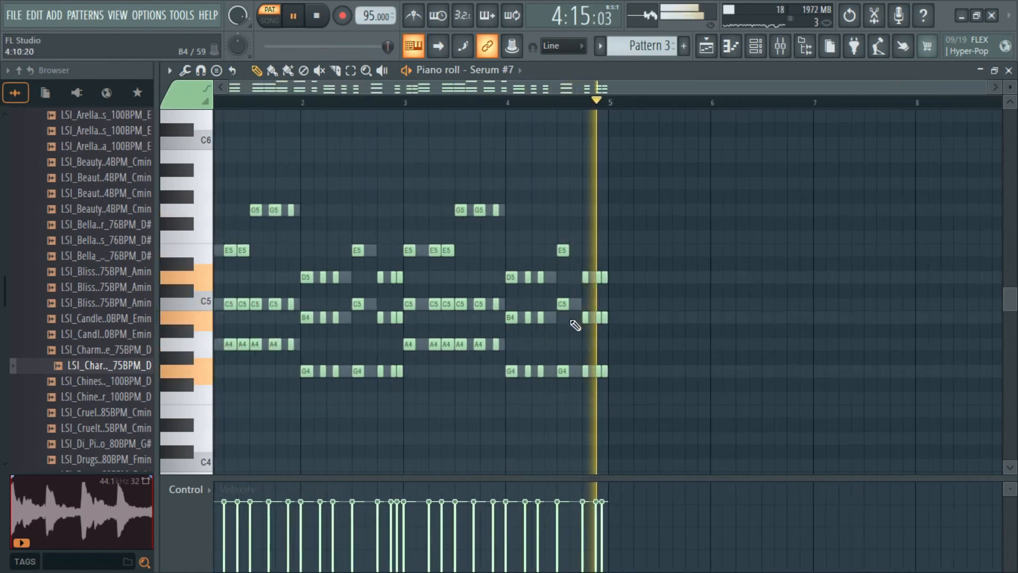
key(space)
Group Serum #6 and #7 as ChordBouncys with the chopped chords, routed through mixer tracks 1 and 2 into a Bouncy chord output track
click(755, 47)
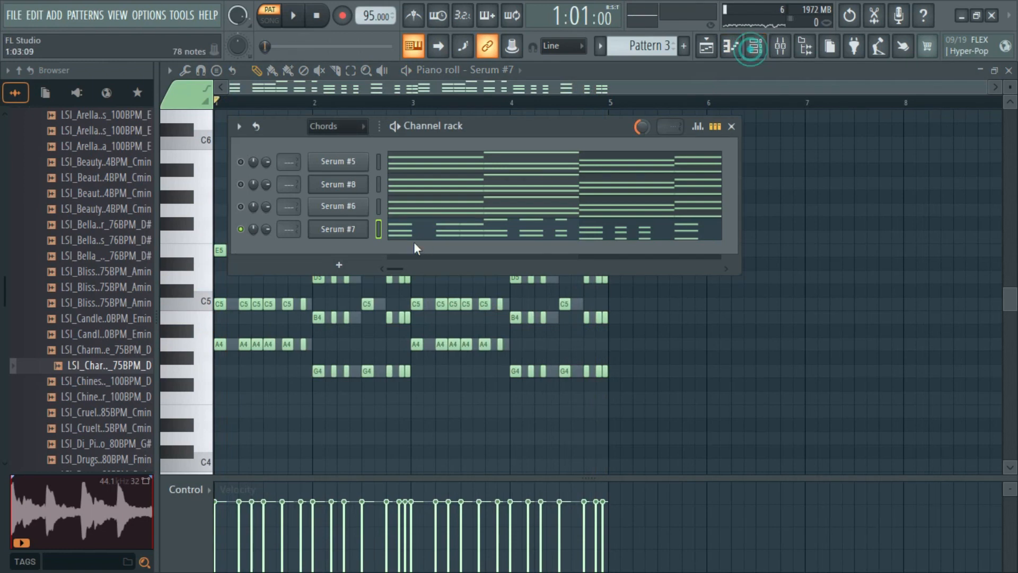
right_click(337, 236)
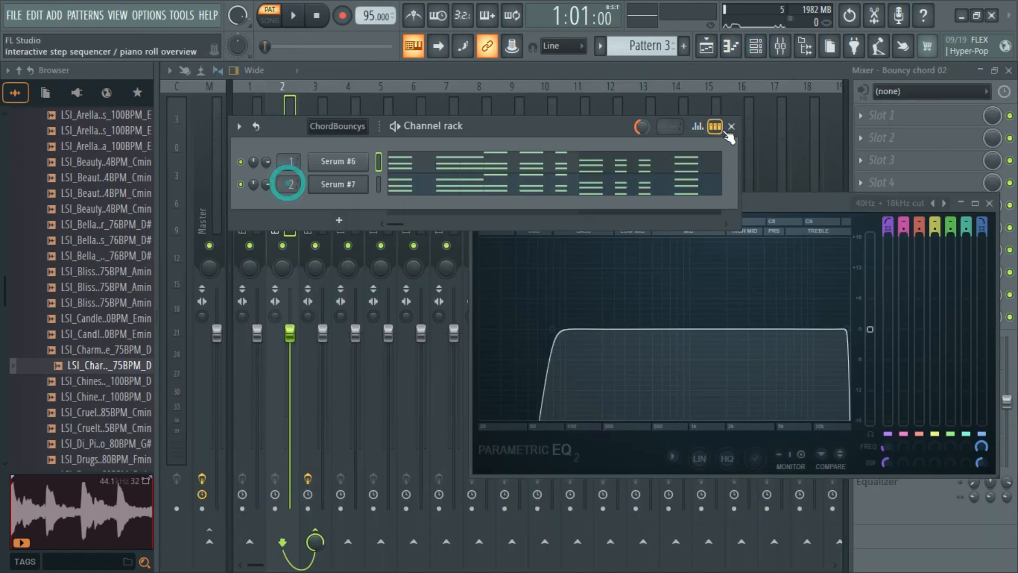
click(731, 127)
Move the high-pass cut in the Bouncy chord output's first EQ to about 194 Hz and raise the EQ's main level slightly
key(space)
drag(554, 330, 607, 335)
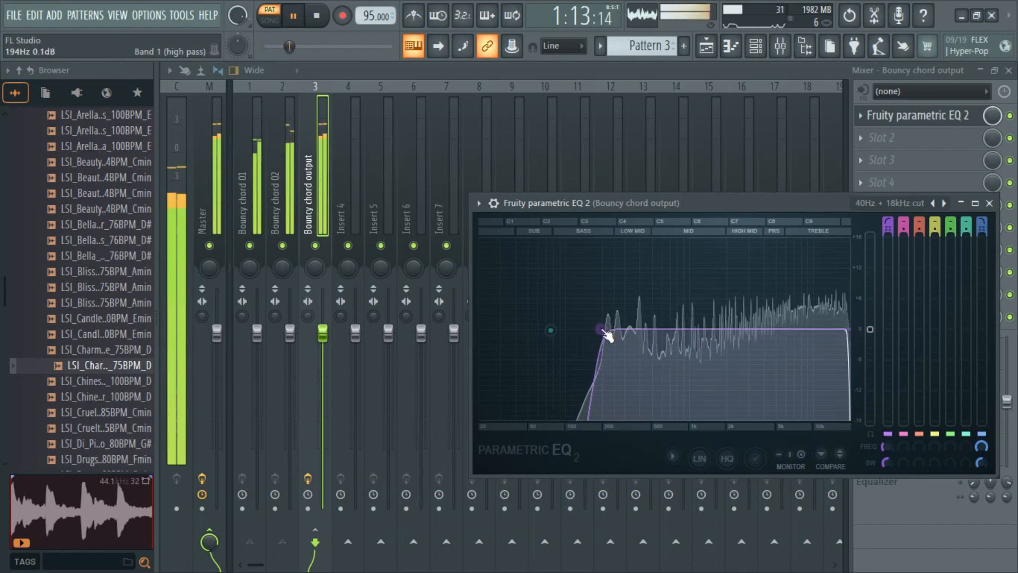
drag(870, 329, 870, 321)
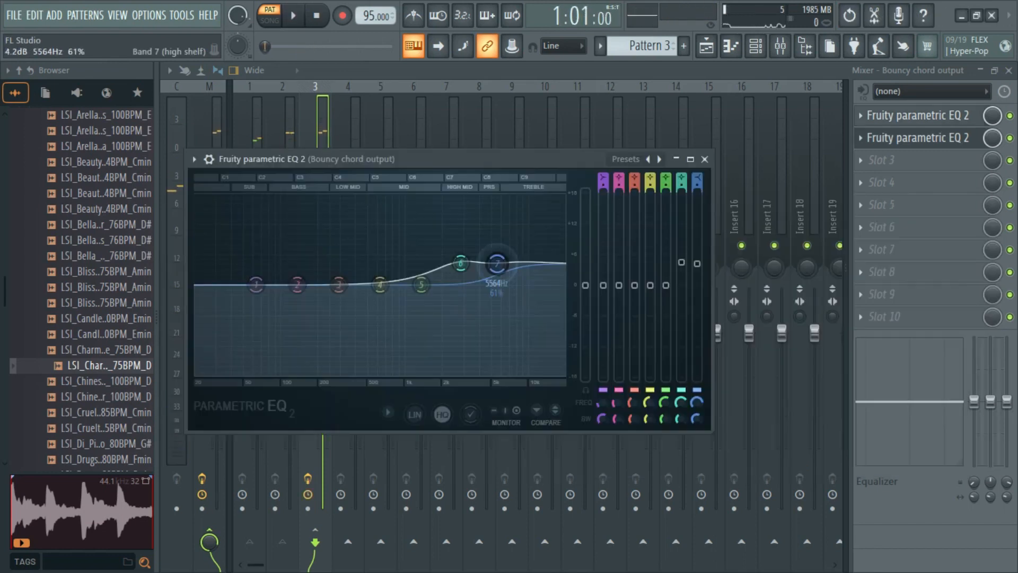
Boost the highs in a second Fruity parametric EQ 2 on the Bouncy chord output, with band 6 about 2.3 dB at 3036 Hz
drag(495, 269, 465, 274)
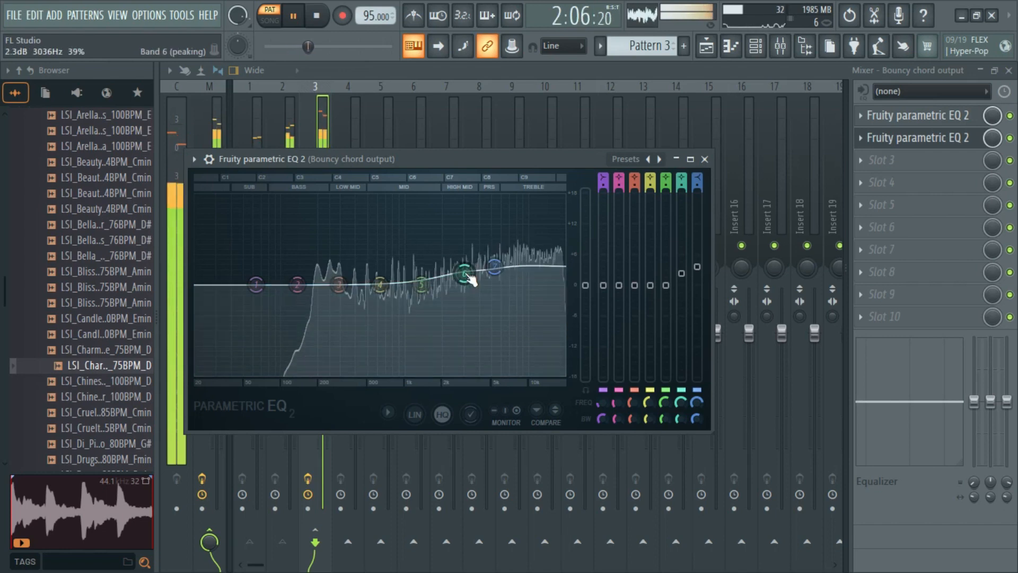
key(space)
click(705, 158)
Add Wave Candy to the first effect slot of the Master track
click(215, 191)
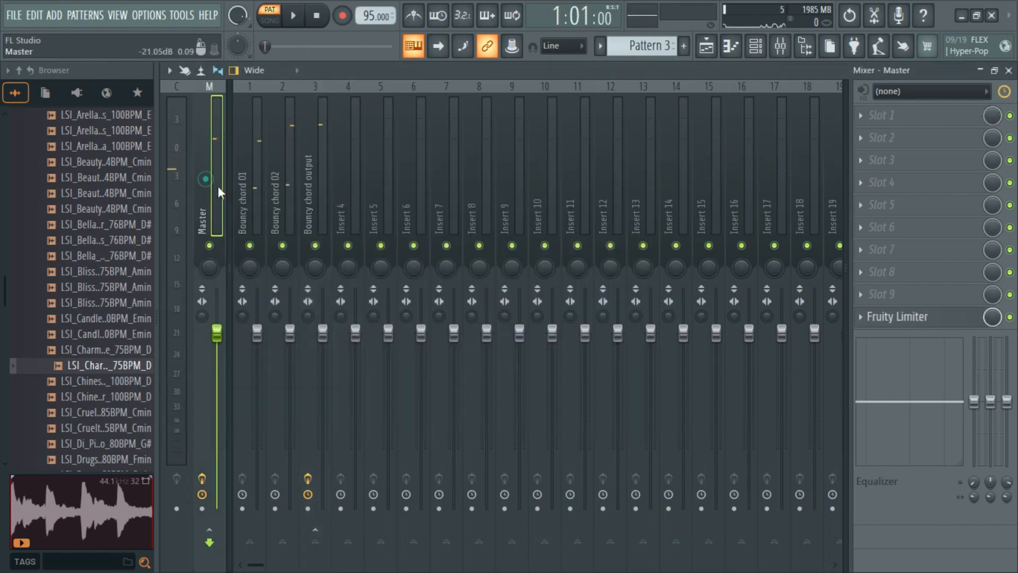
click(887, 118)
click(681, 34)
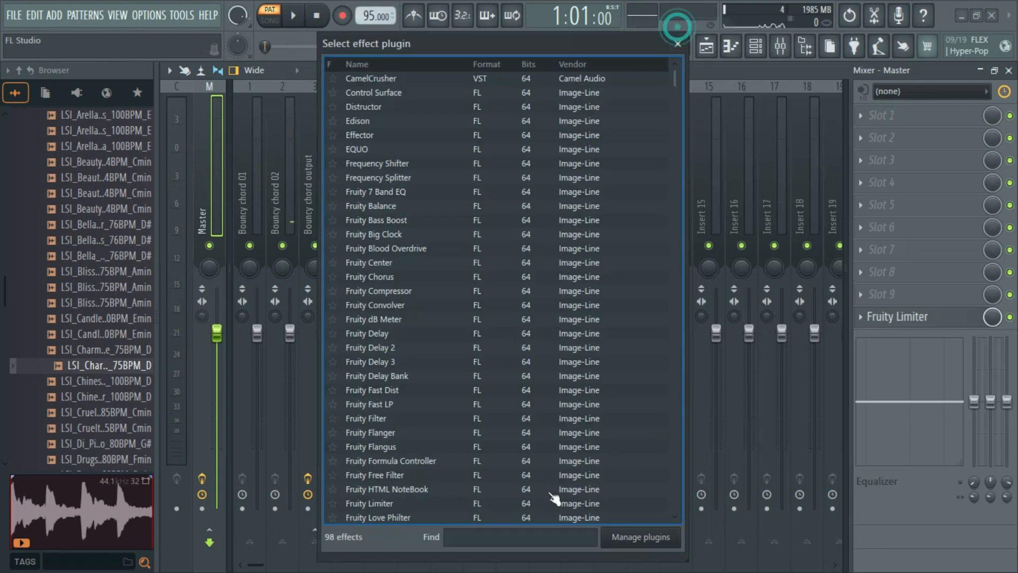
text(wav)
double_click(430, 93)
Apply the Peak meter preset to Wave Candy and minimize its settings window
click(214, 178)
mouse_move(249, 238)
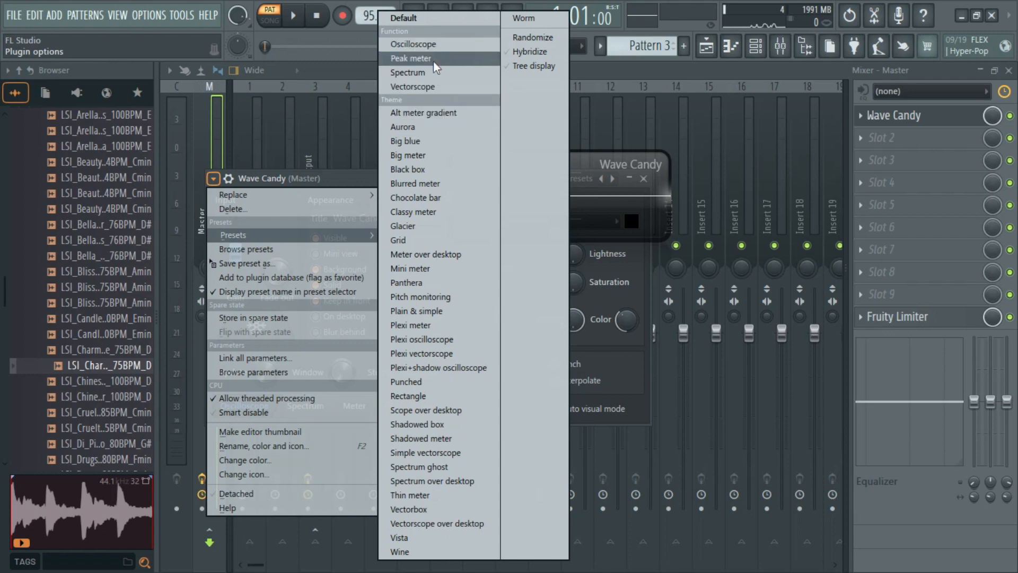
click(411, 59)
click(630, 179)
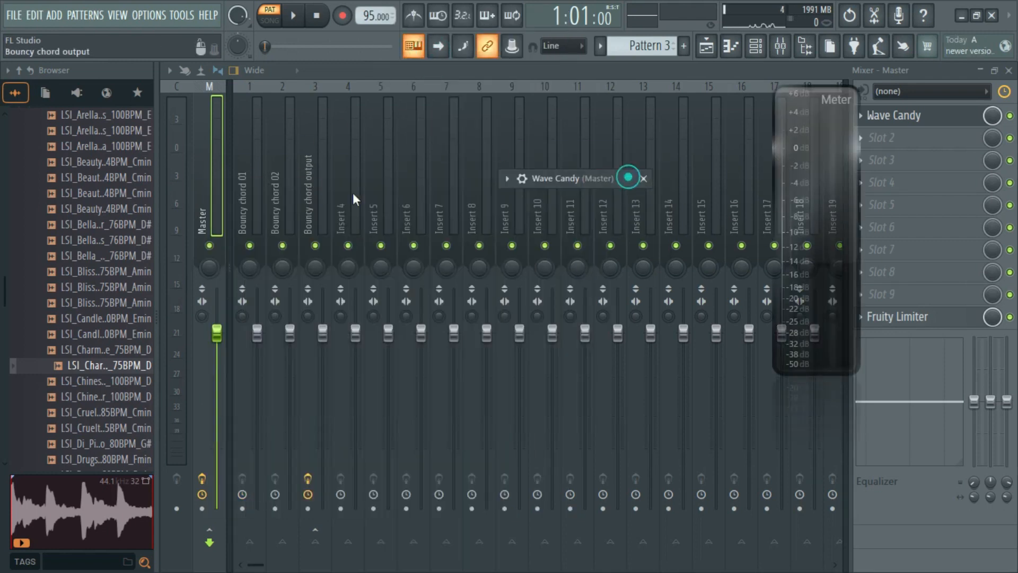
Play the chords against the peak meter and lower the Bouncy chord output volume to 83% (-4.0 dB)
click(317, 207)
key(space)
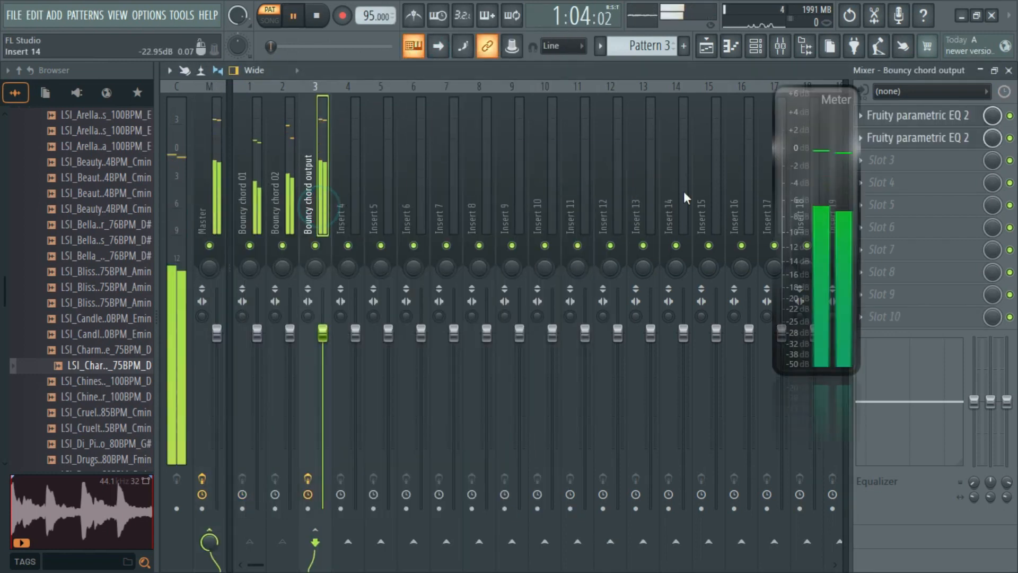
key(space)
key(space)
key(space)
key(space)
key(space)
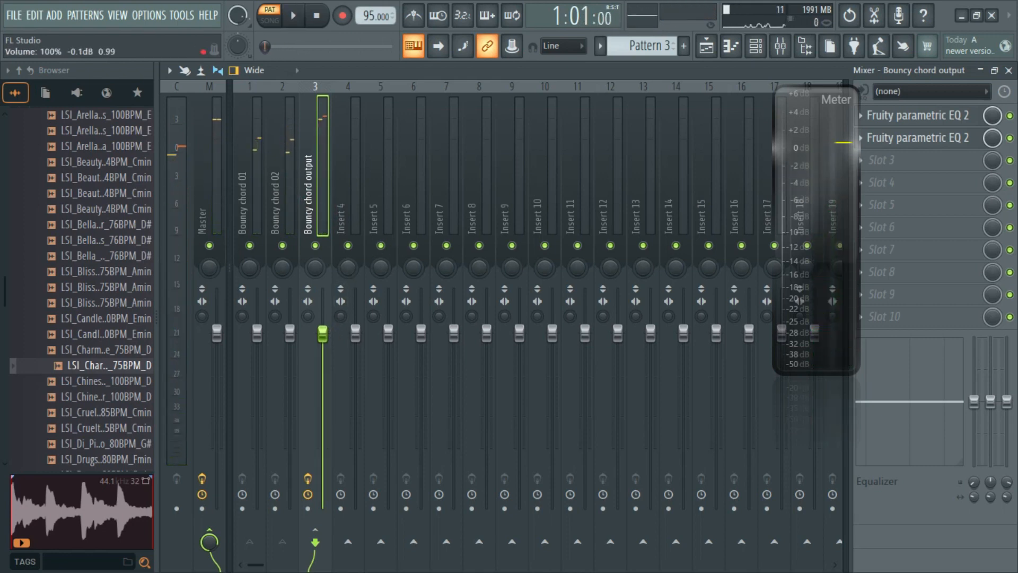
key(space)
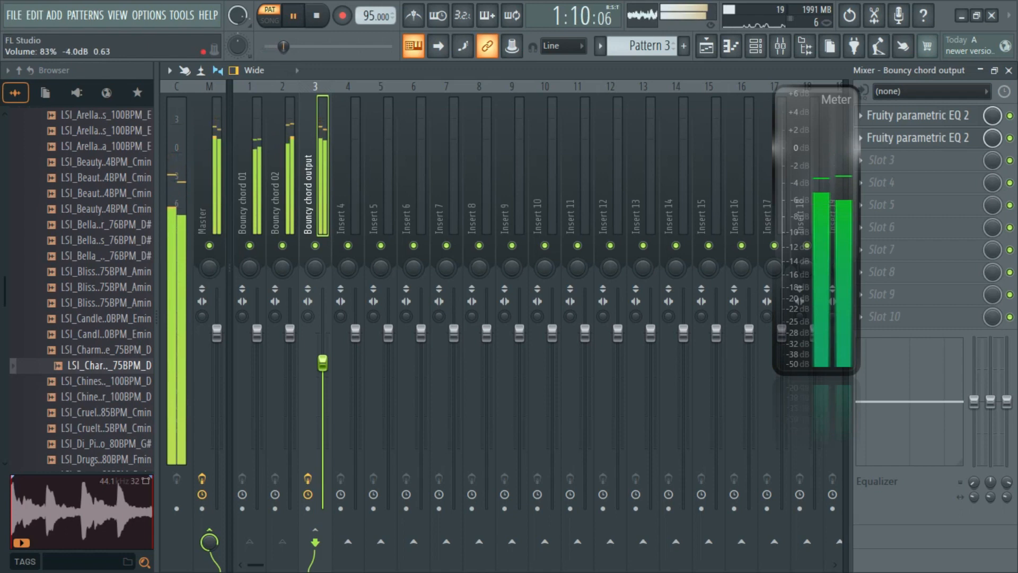
key(space)
Add Soundgoodizer to the third effect slot of Bouncy chord output, raise its amount slightly during playback, and close it
click(896, 162)
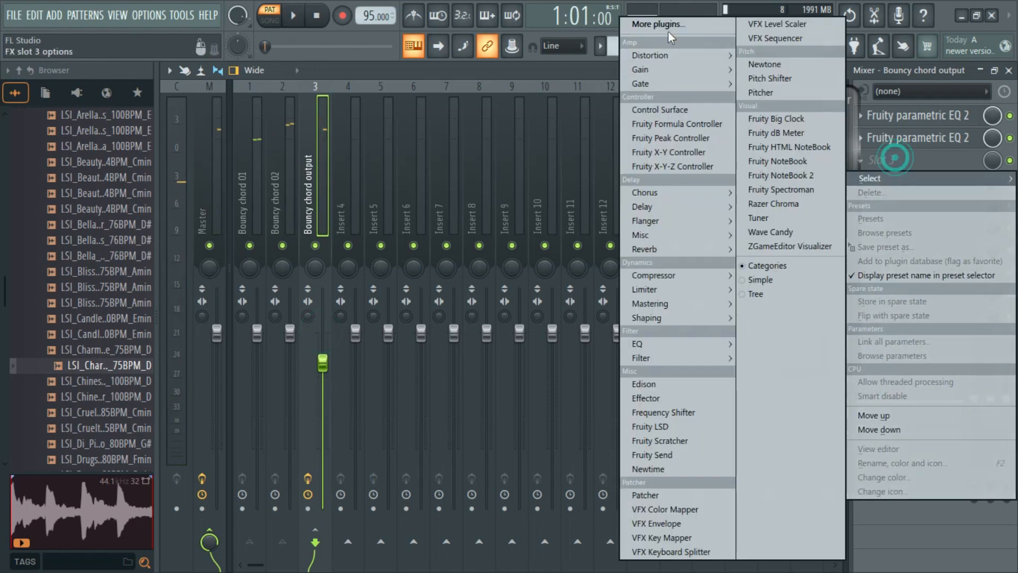
click(664, 19)
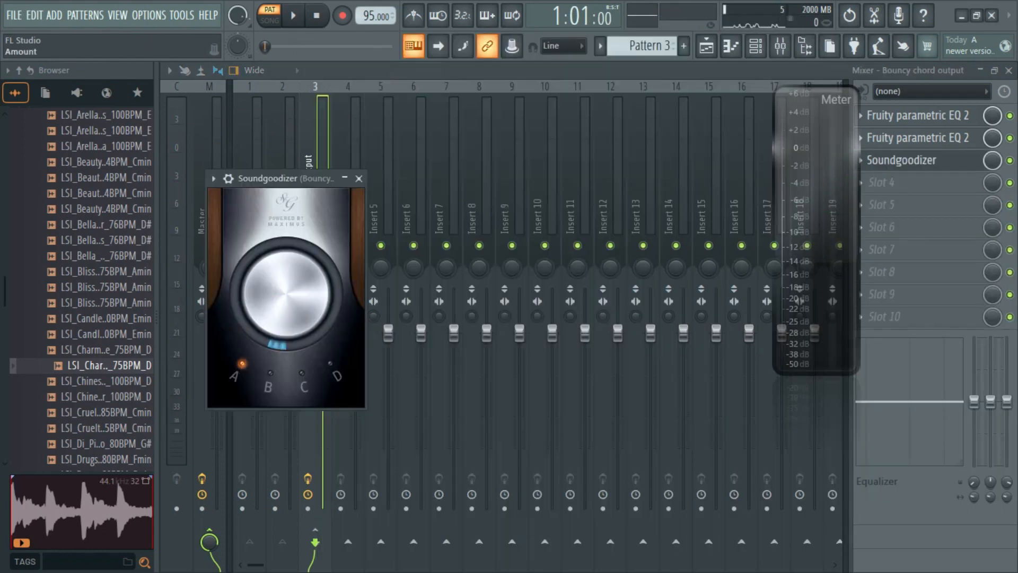
key(space)
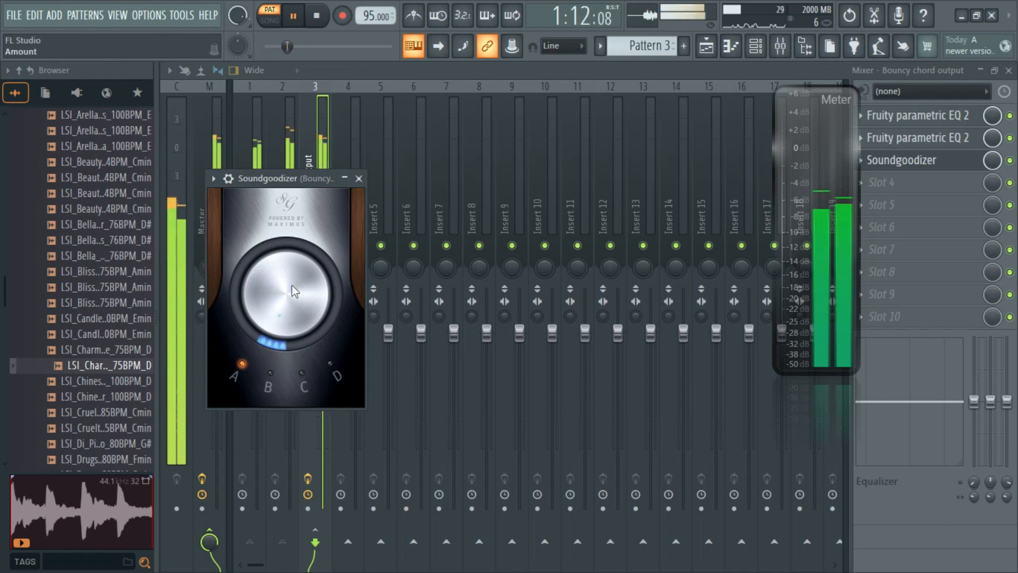
click(362, 181)
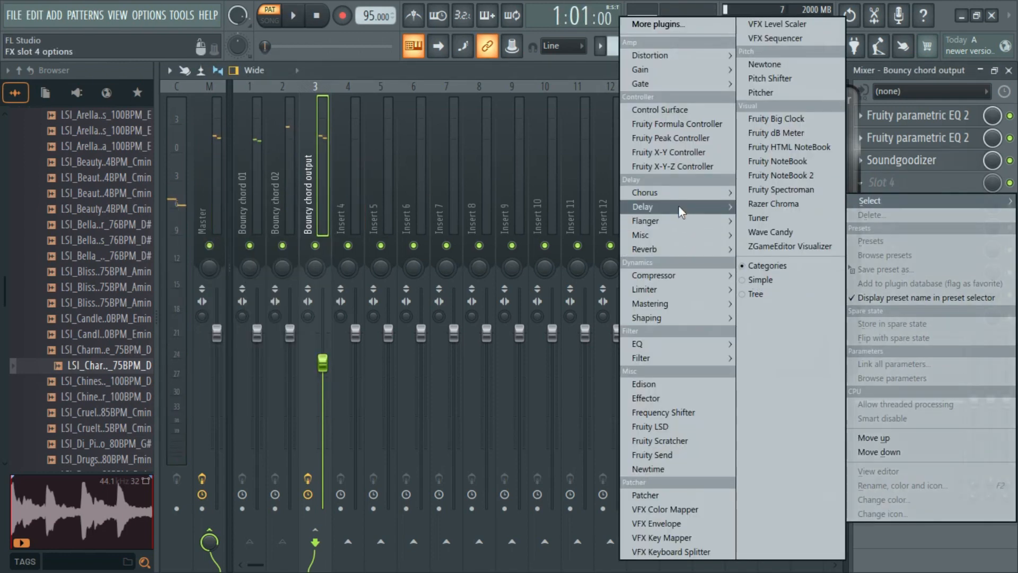
Add Fruity Reeverb 2 to the fourth effect slot of Bouncy chord output and set its dry level to 116%
click(662, 243)
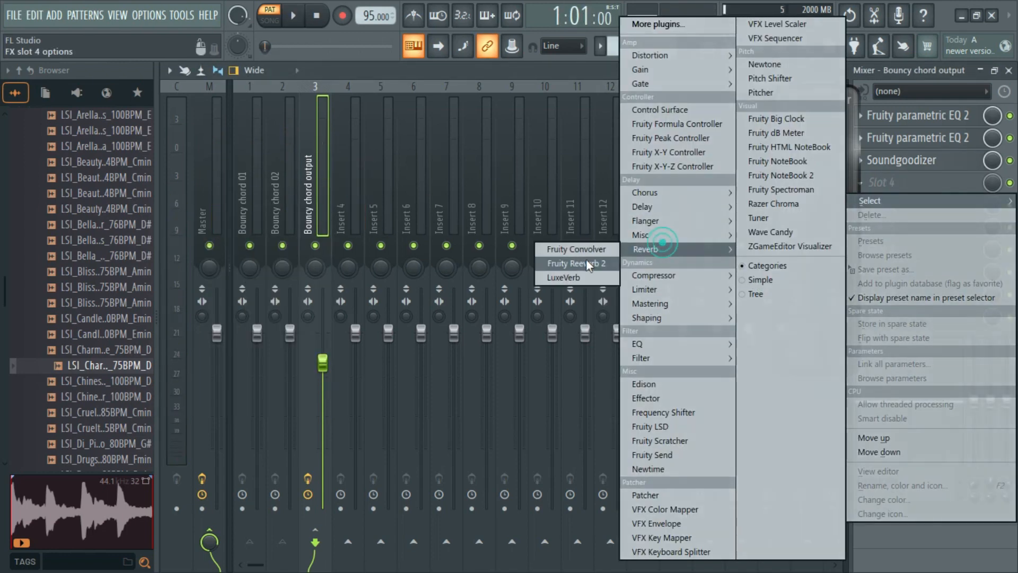
click(587, 263)
key(space)
drag(559, 227, 559, 222)
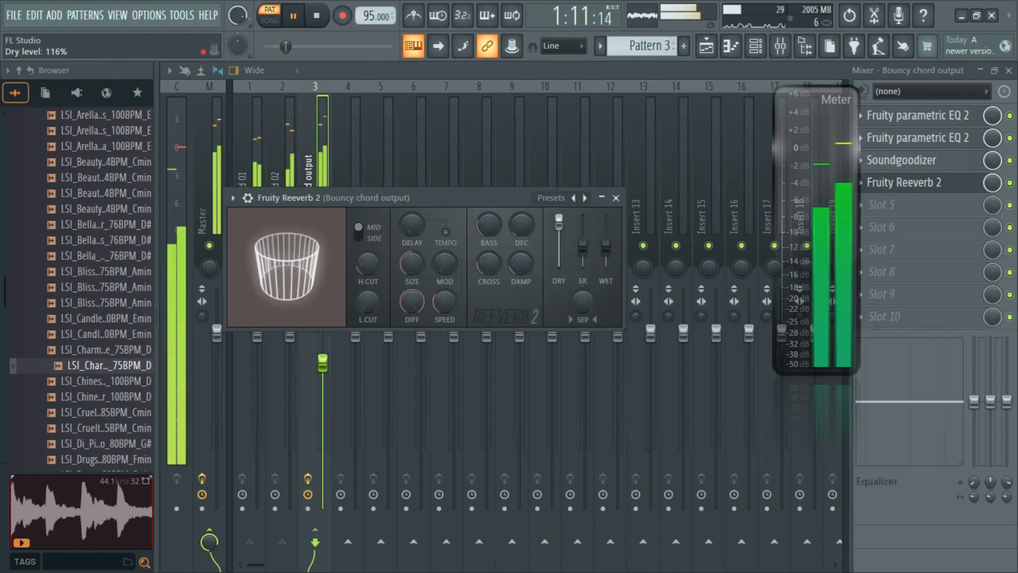
Set the Fruity Reeverb 2 wet level to 75%, play the chords with it, and close the reverb
drag(608, 244, 608, 234)
key(space)
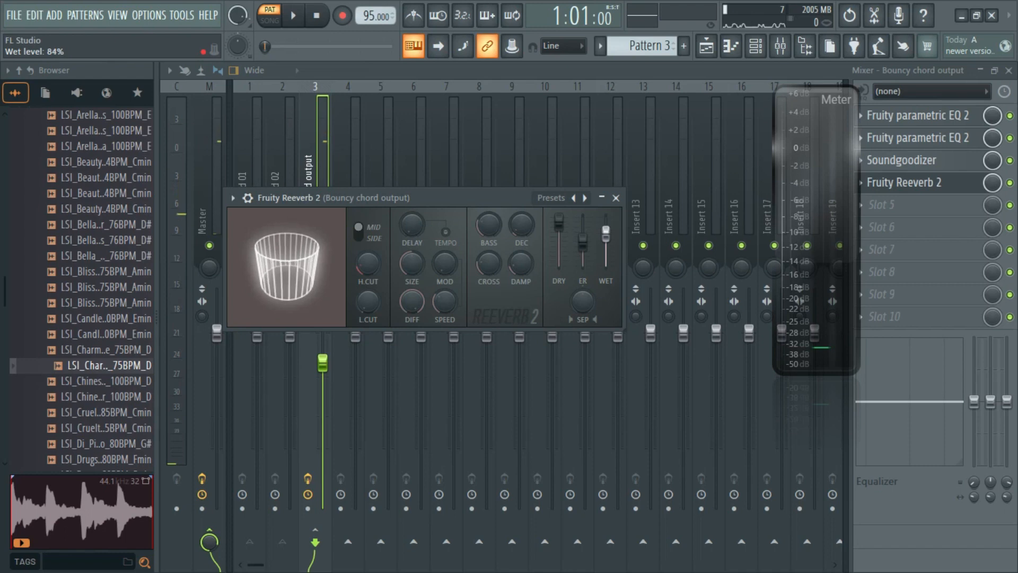
right_click(606, 242)
drag(606, 241, 606, 238)
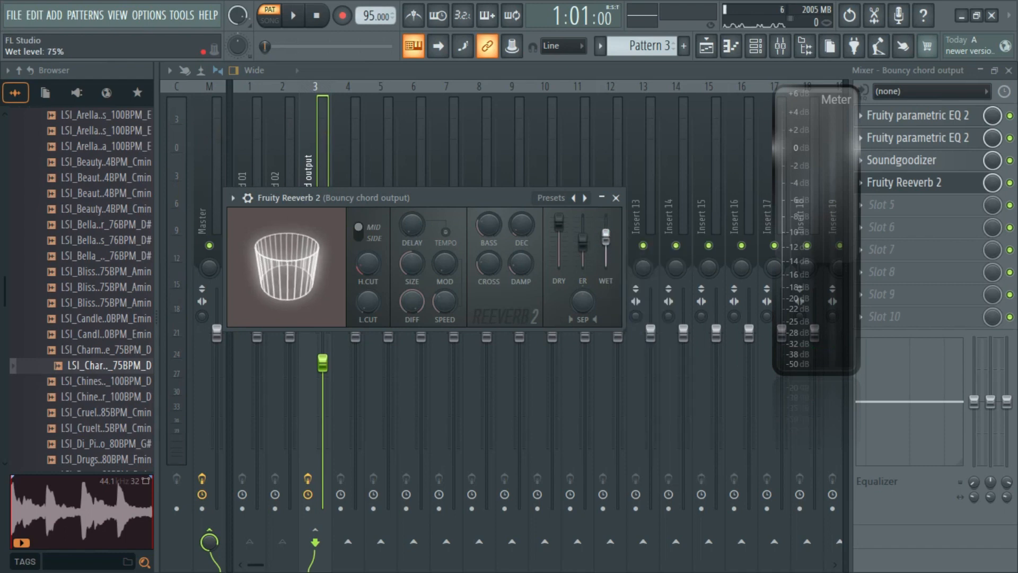
key(space)
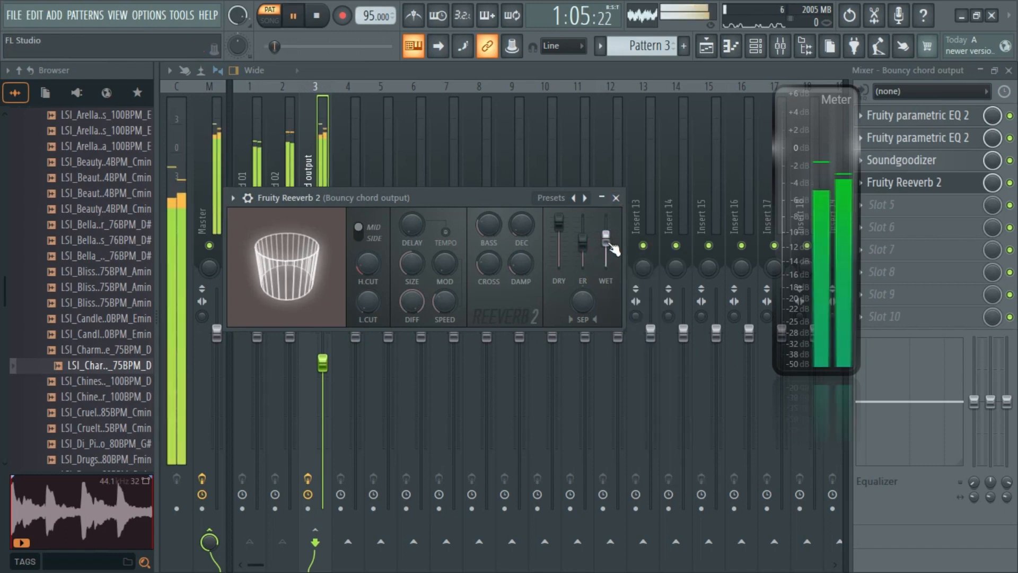
click(616, 198)
key(space)
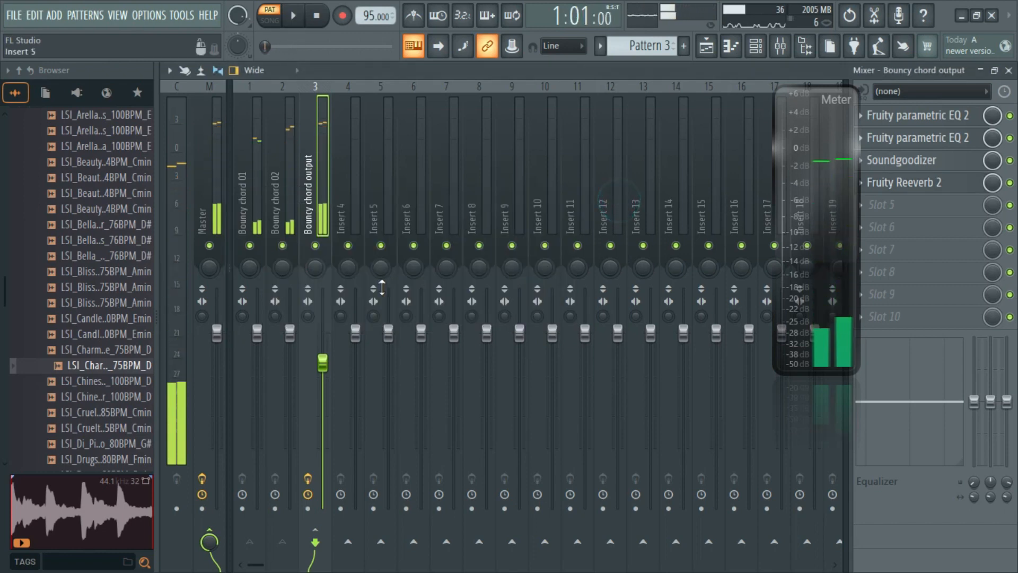
Audition the two Serum layers of the chrod group from the channel rack and close the rack
key(F6)
click(217, 352)
key(space)
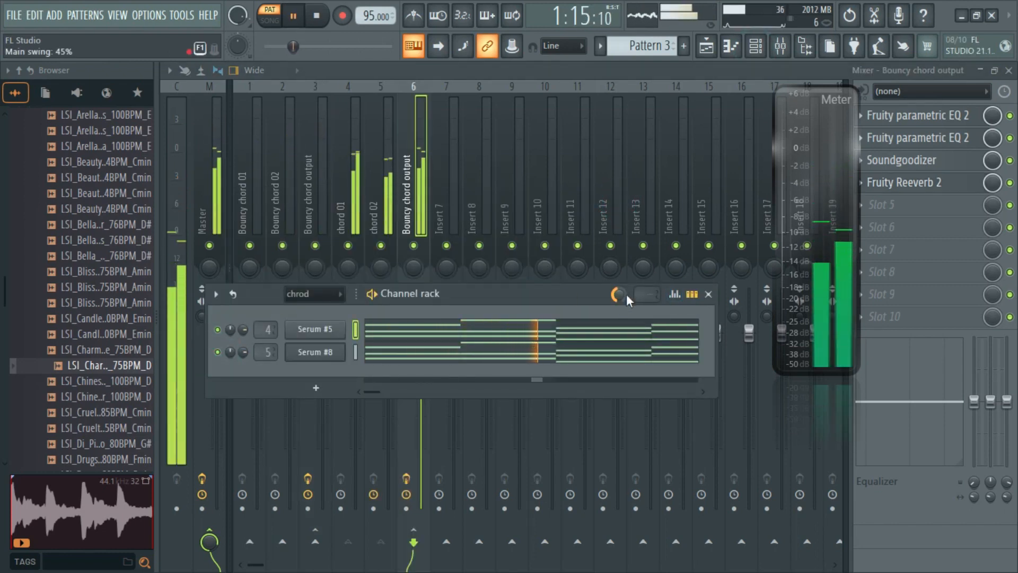
click(709, 295)
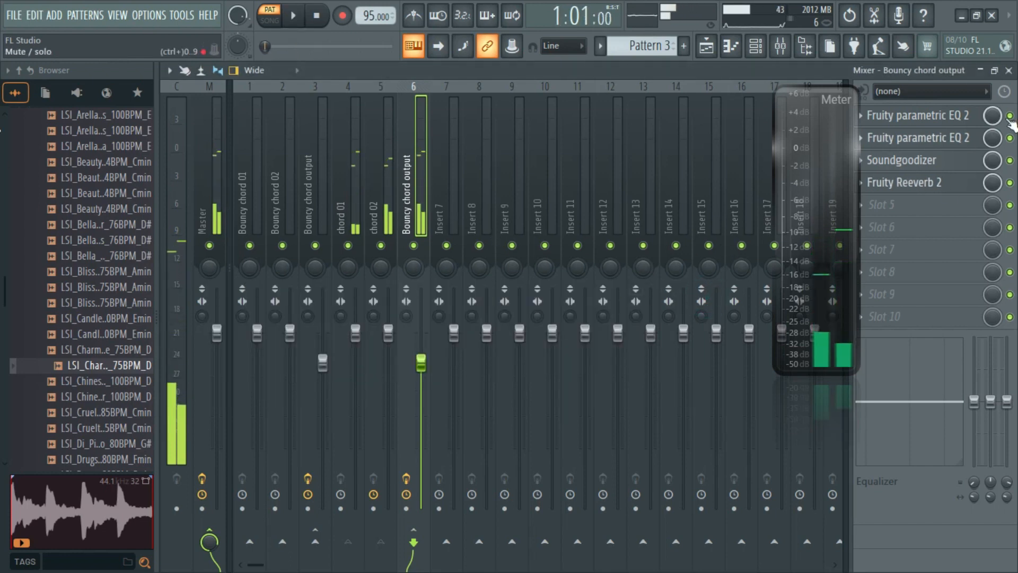
key(space)
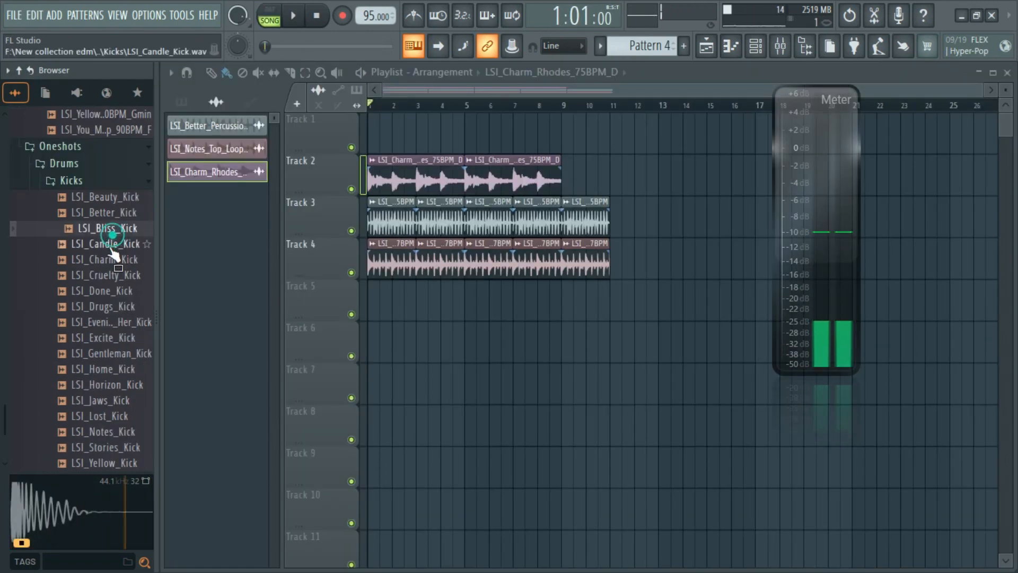
Audition kick one-shots after playing the loops and load LSI_Gentleman_Kick into the beats group of the channel rack
key(space)
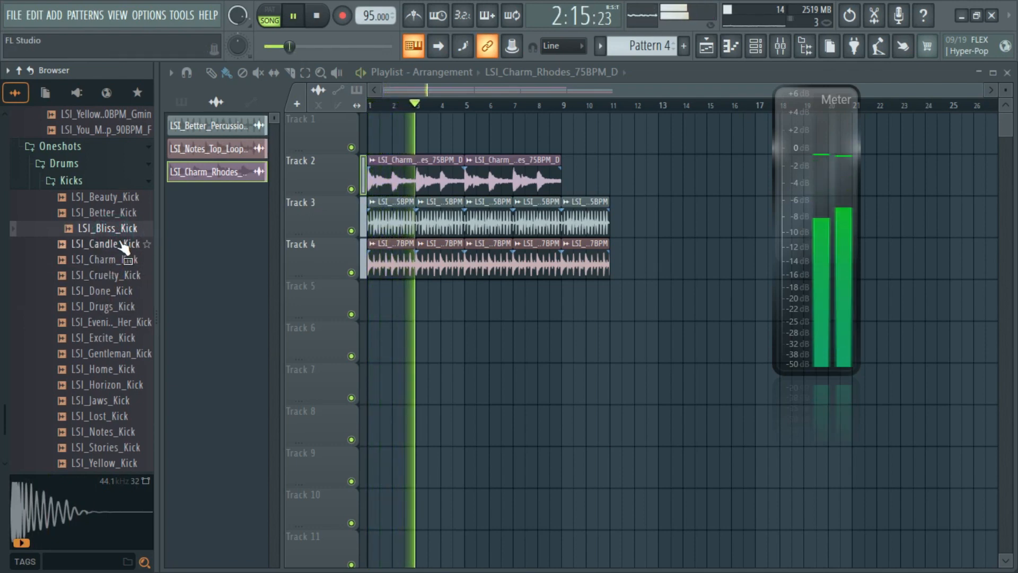
drag(117, 244, 122, 255)
key(space)
click(107, 291)
click(102, 366)
Preview the snare one-shots and add LSI_Beauty_Snare and LSI_Yellow_Snare to the channel rack below the kick
scroll(102, 367, down, 6)
click(103, 166)
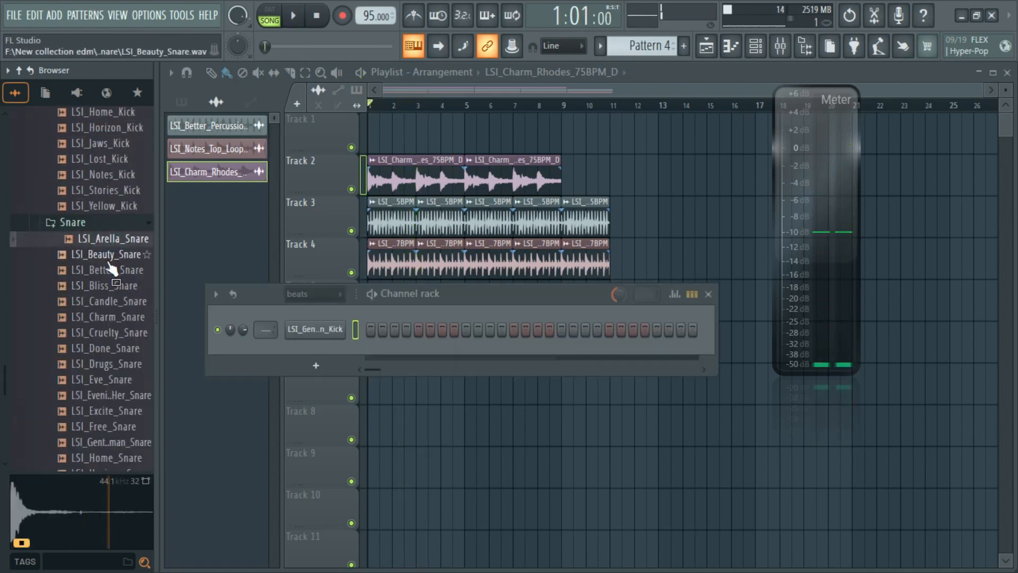
click(103, 256)
drag(101, 257, 318, 346)
scroll(82, 317, down, 6)
click(82, 347)
click(84, 363)
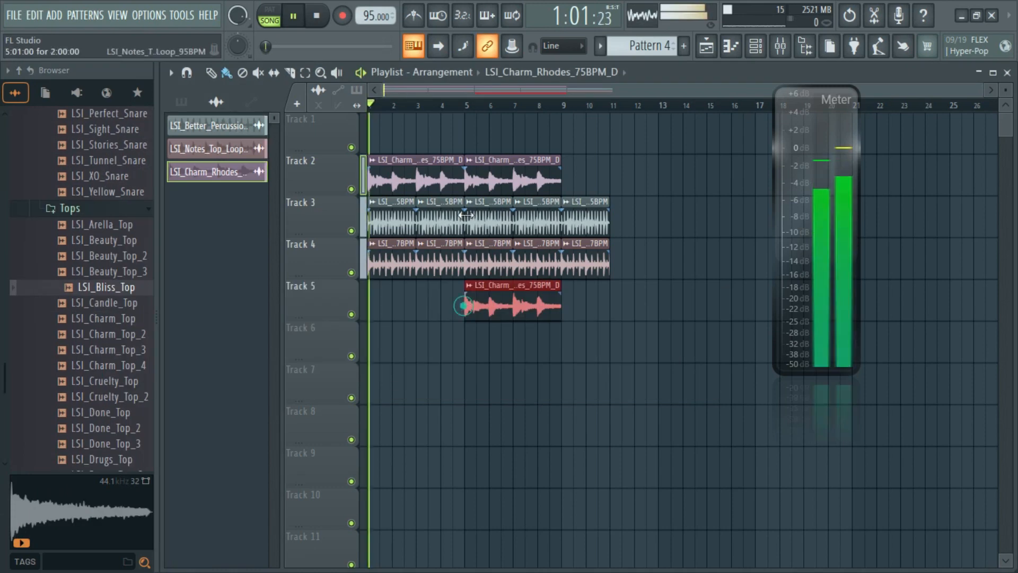
Remove the stray Rhodes clip from Track 5 and place a Pattern 6 clip there at bar 5
click(464, 306)
right_click(507, 293)
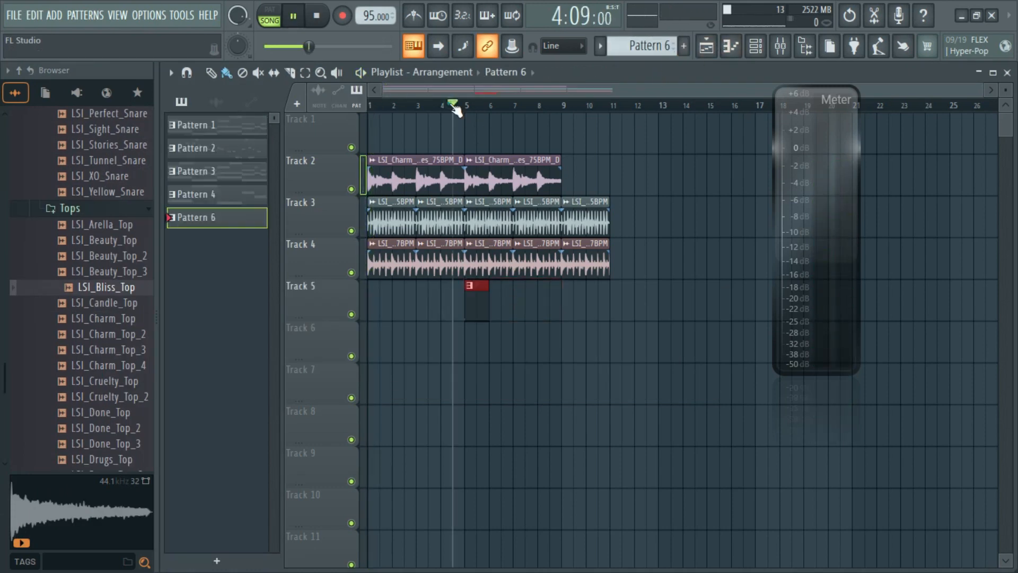
key(space)
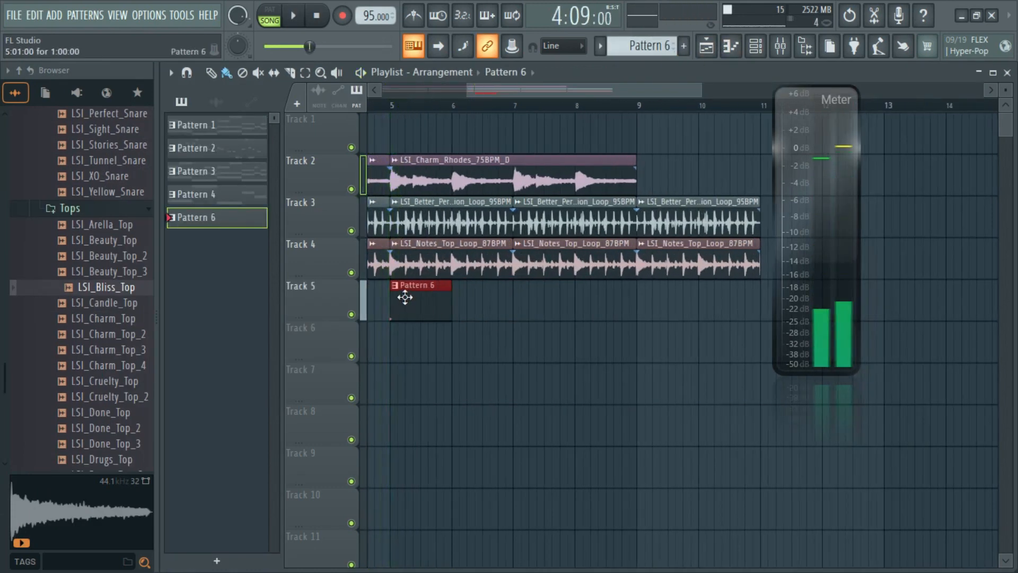
key(space)
Examine the LSI_Yellow_Snare sample in its sampler settings from the channel rack and close them
click(753, 54)
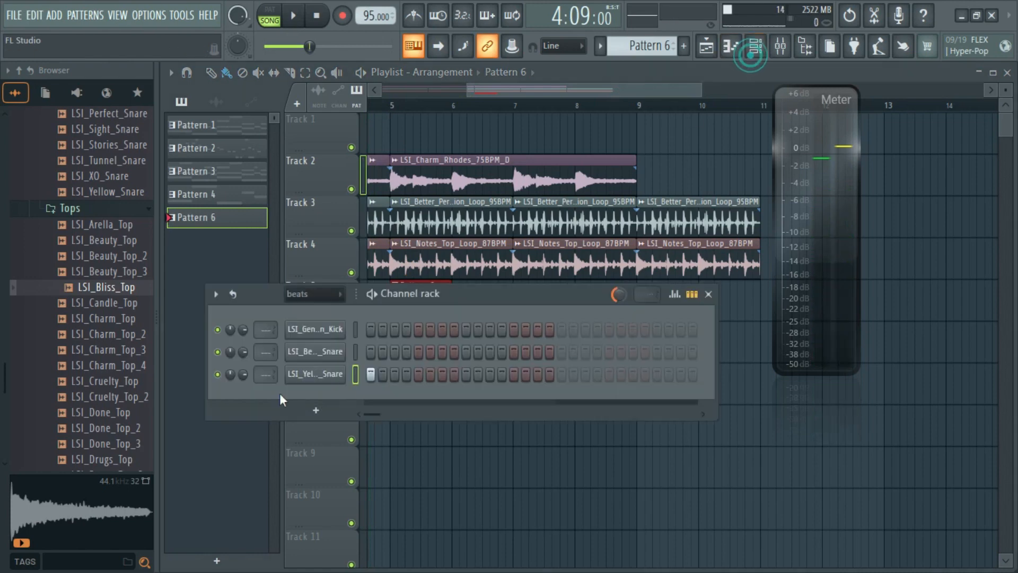
click(317, 376)
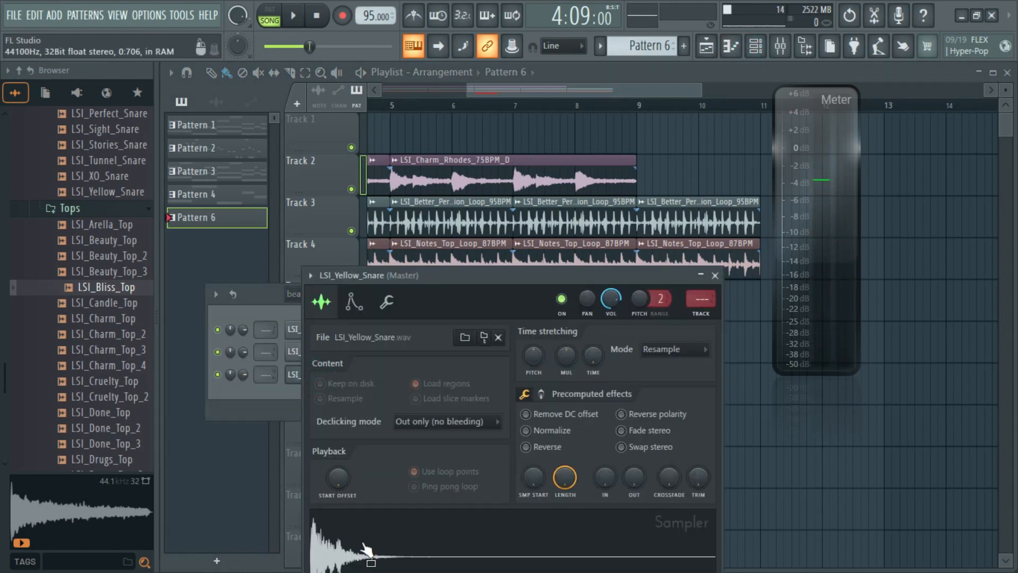
click(715, 275)
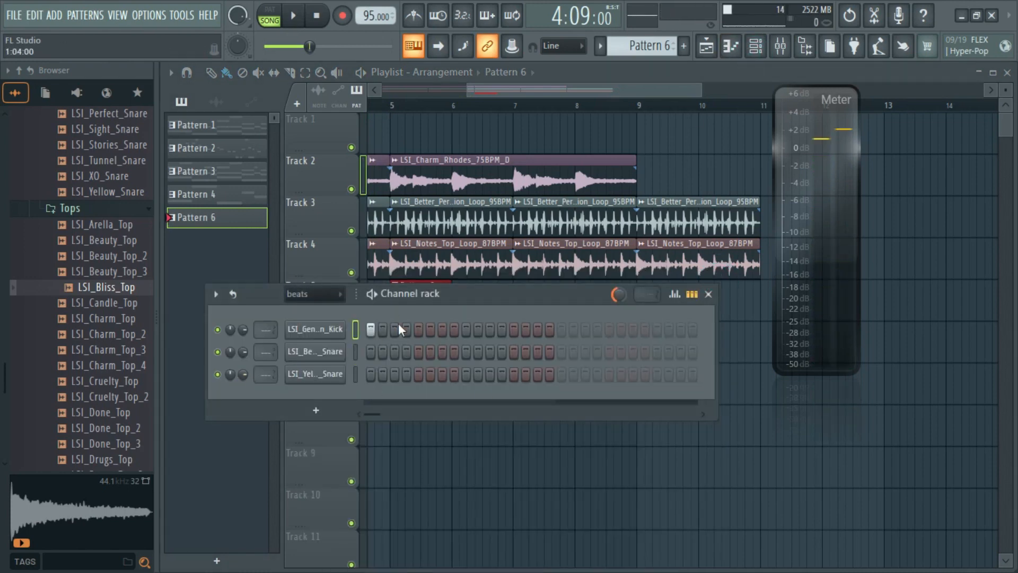
Program LSI_Gentleman_Kick hits on steps 1 and 3 of Pattern 6 while playing the arrangement
key(space)
click(383, 329)
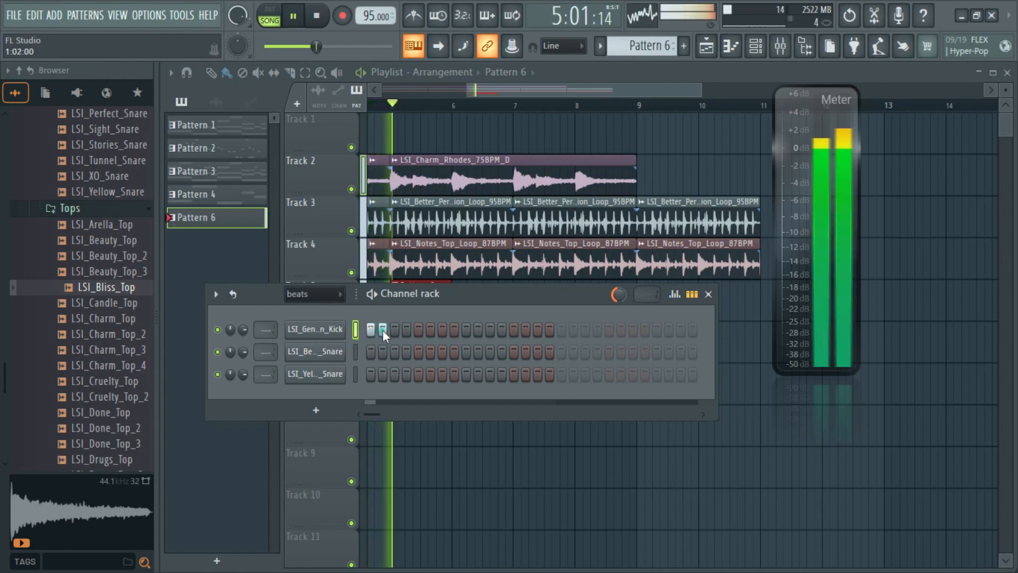
click(384, 329)
key(space)
click(395, 329)
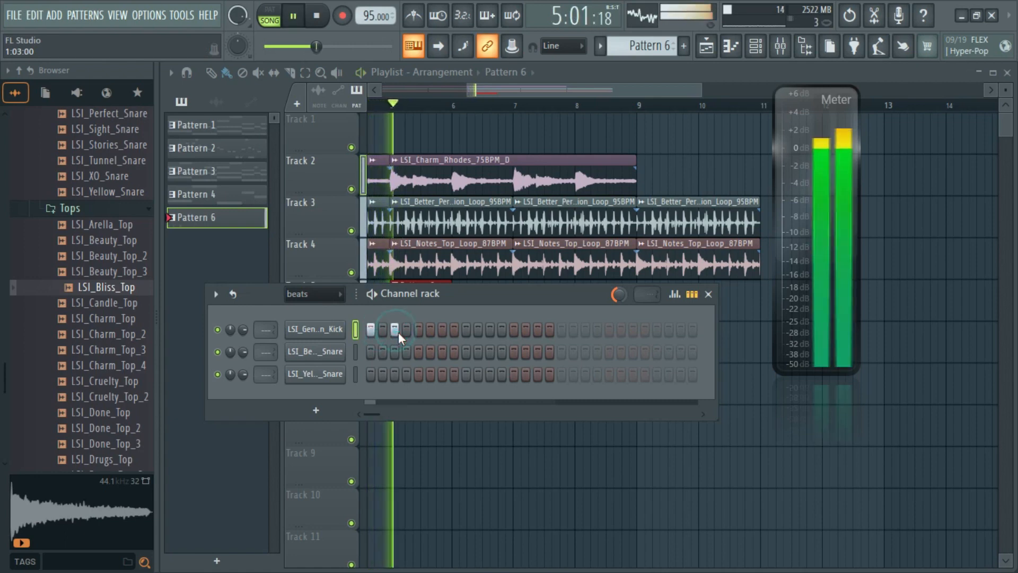
Layer LSI_Beauty_Snare and LSI_Yellow_Snare hits on step 5 of Pattern 6 and play them with the loops
click(407, 353)
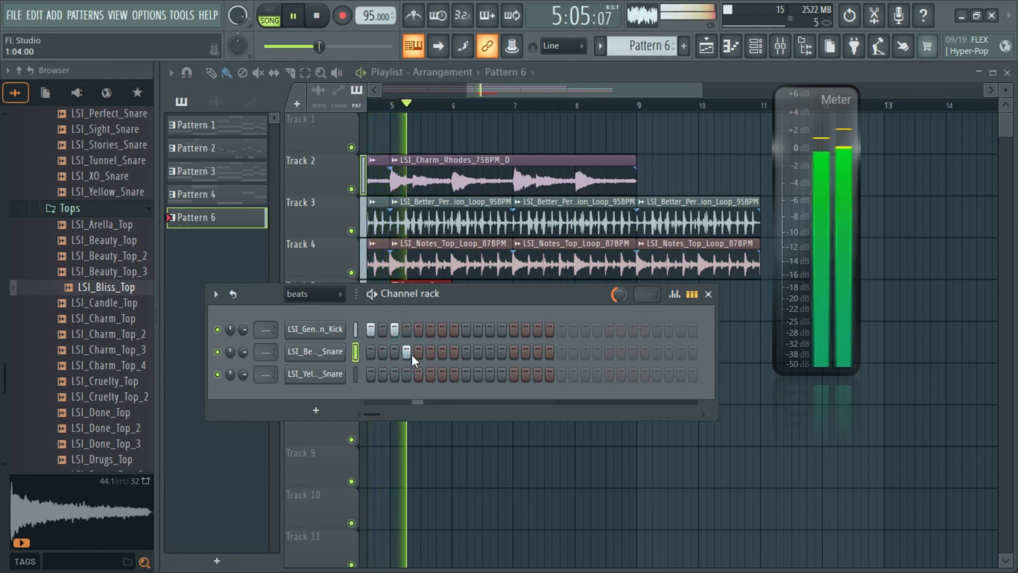
click(407, 352)
click(419, 352)
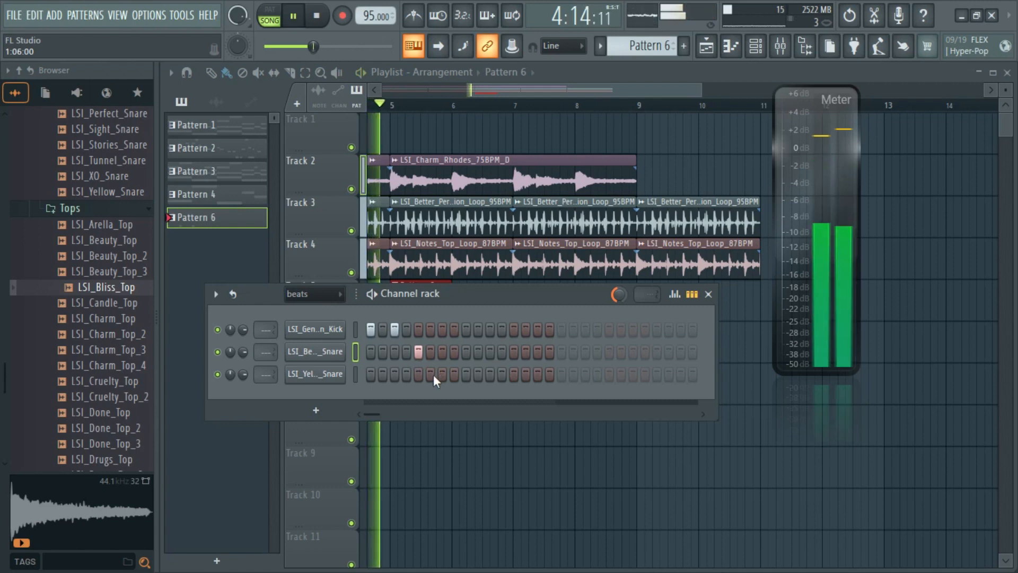
key(space)
click(419, 375)
key(space)
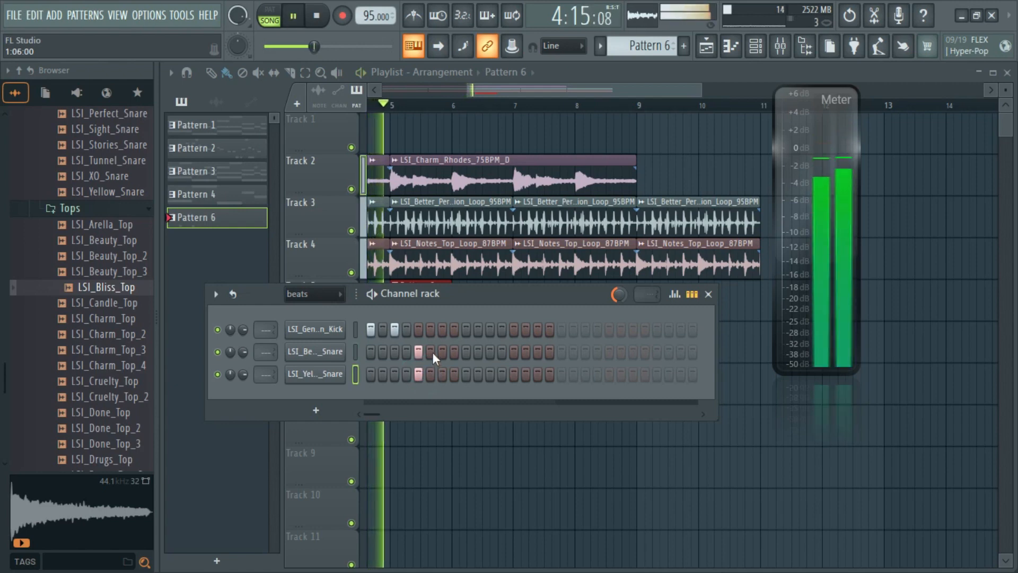
key(space)
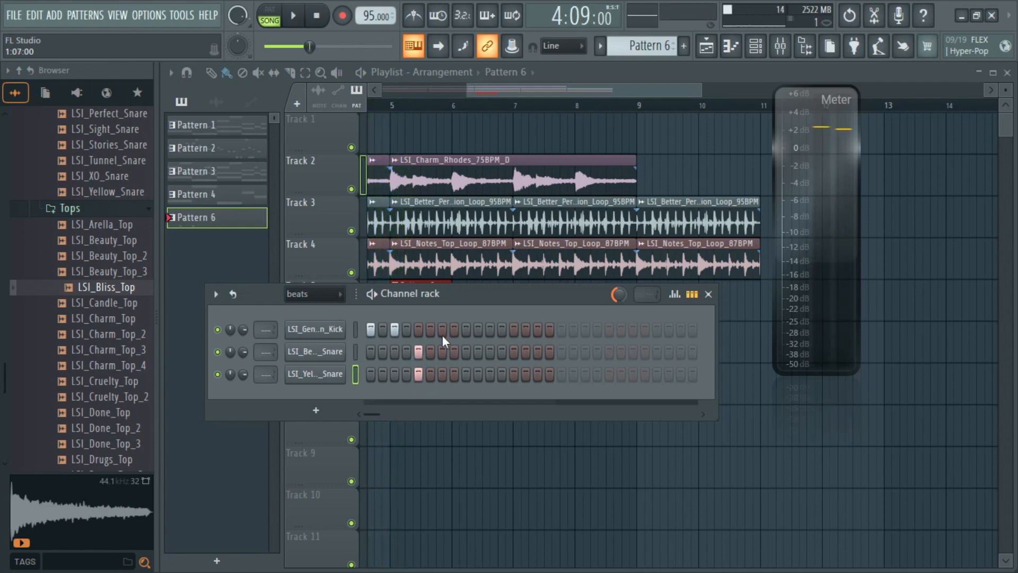
key(space)
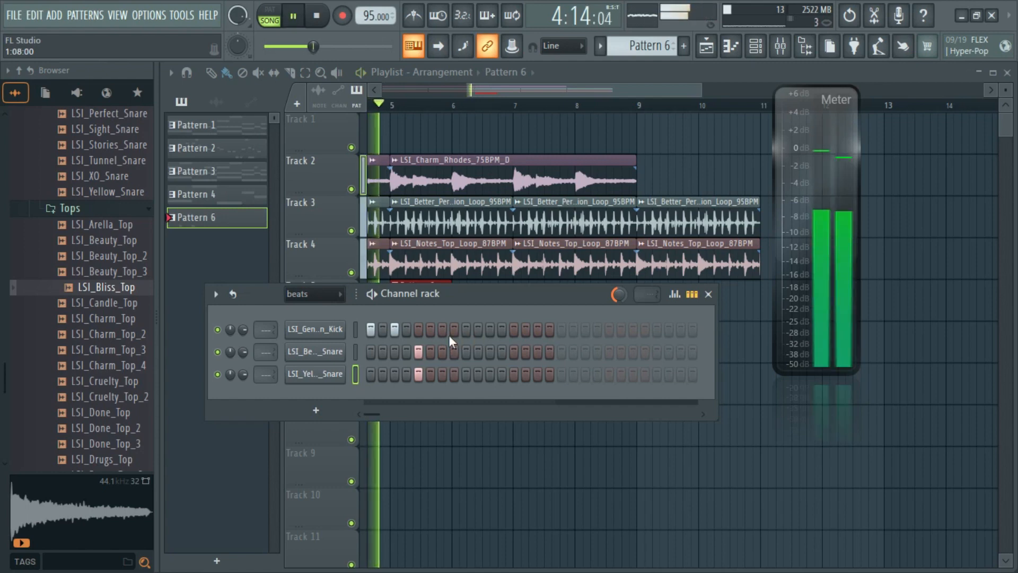
Move the channel rack below the Pattern 6 clip and add a kick hit on step 8
drag(482, 295, 473, 356)
drag(419, 391, 432, 391)
right_click(432, 391)
right_click(420, 393)
click(443, 393)
key(space)
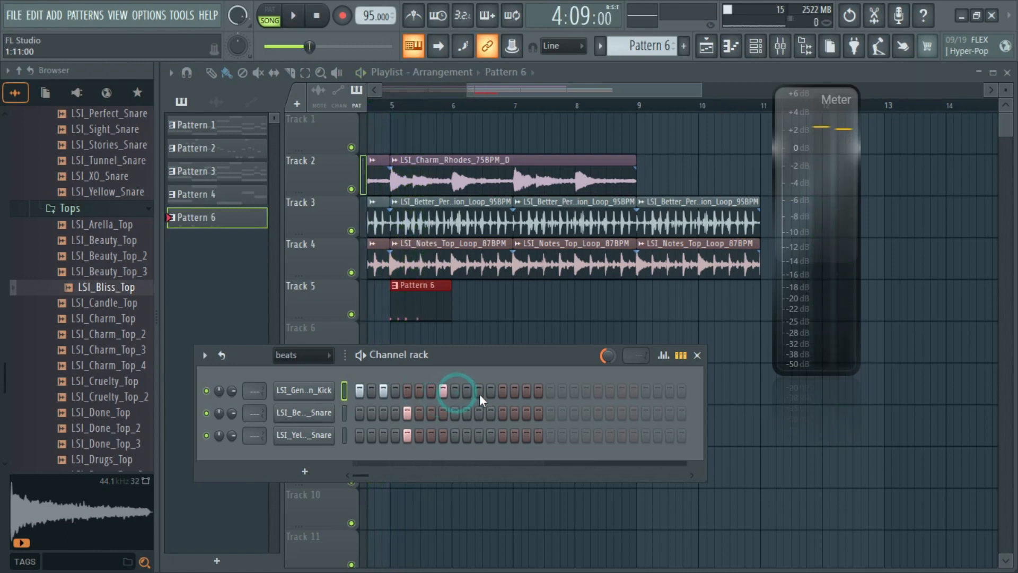
Try a kick on step 10 during playback, remove it, and place the kick on step 11 instead
key(space)
click(467, 392)
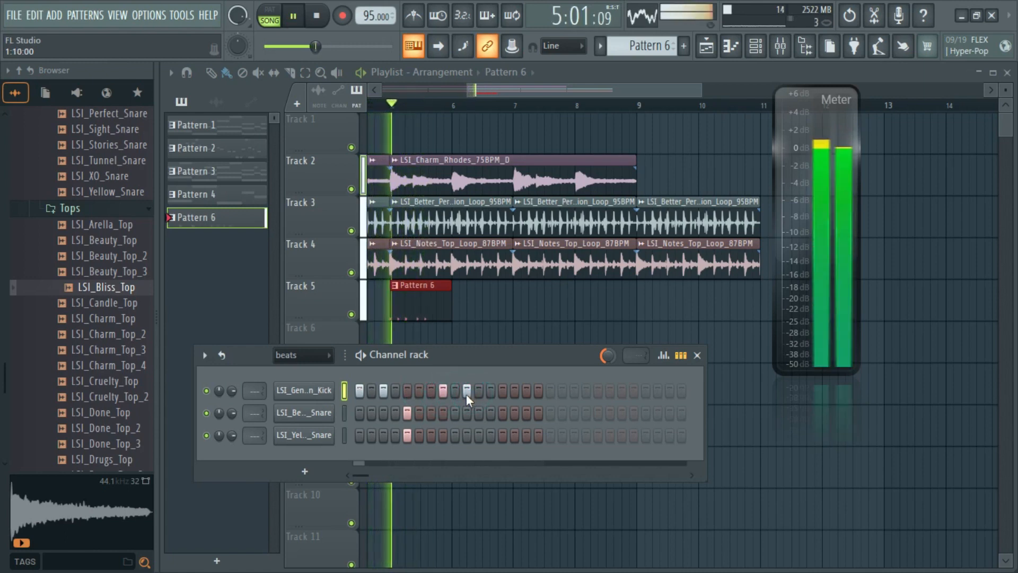
right_click(466, 391)
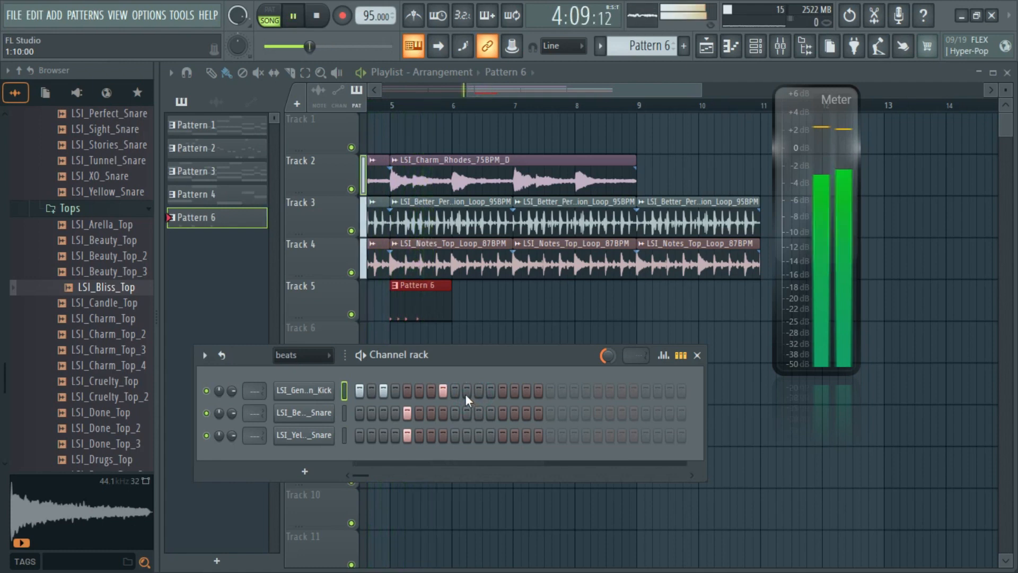
click(479, 392)
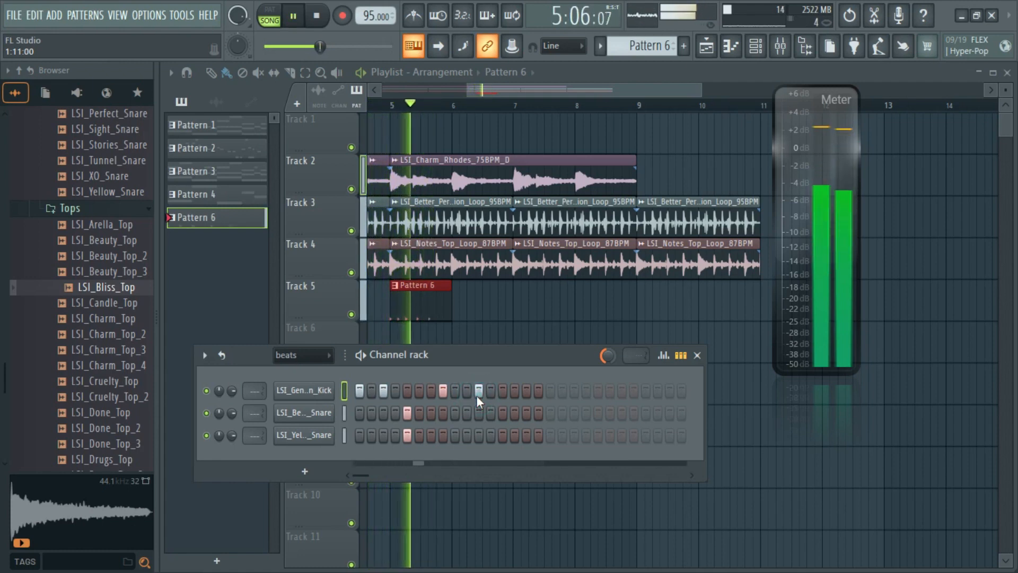
Add an LSI_Beauty_Snare hit on step 14 of Pattern 6's second bar and audition the drums in pattern mode
key(space)
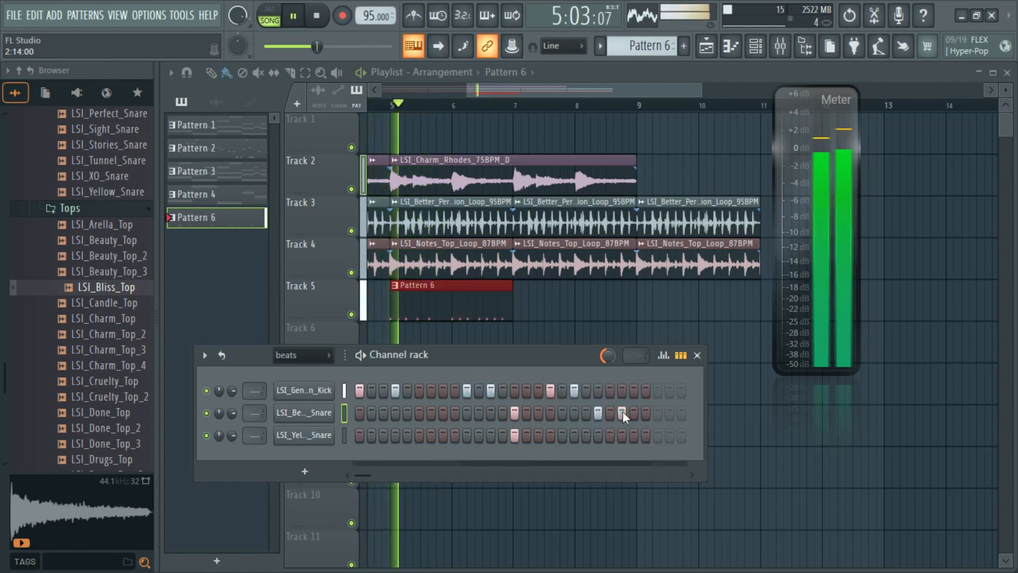
click(622, 412)
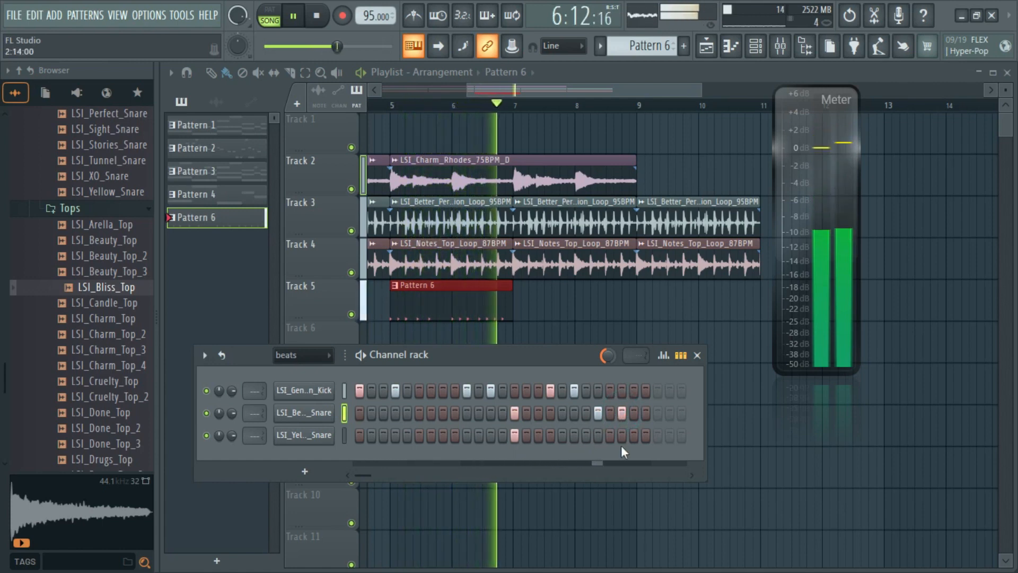
key(space)
click(270, 16)
key(space)
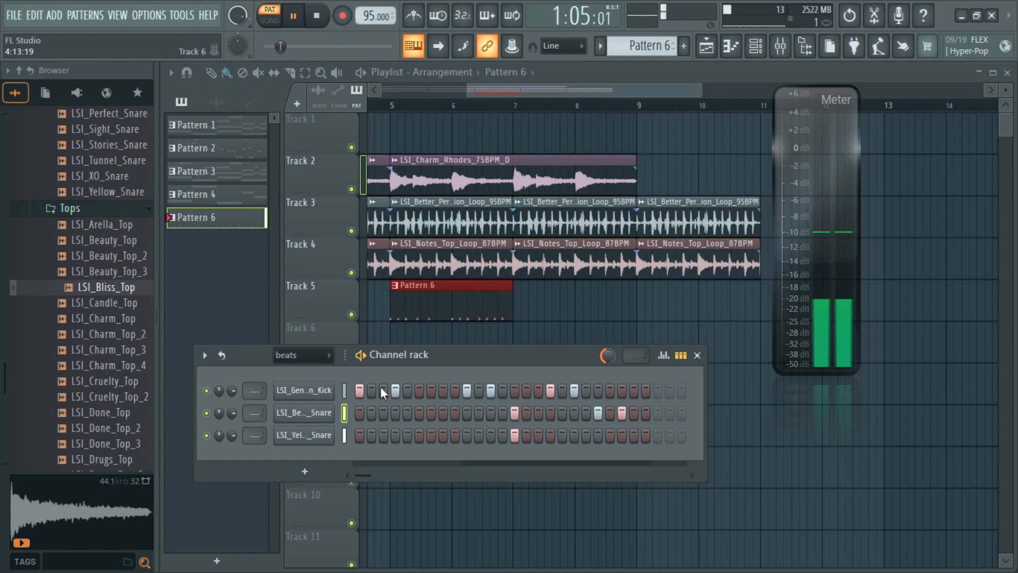
Play the arrangement in song mode from bar 6 to hear Pattern 6 with the loops
drag(449, 357, 465, 339)
click(469, 107)
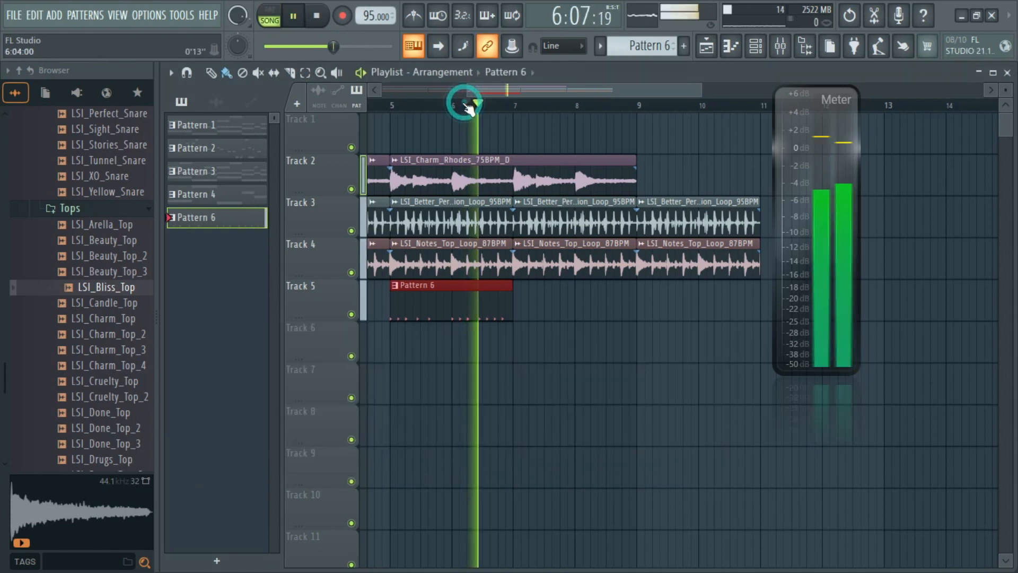
scroll(475, 409, down, 2)
key(space)
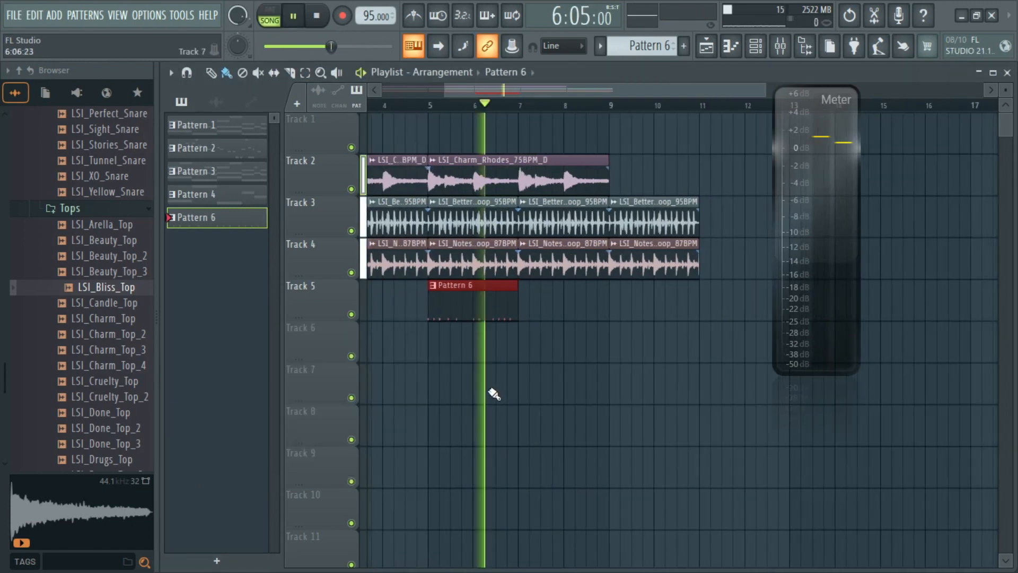
key(space)
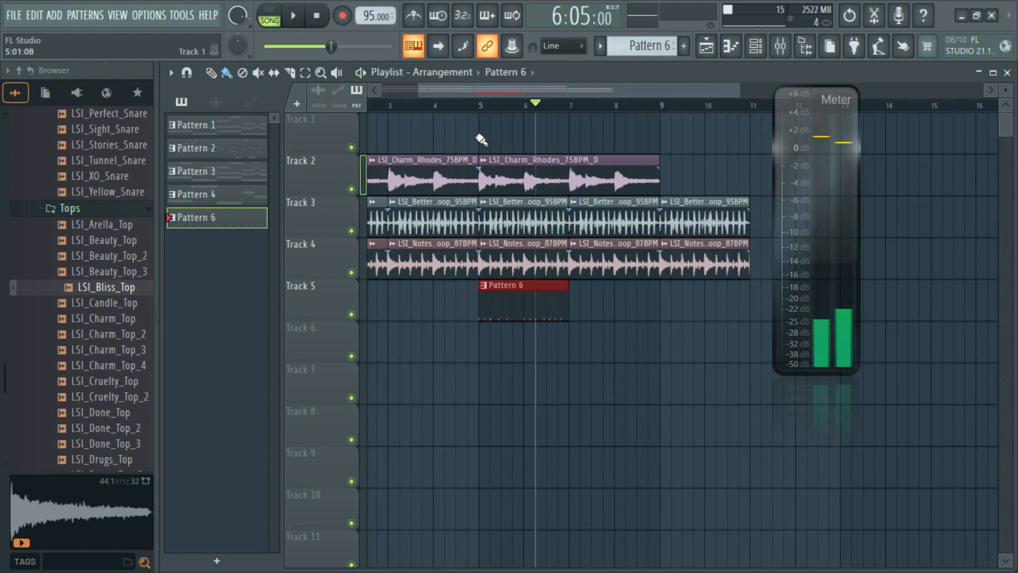
Add two more Pattern 6 clips on Track 5, starting at bars 7 and 9
scroll(547, 401, up, 2)
scroll(534, 395, down, 2)
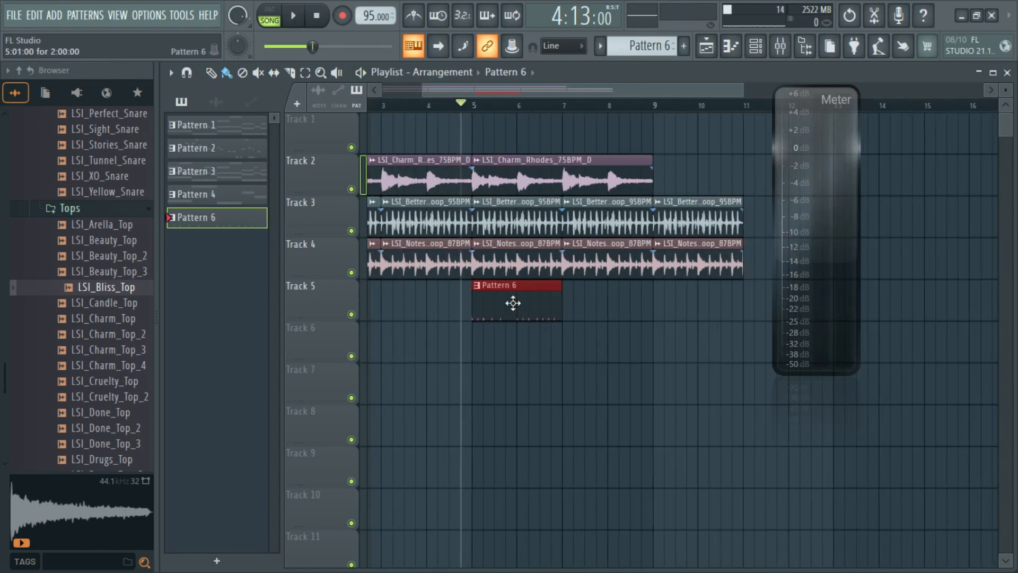
click(568, 308)
click(666, 303)
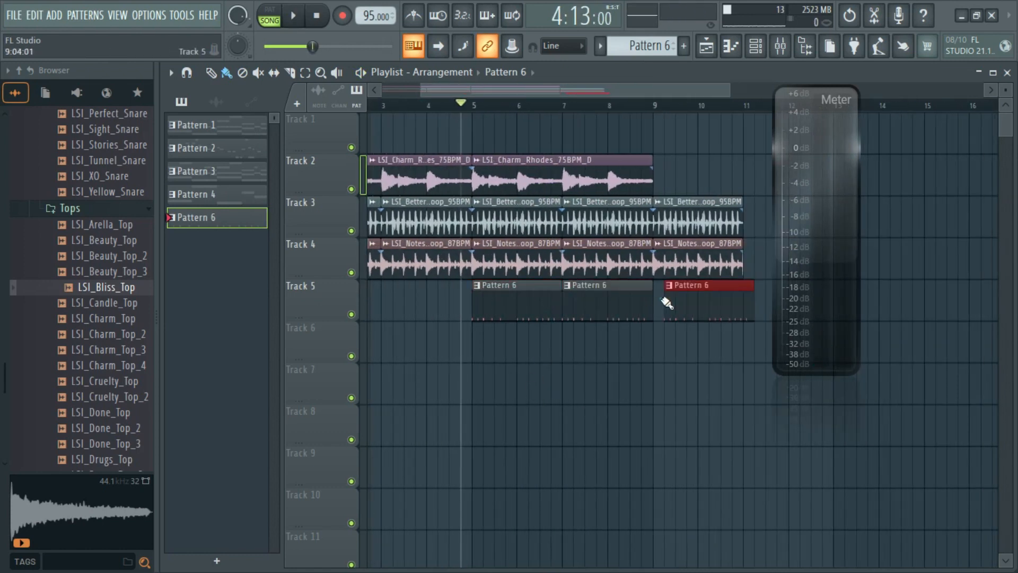
scroll(658, 312, down, 3)
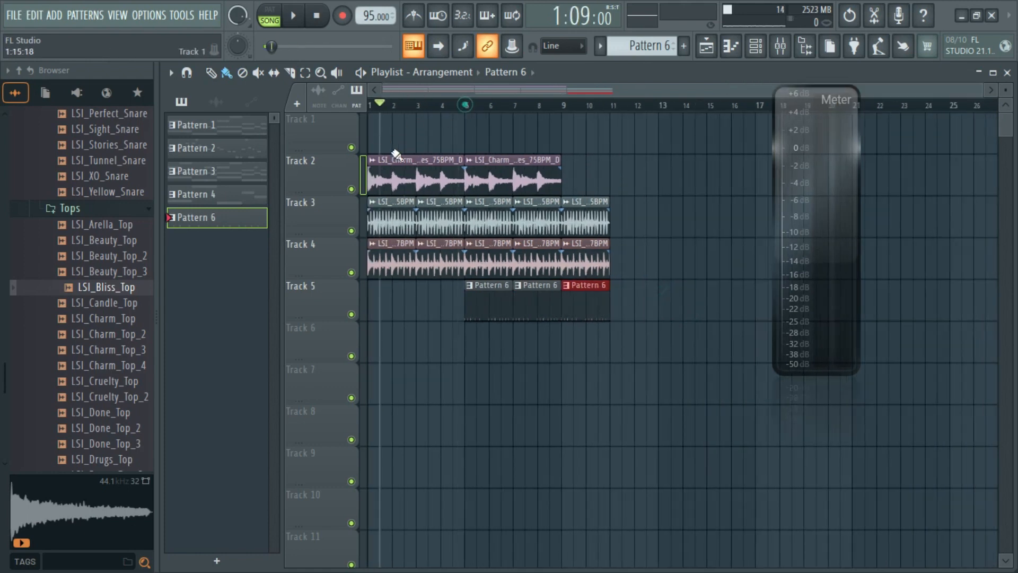
Adjust the channel volume of the LSI_Charm_Rhodes_75BPM_D clip during playback and close its settings
double_click(405, 170)
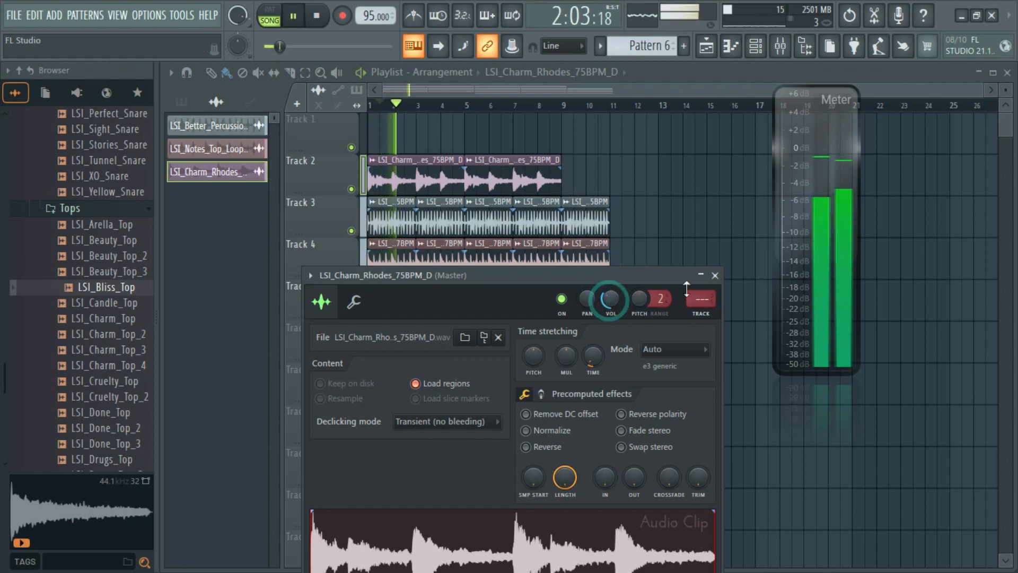
click(714, 276)
scroll(512, 251, up, 3)
key(space)
drag(495, 94, 418, 111)
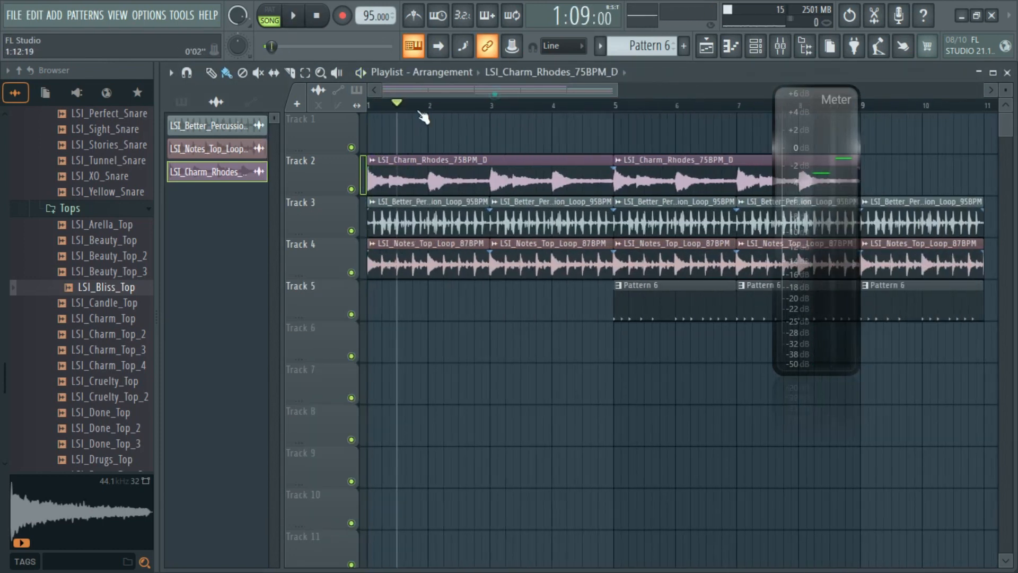
Show the channel rack filtered to the chrod group
scroll(580, 173, down, 3)
click(753, 47)
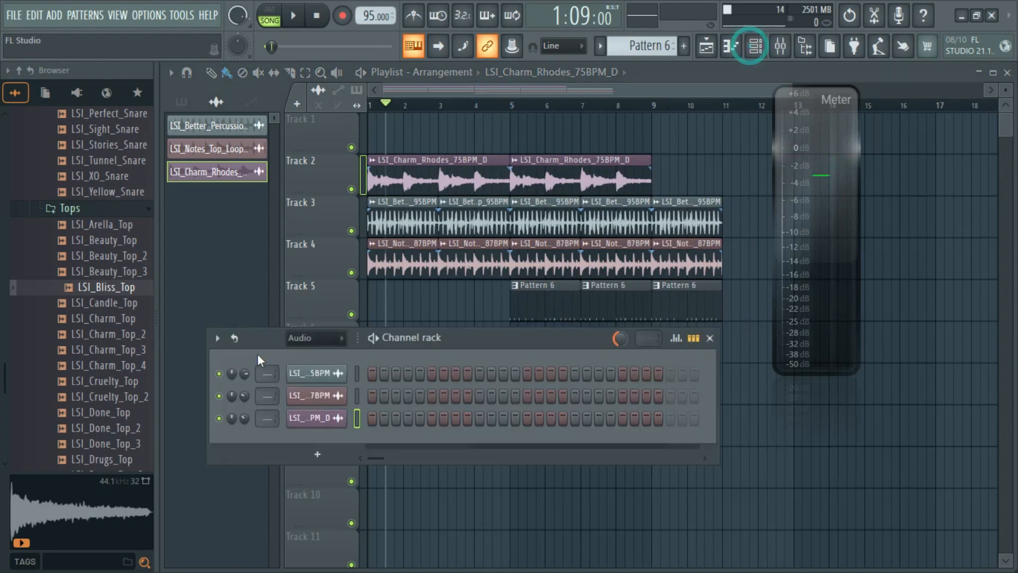
click(300, 340)
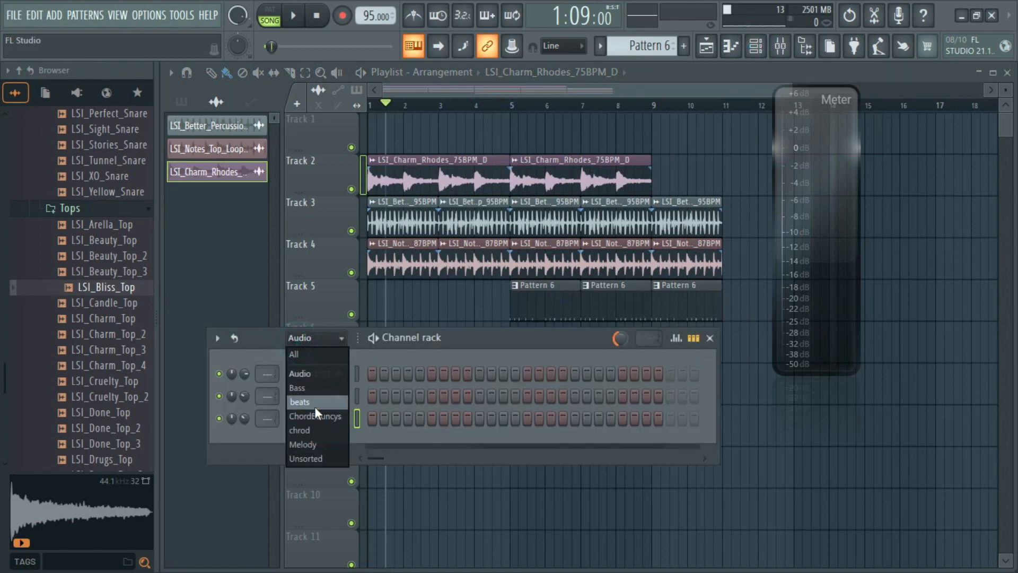
click(317, 432)
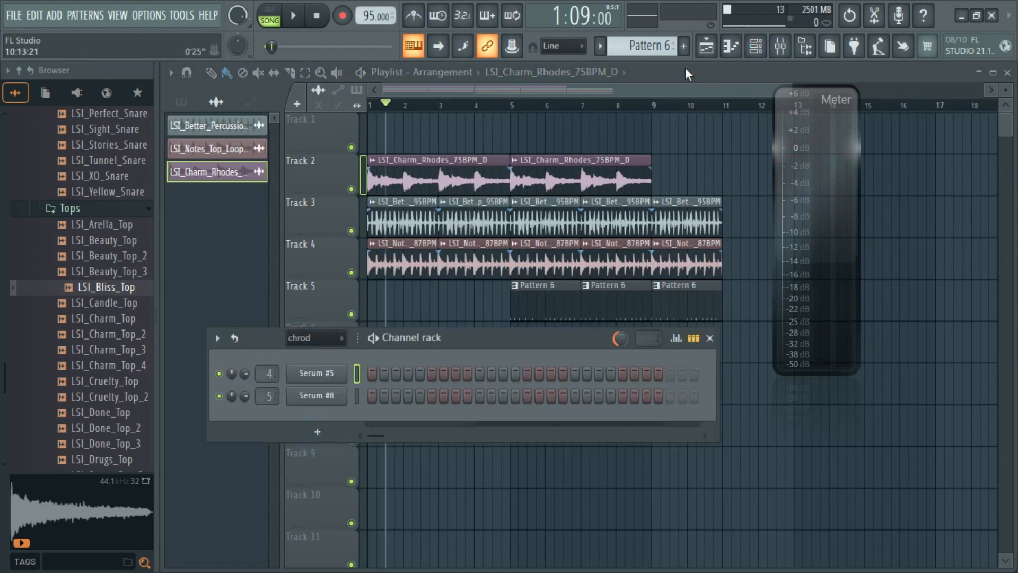
Find the chord pattern, Pattern 5, and place its clip on Track 1 at bar 1
key(Page_Down)
key(Page_Down)
key(Page_Down)
key(Left)
key(Left)
key(Right)
key(Right)
key(Right)
key(Right)
key(Right)
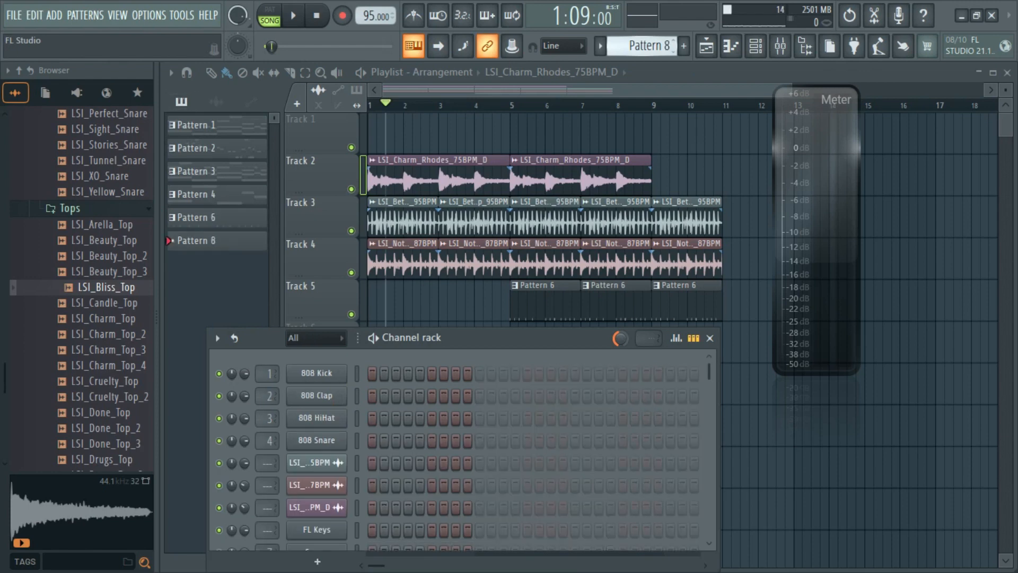
key(Right)
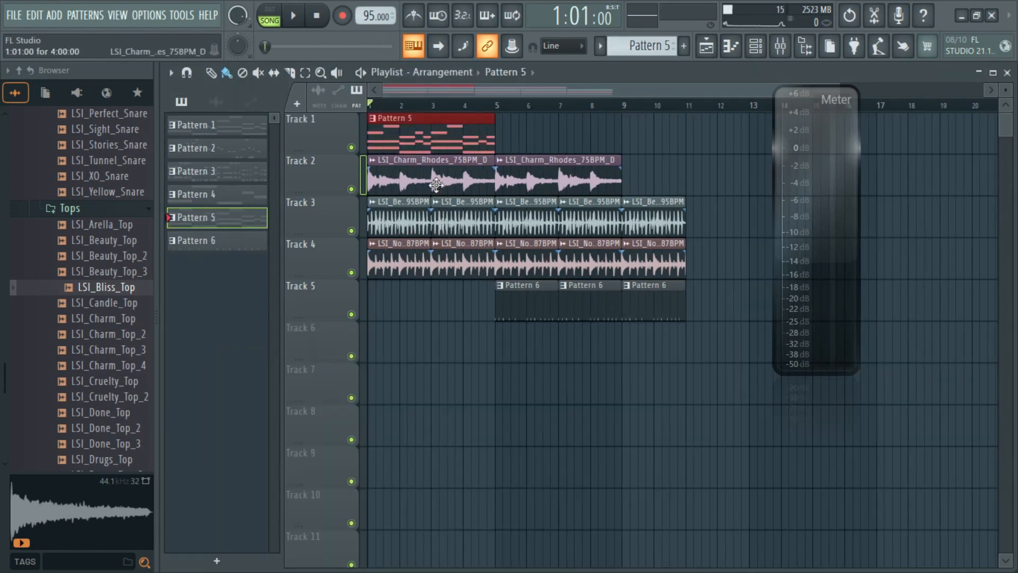
Move all loop and Pattern 6 clips on Tracks 2 to 5 four bars later so the loops start at bar 5
scroll(501, 221, down, 1)
drag(701, 155, 648, 210)
key(ctrl+z)
mouse_move(720, 158)
mouse_down()
mouse_move(468, 321)
mouse_move(380, 363)
mouse_up()
drag(435, 189, 548, 184)
Clear the clip selection and play the Pattern 5 chord intro leading up to the loops at bar 5
key(space)
ctrl+click(545, 136)
scroll(443, 187, up, 3)
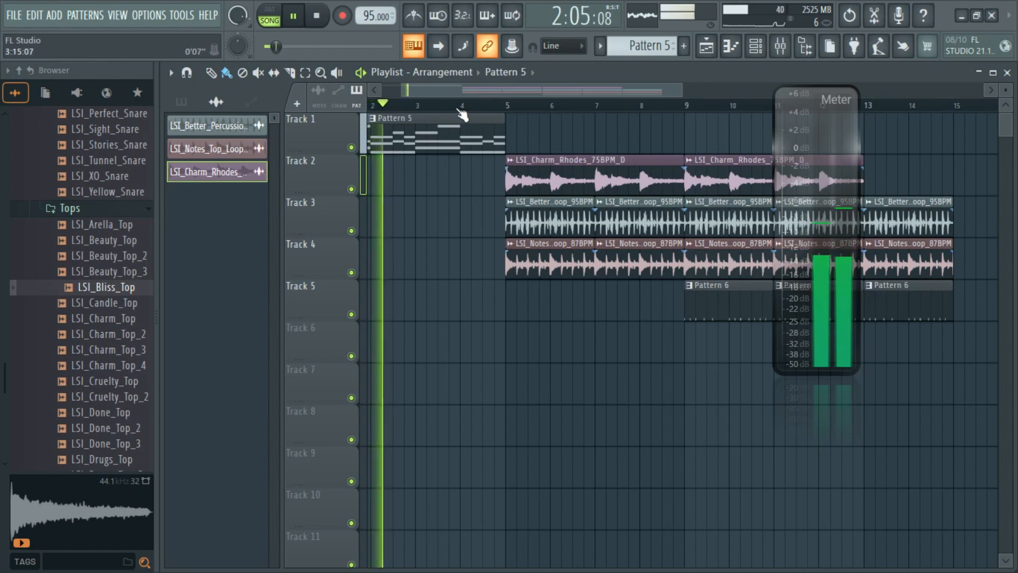
scroll(470, 212, down, 3)
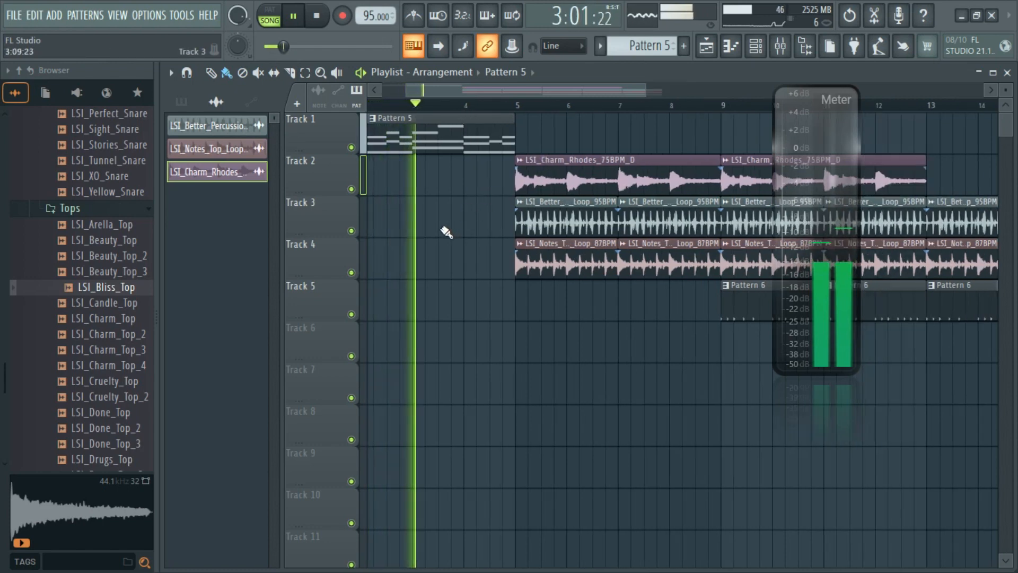
scroll(486, 244, up, 3)
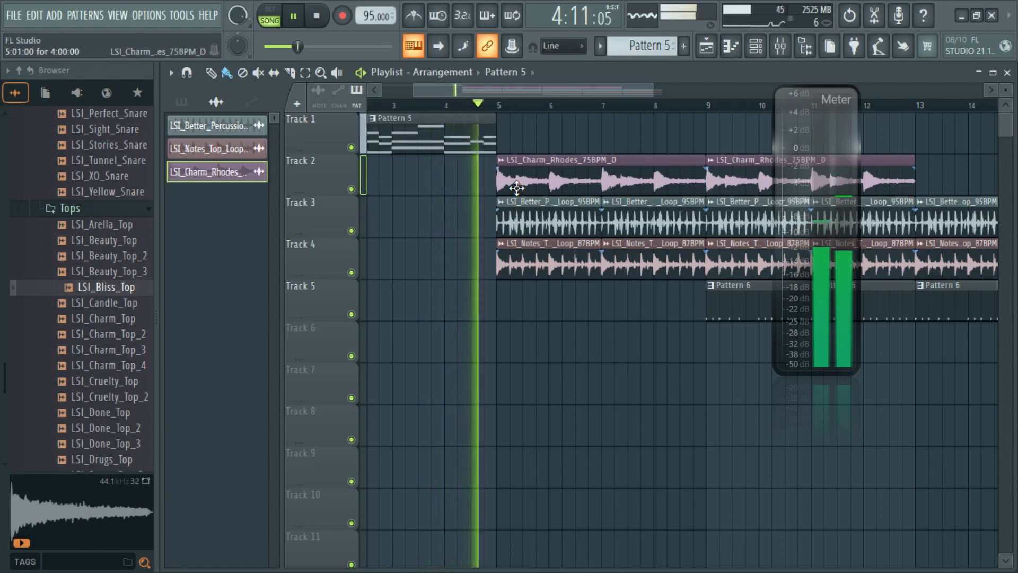
scroll(509, 183, down, 4)
key(space)
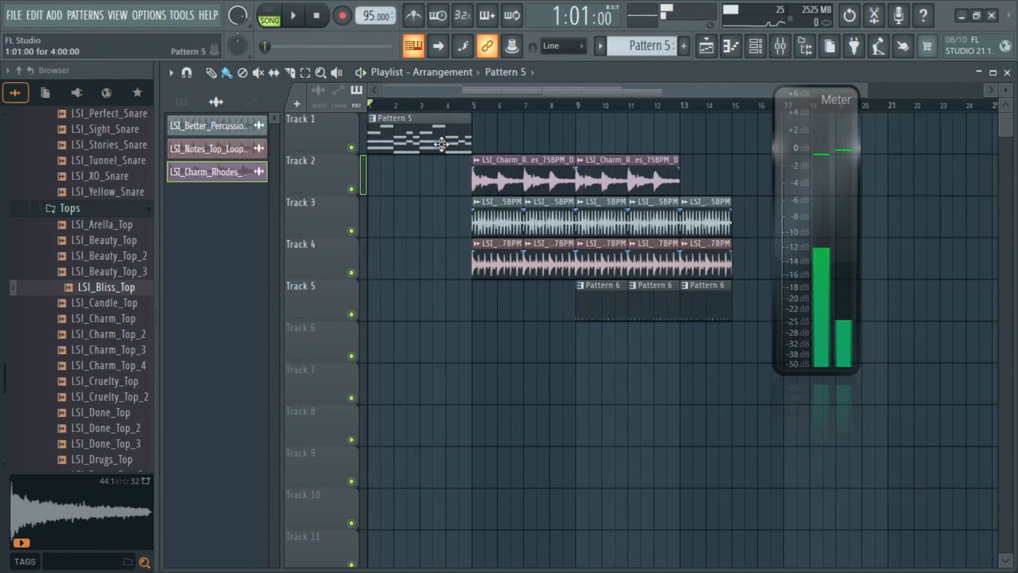
Add Pattern 5 clips on Track 1 at bars 5 and 9
click(461, 140)
click(483, 142)
click(583, 137)
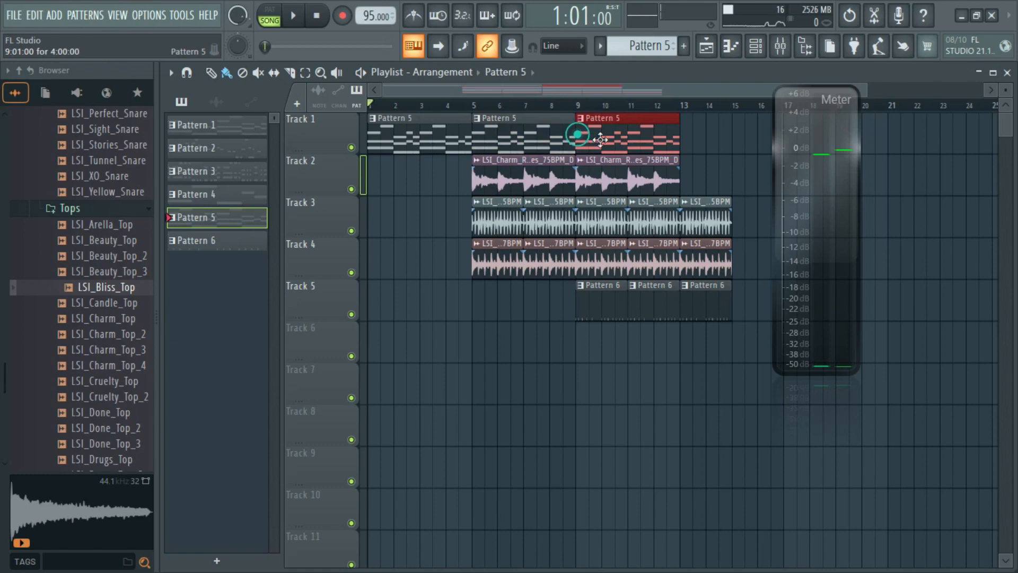
Play the arrangement from the middle of bar 4 to hear the chords enter with the loops
key(space)
click(457, 100)
scroll(487, 212, up, 1)
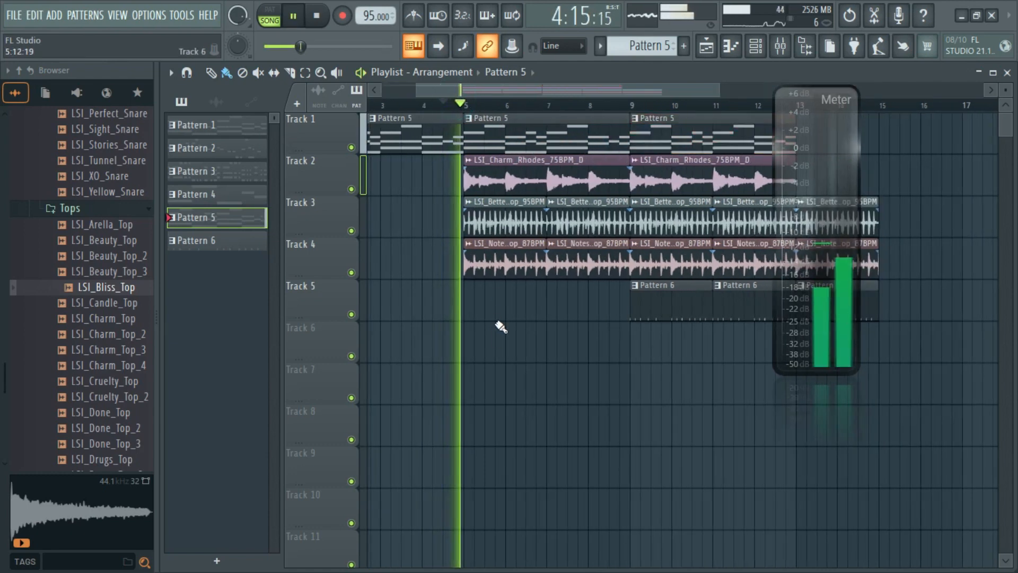
scroll(495, 302, up, 2)
key(space)
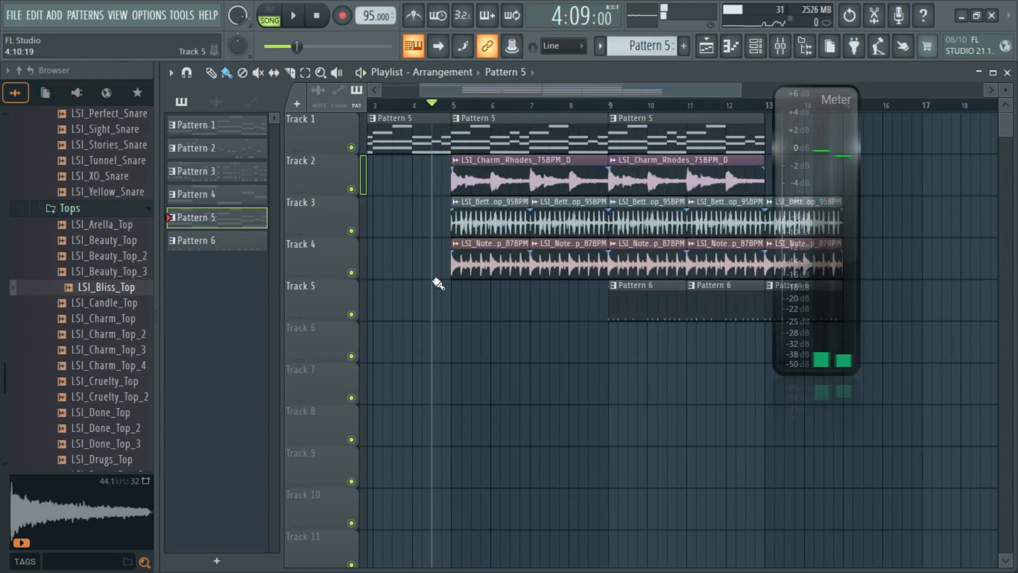
Add the LSM_Bella_Rhodes_C_2 sample to Track 5, reversed, and position the clip to end at bar 5
scroll(55, 342, down, 20)
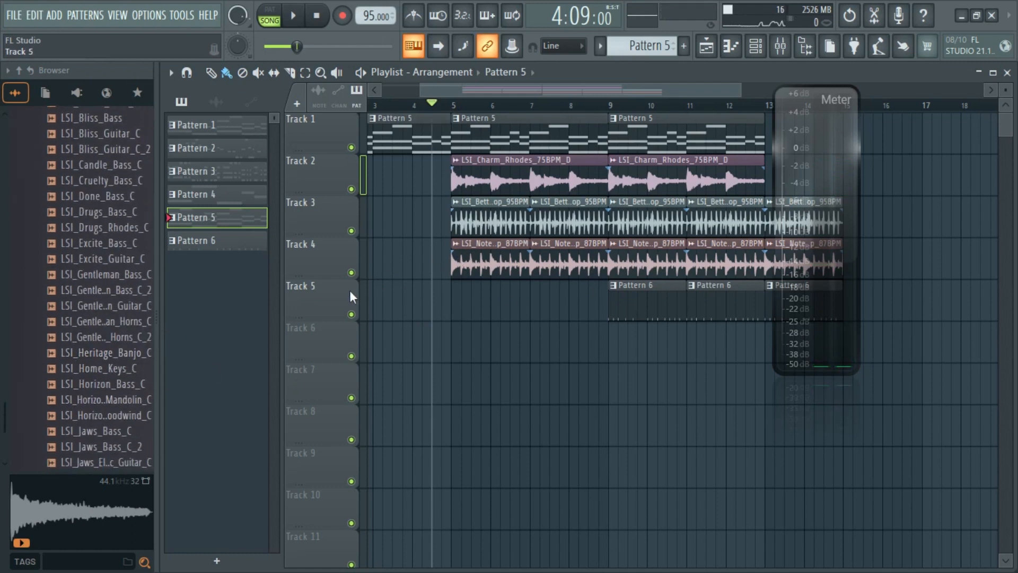
scroll(455, 282, up, 5)
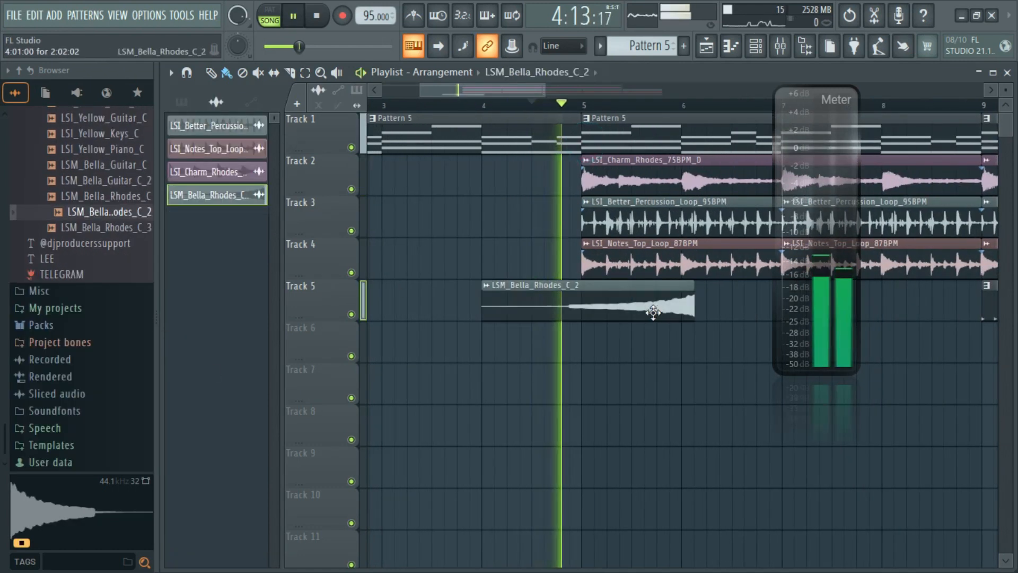
drag(652, 313, 544, 316)
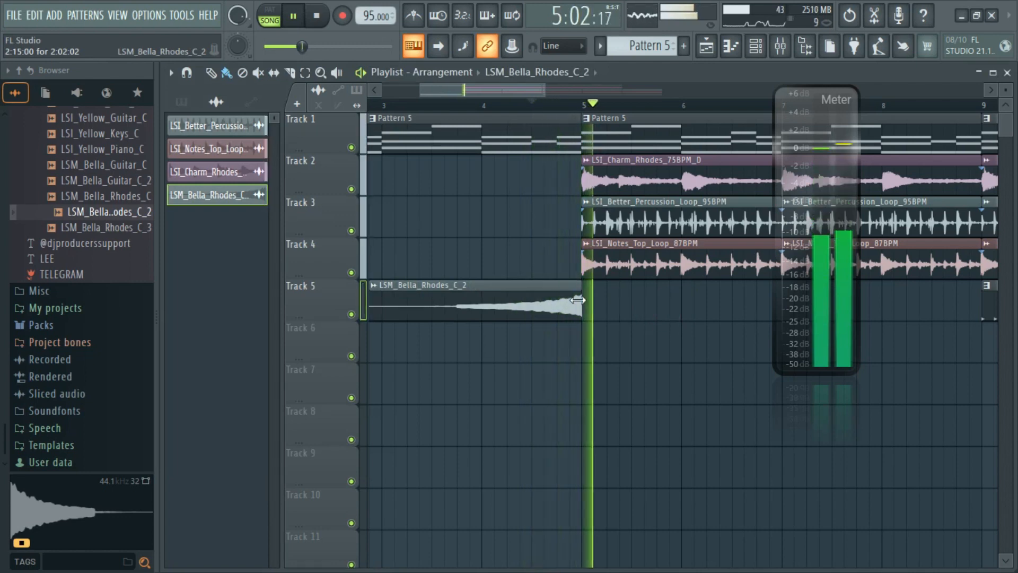
key(space)
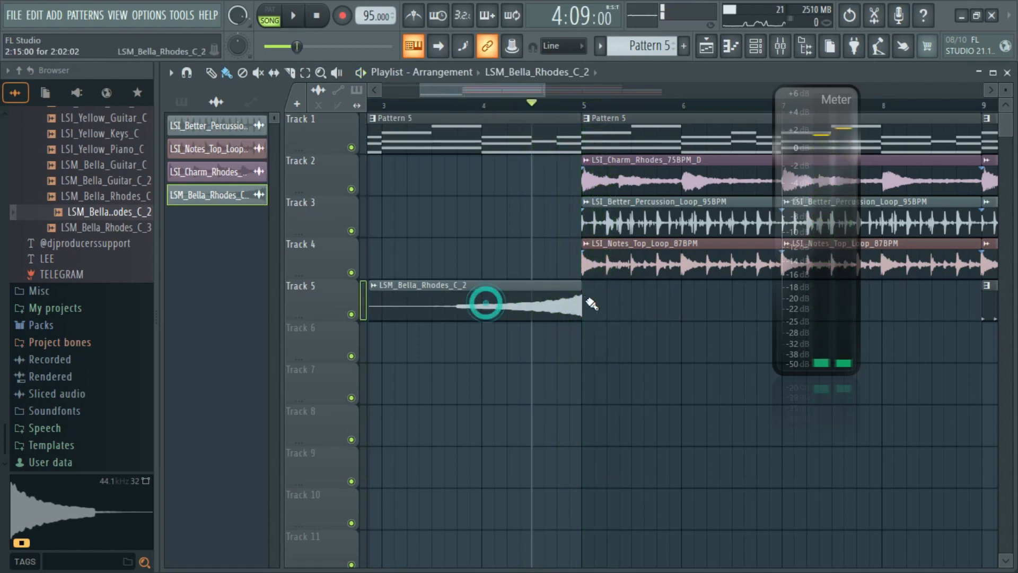
Add a second LSM_Bella_Rhodes_C_2 clip on Track 5 at bar 5 and try turning its Reverse effect off
drag(71, 239, 647, 310)
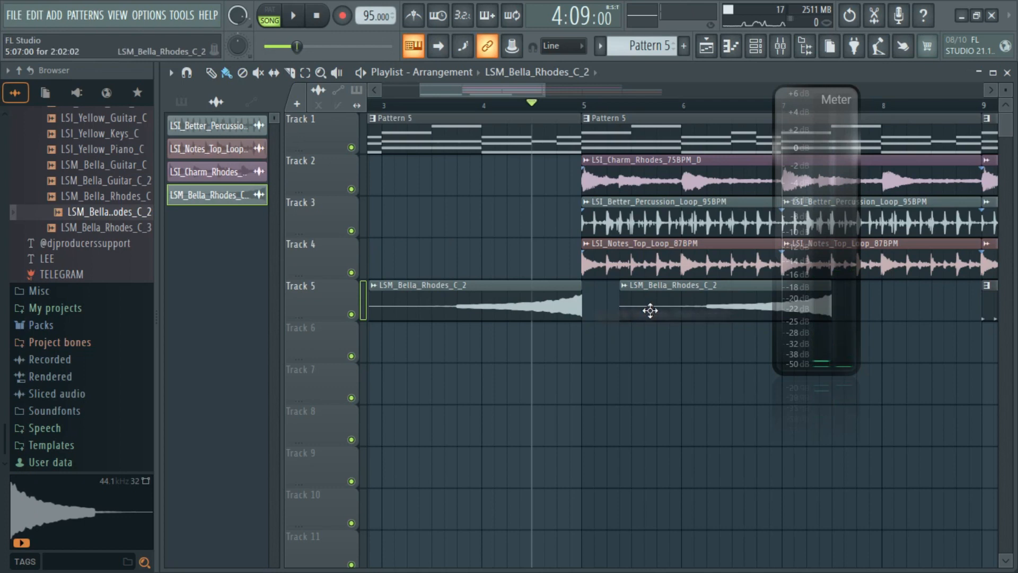
double_click(631, 318)
click(393, 314)
click(393, 314)
click(580, 140)
Make the second LSM_Bella_Rhodes_C_2 clip unique and turn off its Reverse effect
click(587, 285)
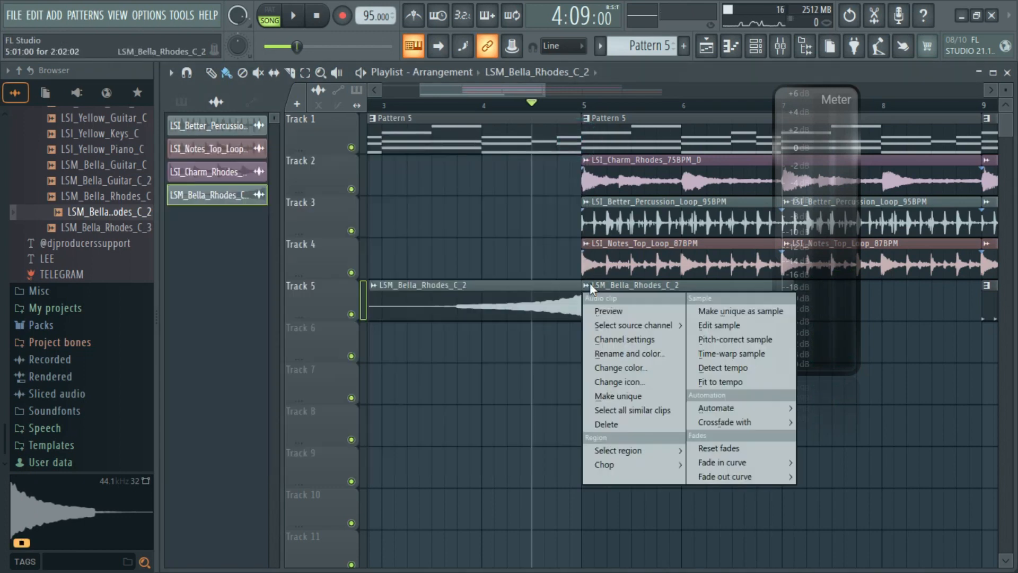
click(625, 400)
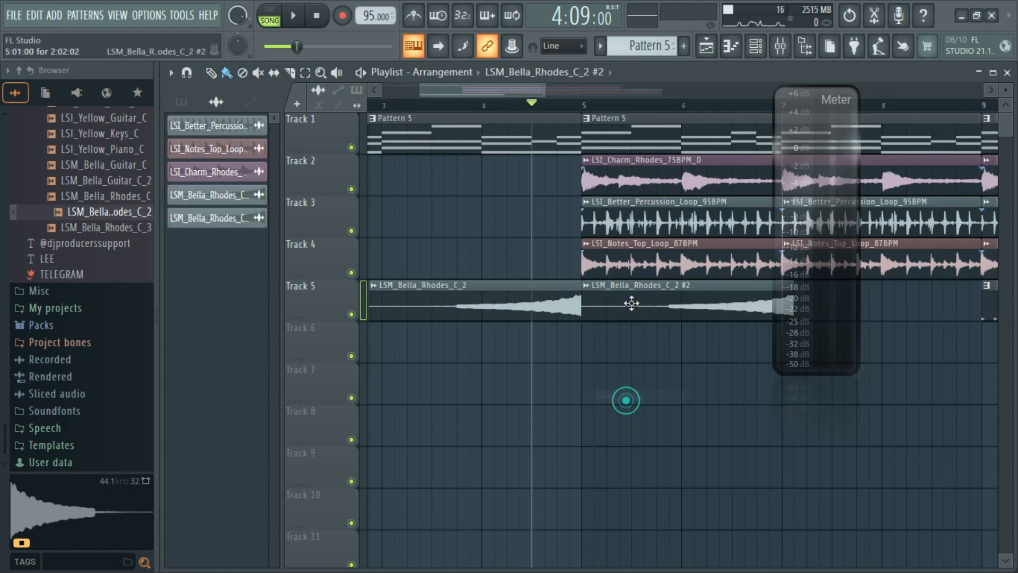
double_click(629, 302)
click(598, 159)
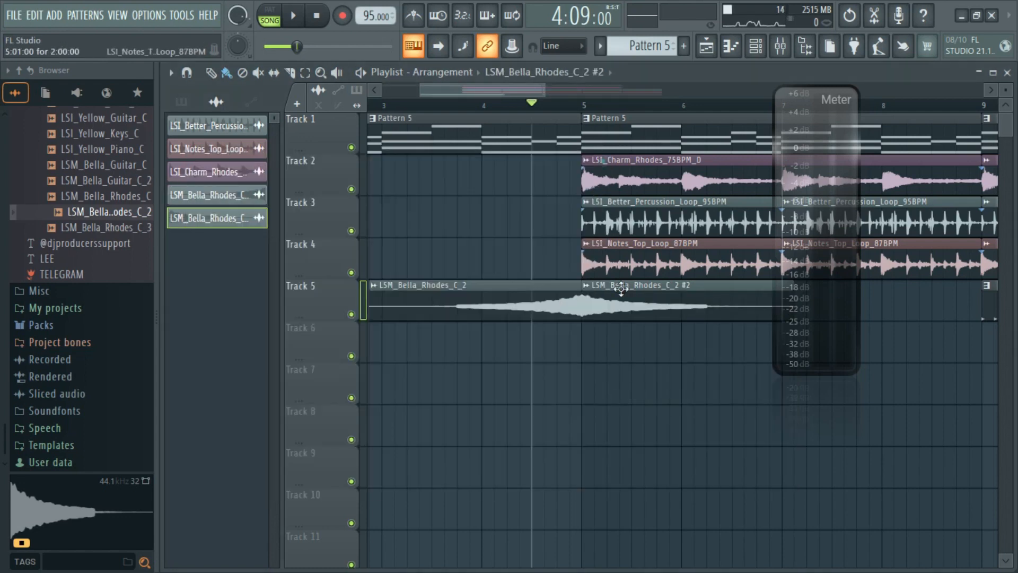
Set the reversed LSM_Bella_Rhodes_C_2 clip's channel volume to 38% and audition the transition into bar 5
key(space)
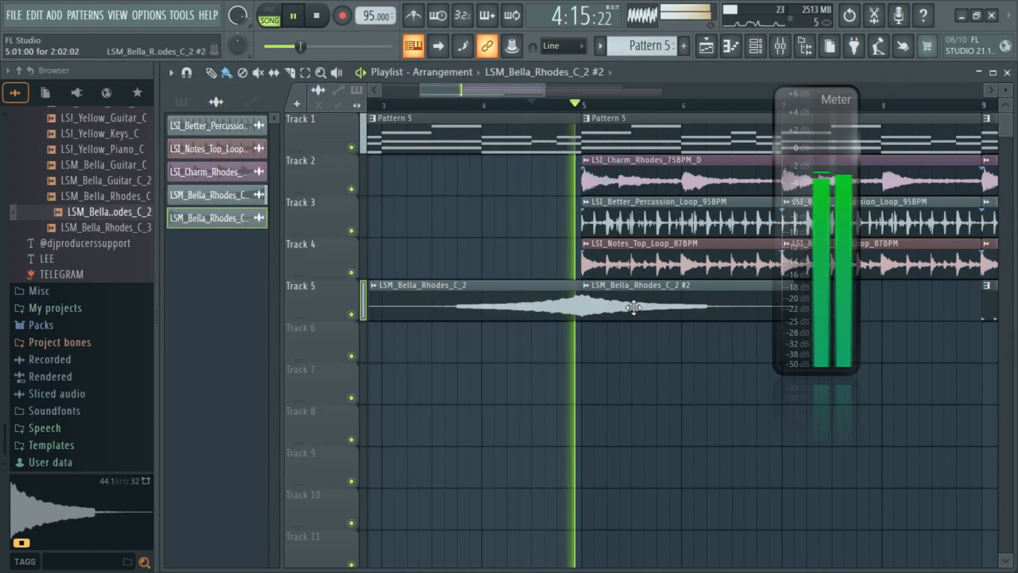
key(space)
double_click(554, 304)
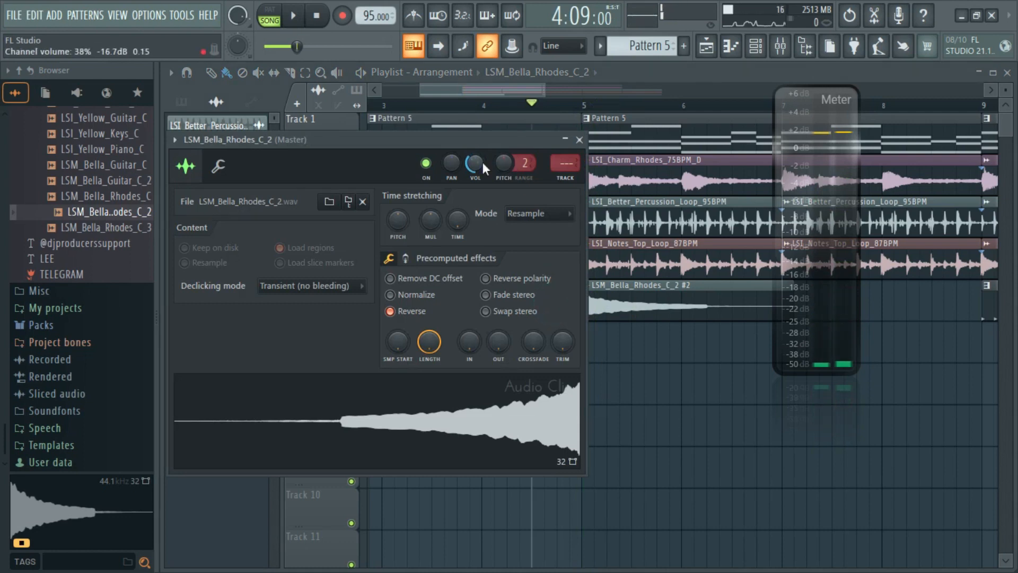
key(space)
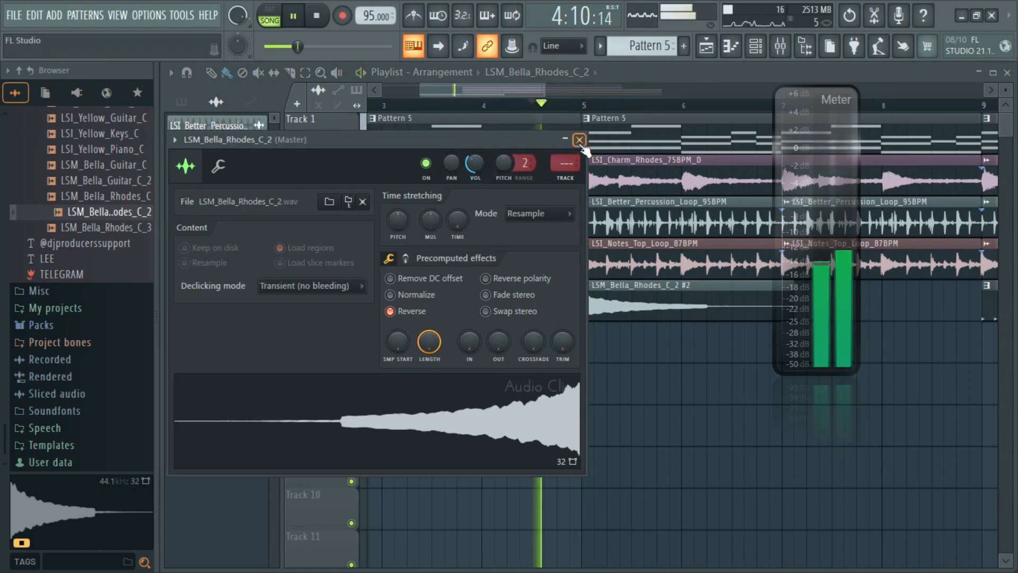
click(580, 139)
key(space)
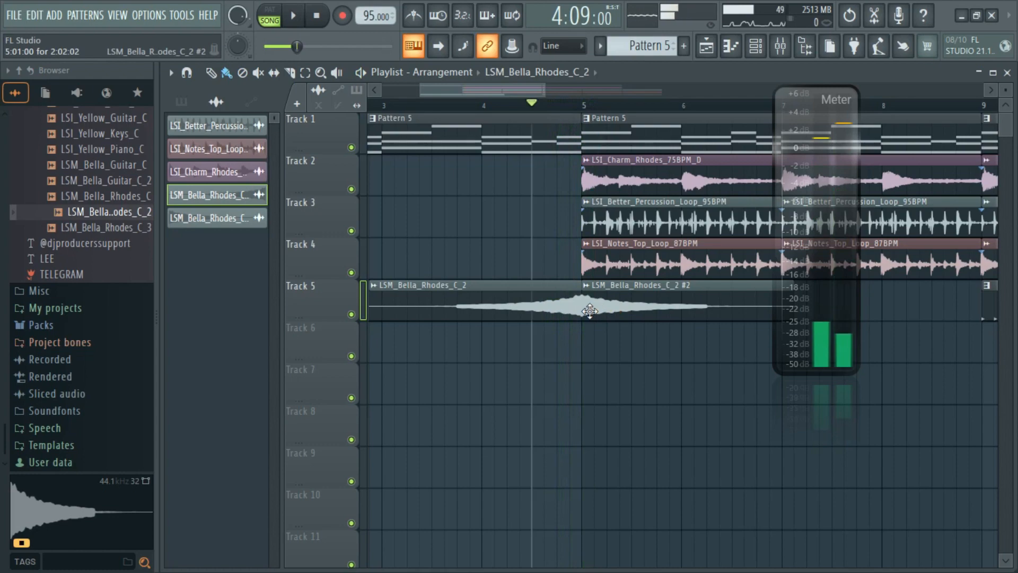
Check the channel settings of LSM_Bella_Rhodes_C_2 #2 and play the transition from bar 4 into bar 6
double_click(614, 305)
click(599, 159)
key(space)
scroll(546, 379, down, 2)
scroll(505, 357, down, 3)
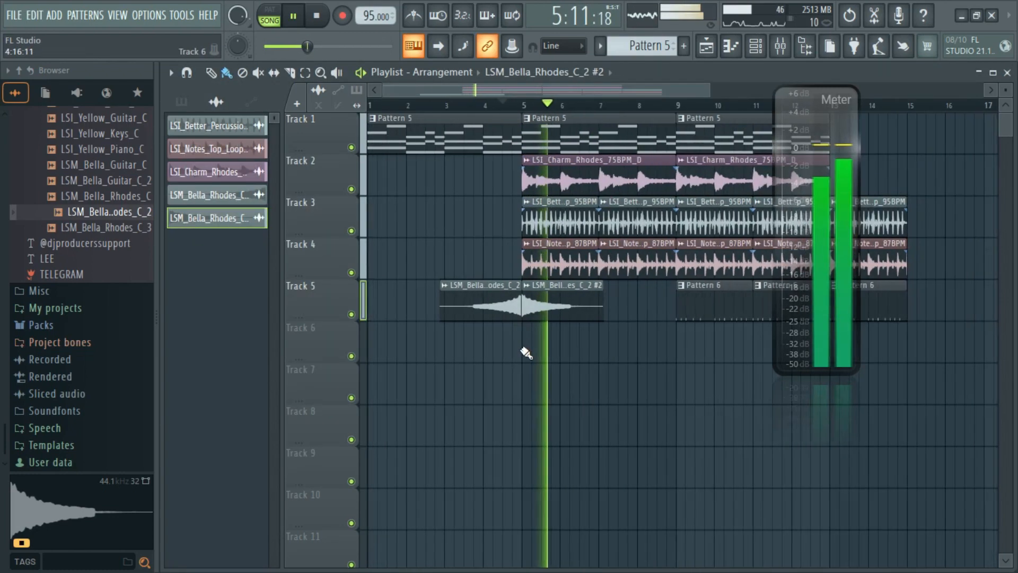
scroll(513, 318, up, 3)
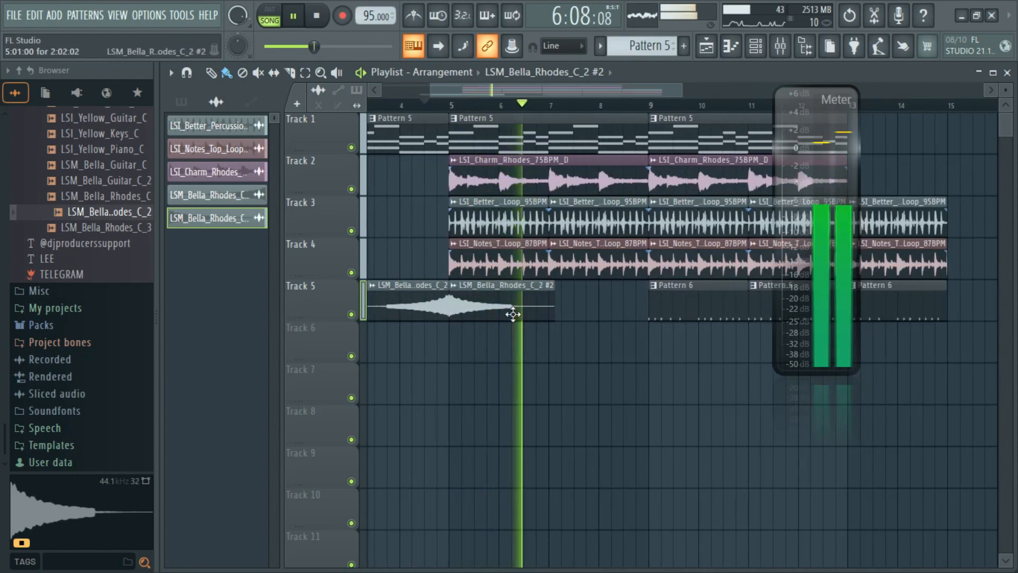
scroll(582, 333, down, 2)
key(space)
Open the channel rack and filter it to the Bass group
key(F6)
click(333, 159)
click(329, 208)
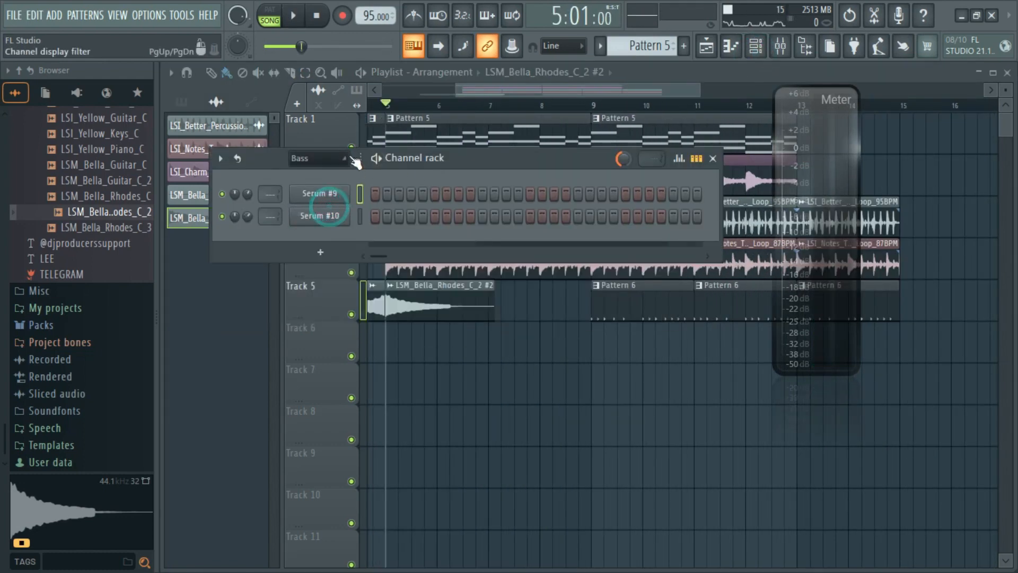
Audition the arrangement from bar 8 into bar 9, where the Pattern 4 bass clip starts on Track 6
click(323, 158)
click(302, 222)
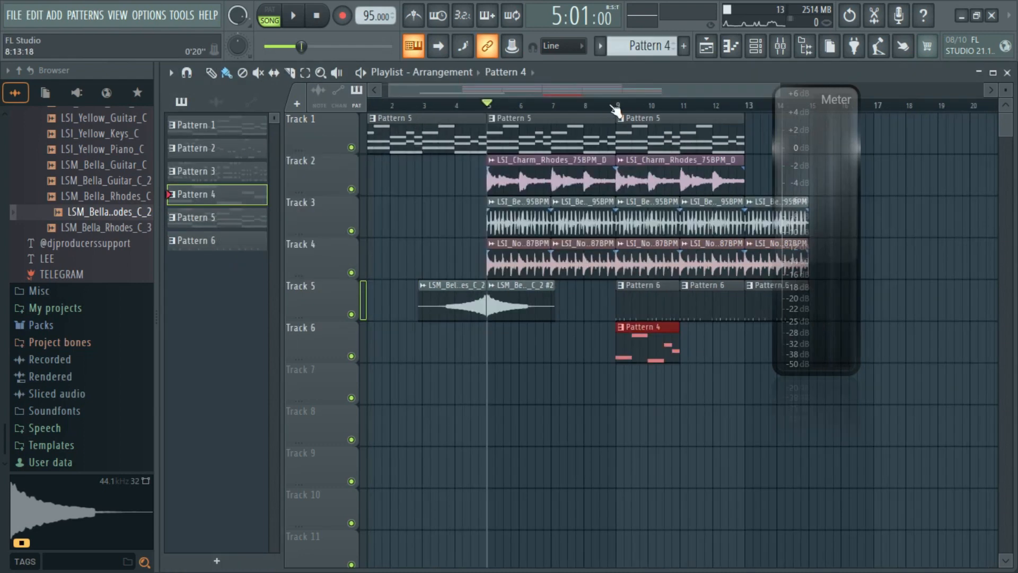
key(space)
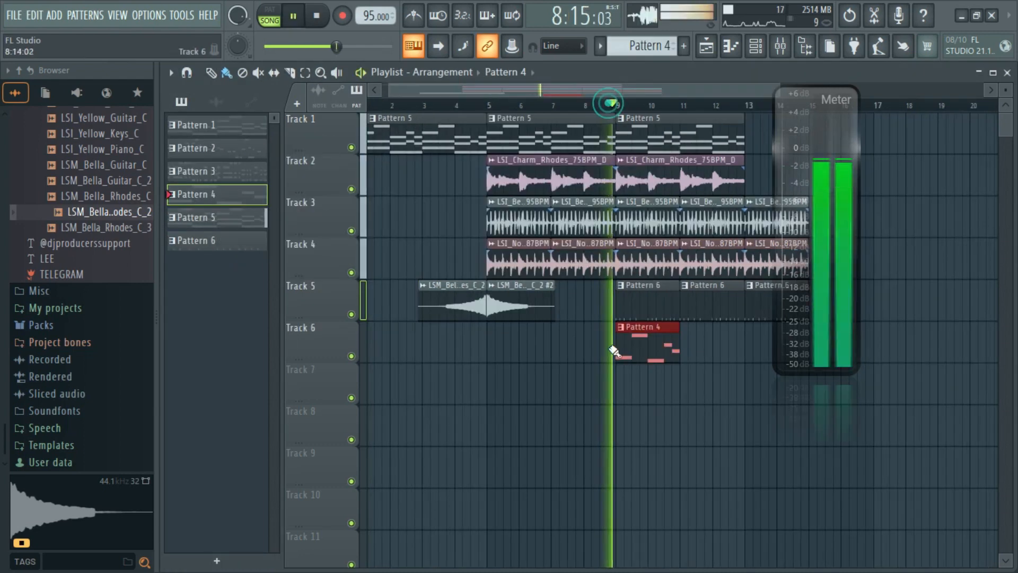
key(space)
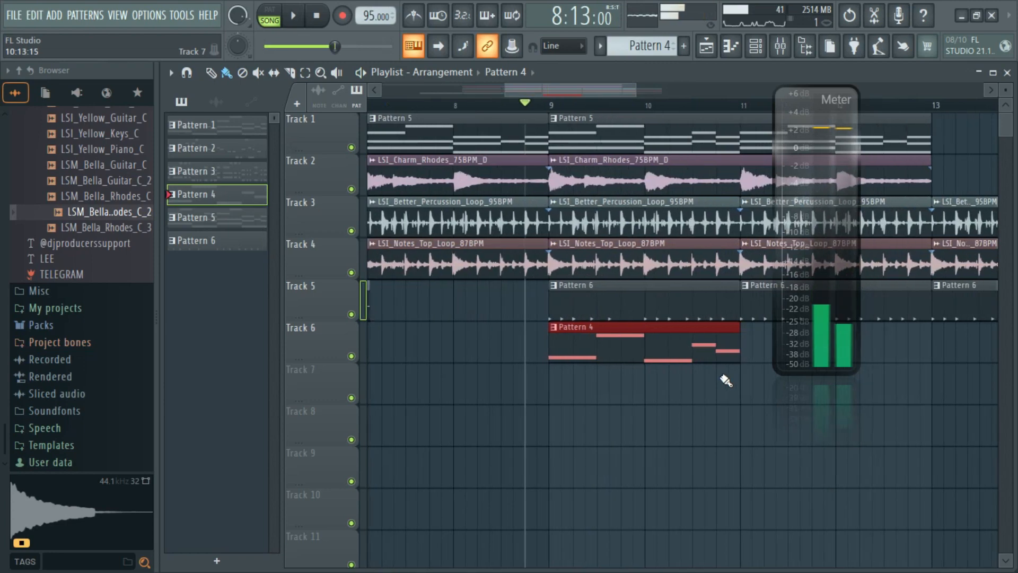
scroll(657, 311, down, 1)
scroll(683, 393, up, 2)
drag(581, 88, 588, 88)
scroll(636, 385, down, 3)
scroll(641, 393, up, 2)
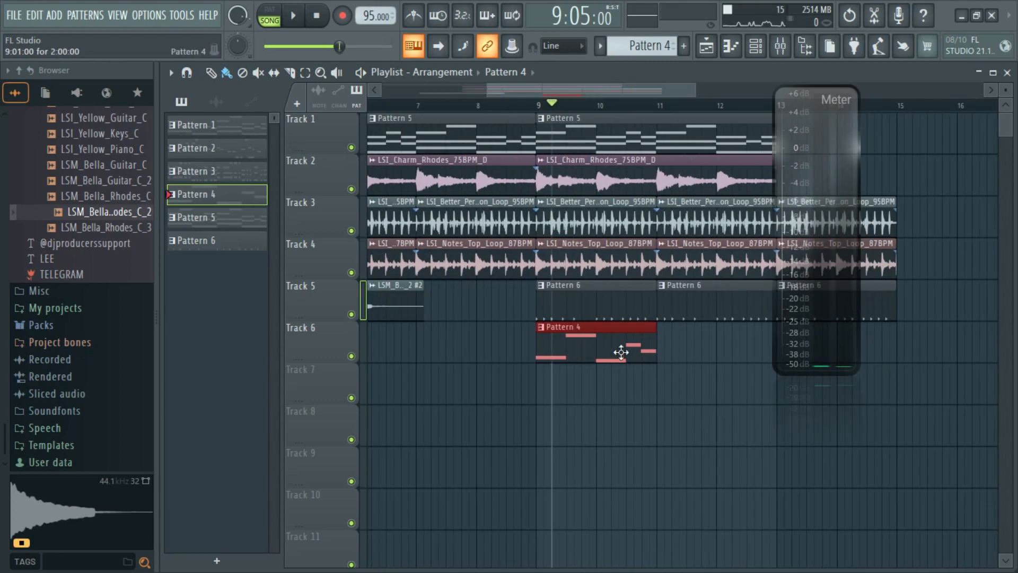
Place two more Pattern 4 clips on Track 6, starting at bars 11 and 13
click(663, 343)
scroll(704, 411, down, 2)
scroll(703, 411, up, 2)
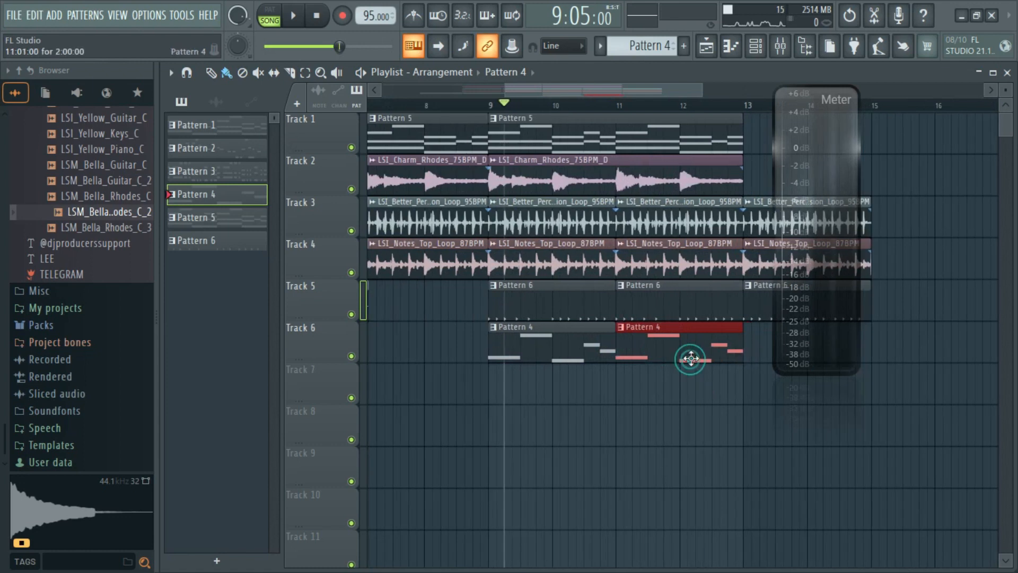
click(758, 347)
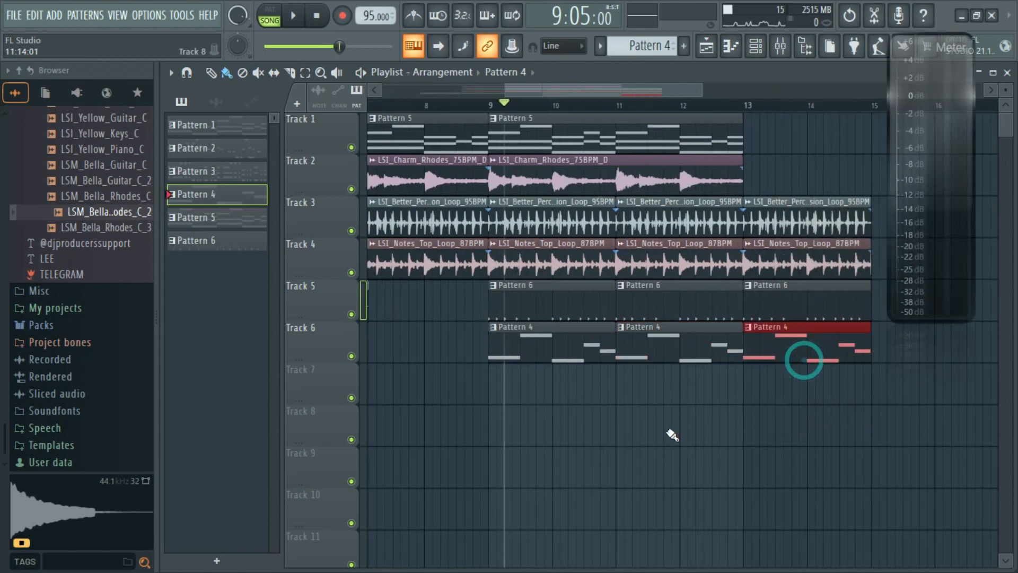
Route the LSI_Gentleman_Kick channel from Pattern 6 to mixer track Insert 12
scroll(665, 436, up, 3)
scroll(591, 437, down, 2)
scroll(591, 425, up, 1)
double_click(522, 299)
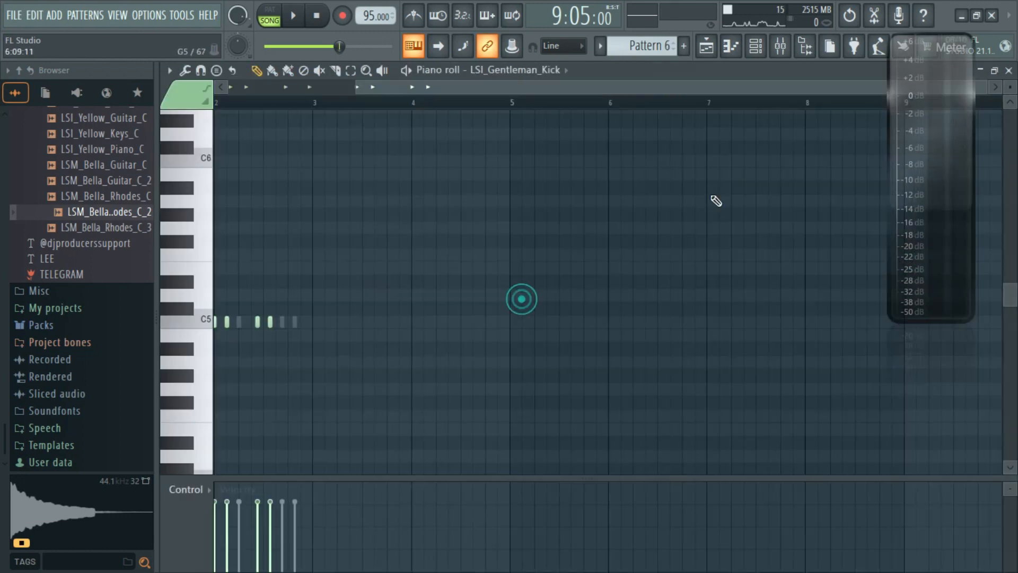
click(746, 53)
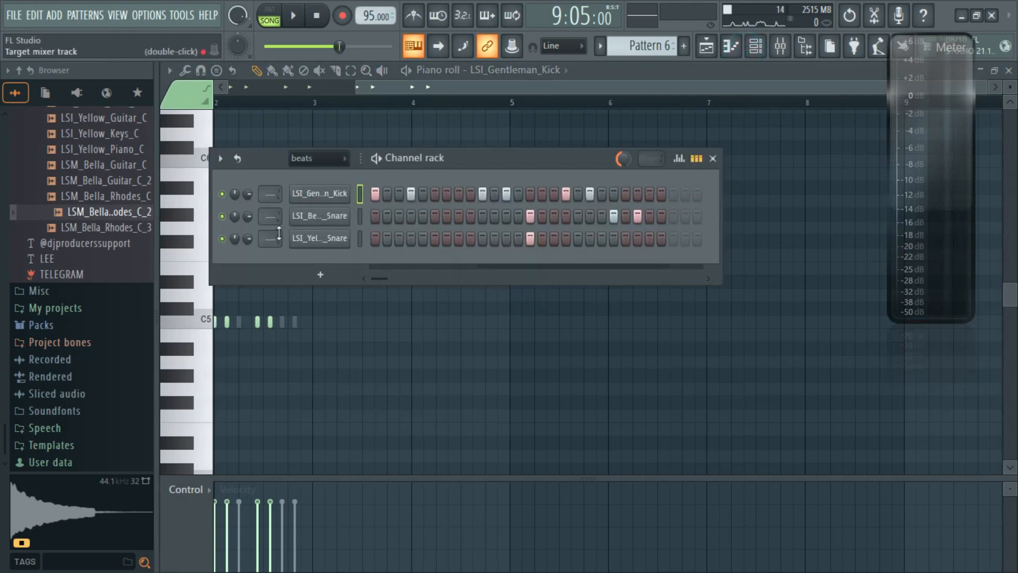
click(785, 51)
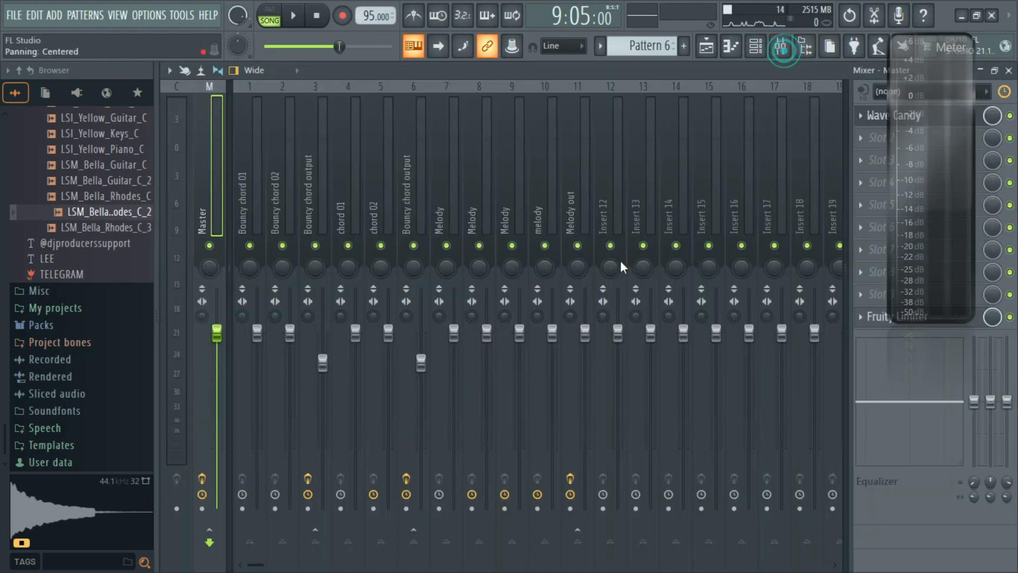
click(512, 221)
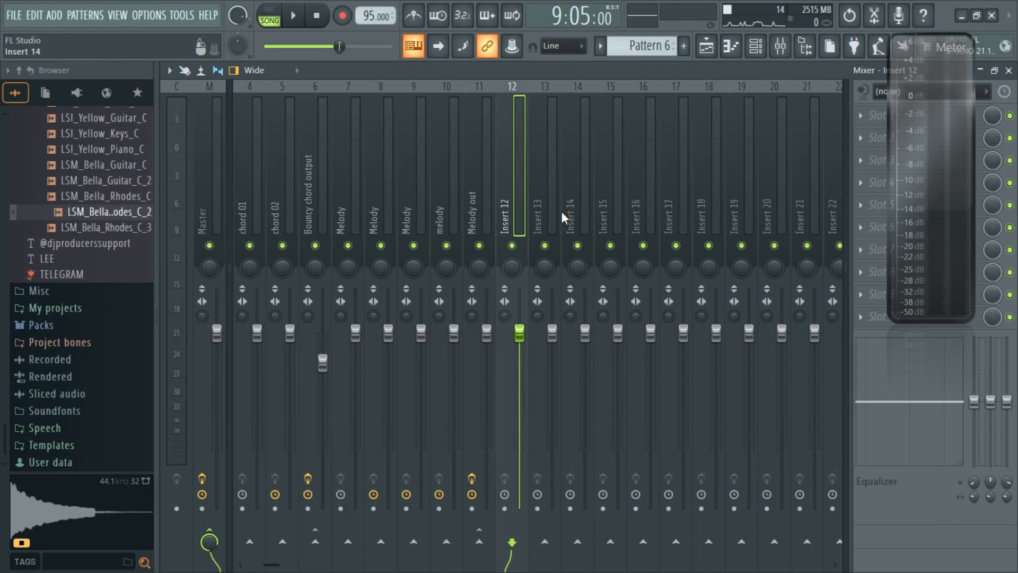
click(553, 212)
click(500, 209)
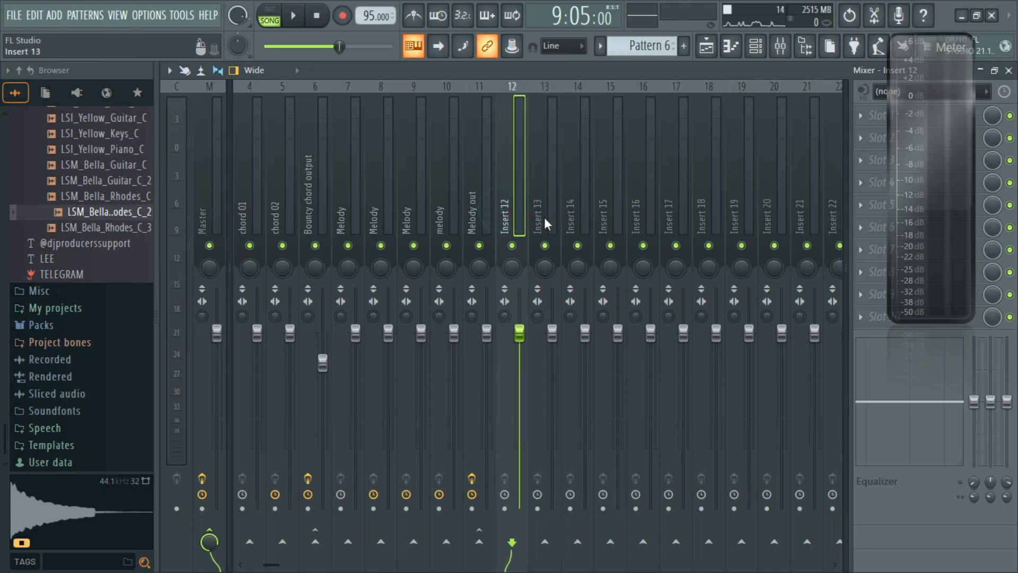
click(769, 53)
mouse_move(271, 195)
mouse_down()
mouse_move(271, 162)
mouse_move(270, 197)
mouse_up()
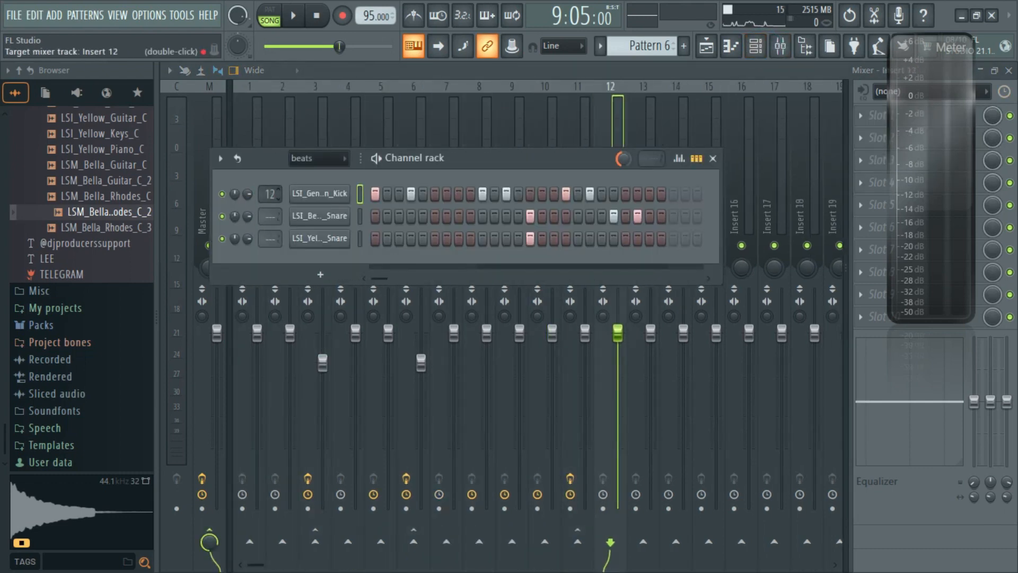
click(712, 159)
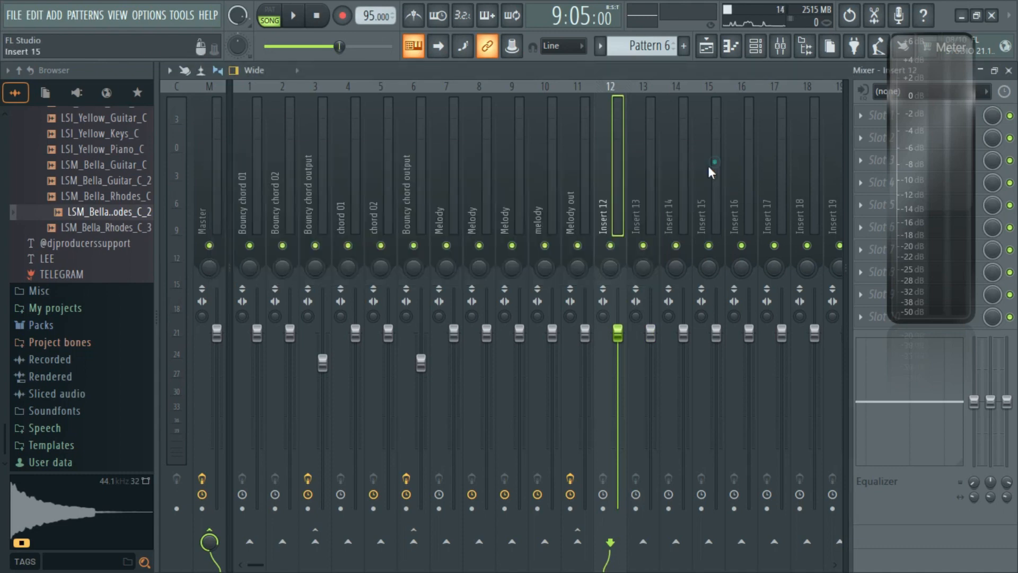
Rename mixer track Insert 13 as sidechain
right_click(642, 207)
click(686, 97)
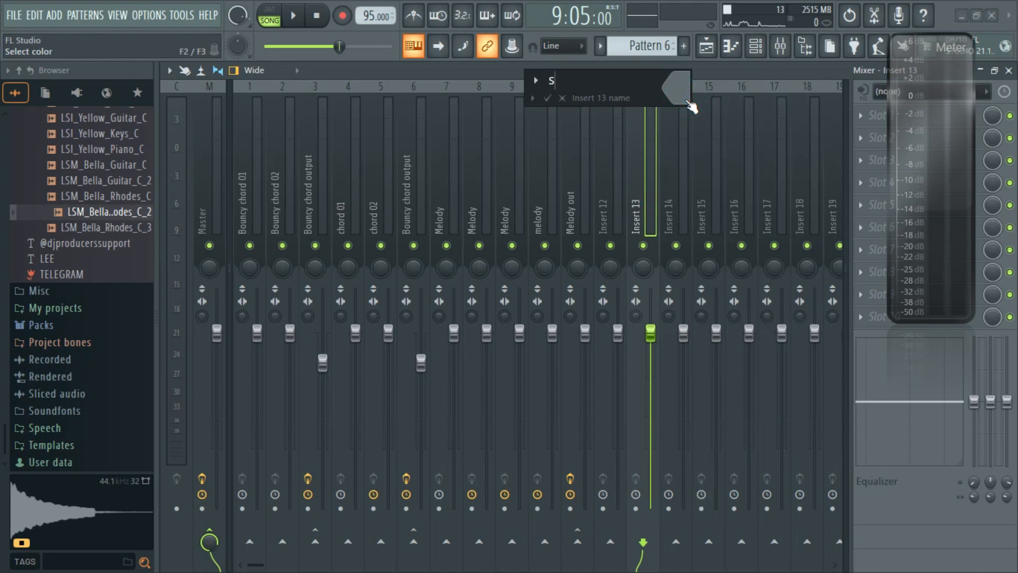
key(Return)
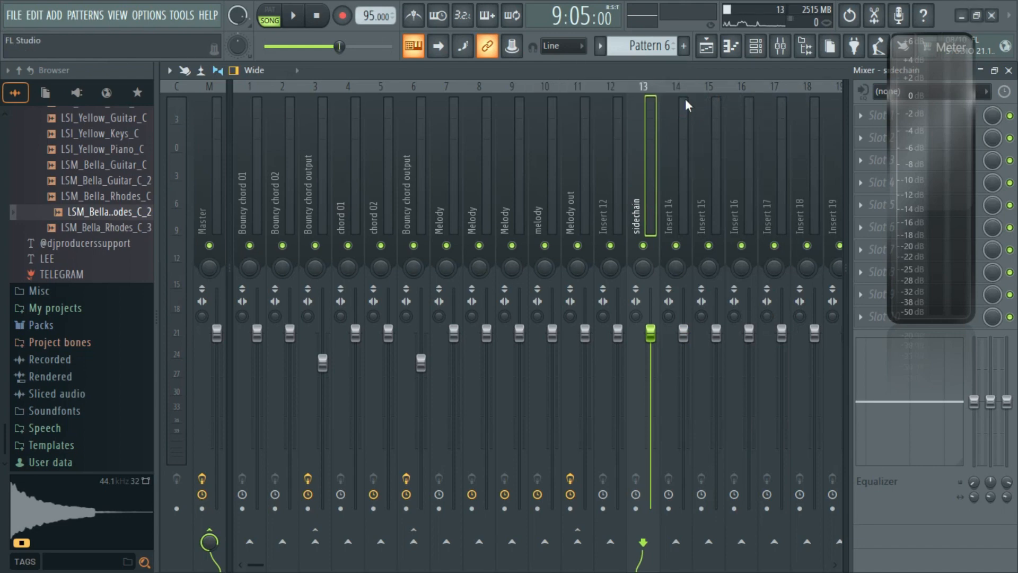
Route both Bass group channels, Serum #9 and Serum #10, to mixer track Insert 14
scroll(539, 230, down, 3)
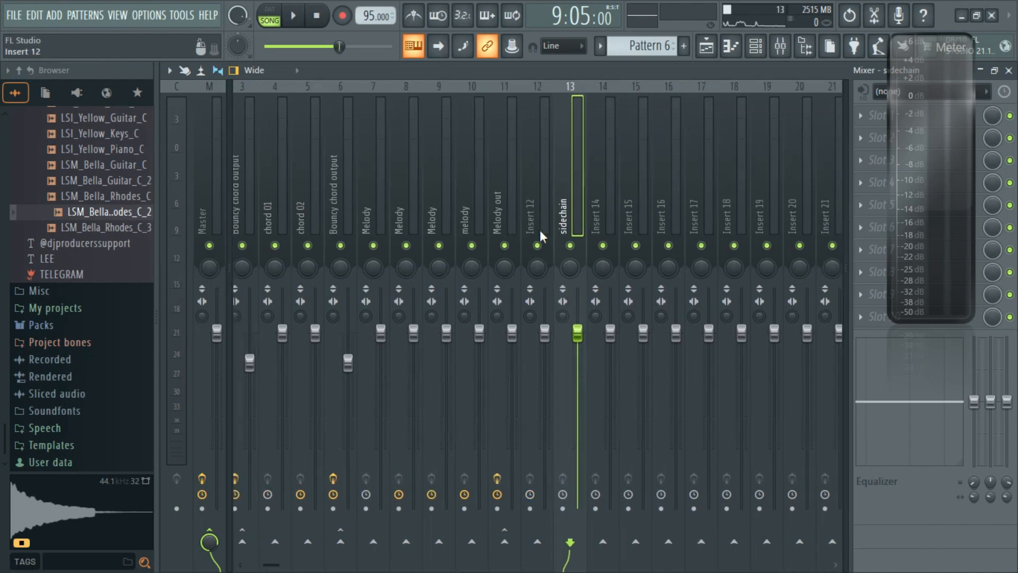
click(589, 196)
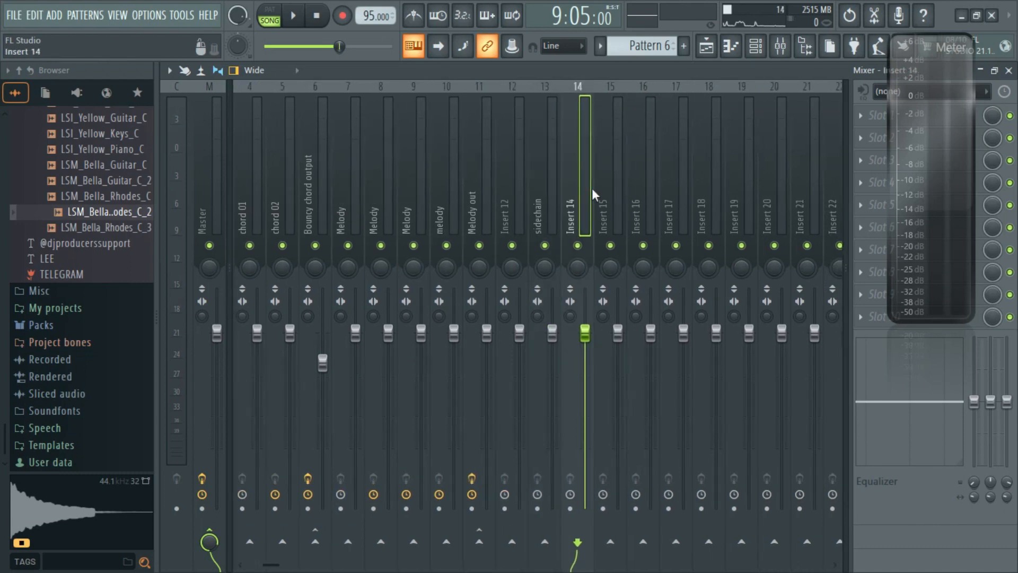
click(756, 46)
click(316, 155)
click(300, 208)
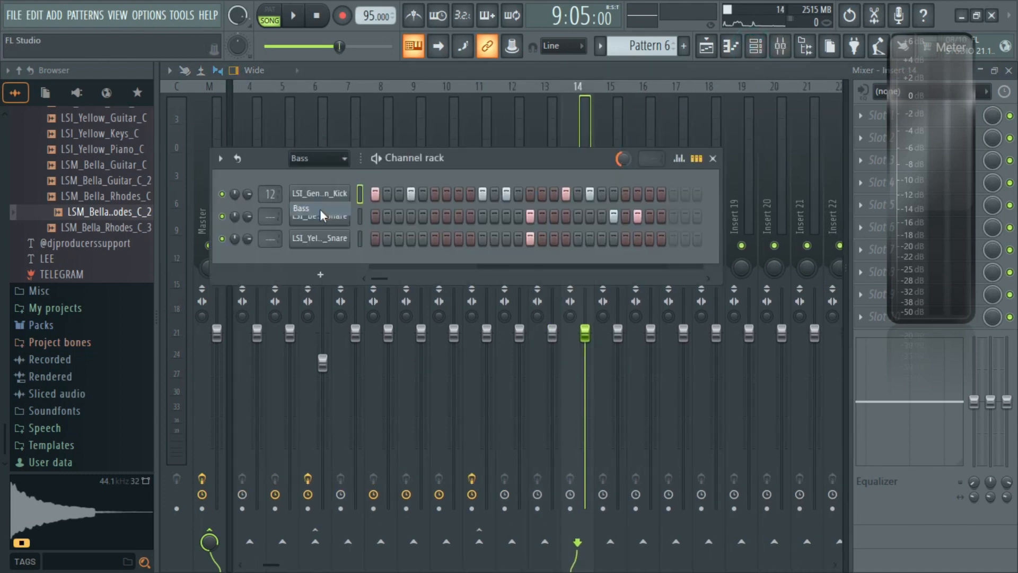
click(312, 197)
drag(271, 194, 270, 187)
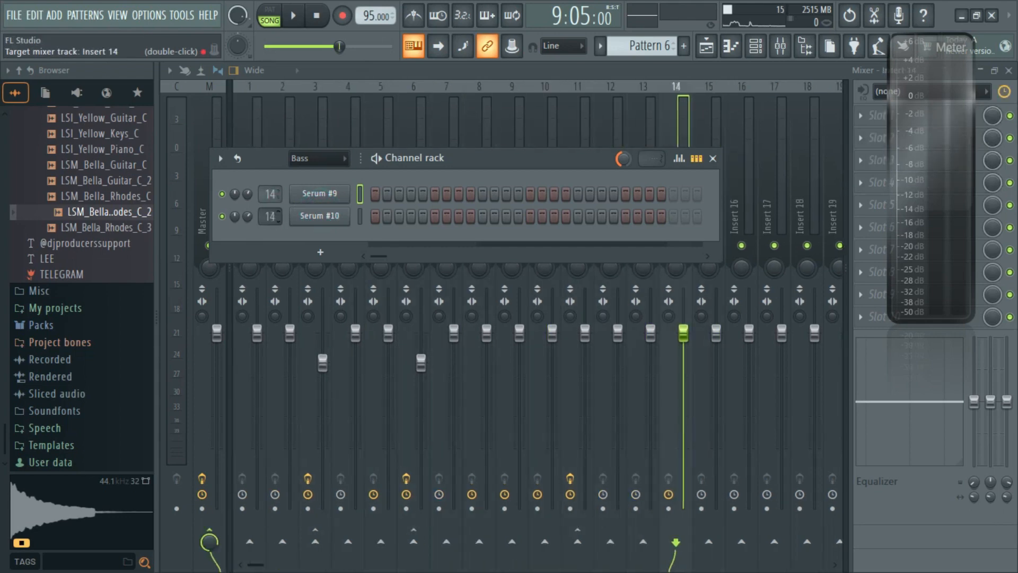
click(712, 159)
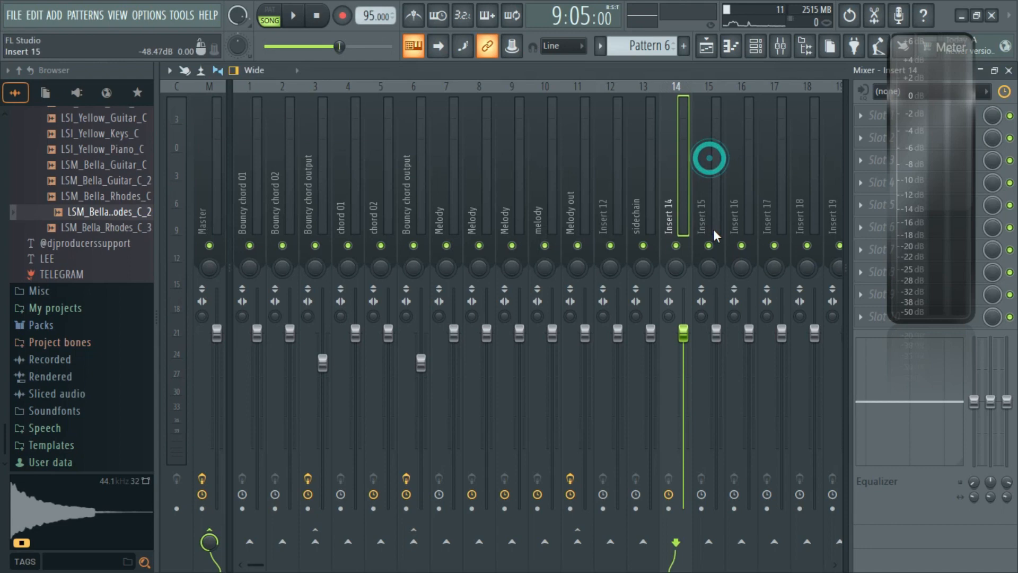
Move the floating Meter display off the mixer's effect slots and over the browser
click(615, 215)
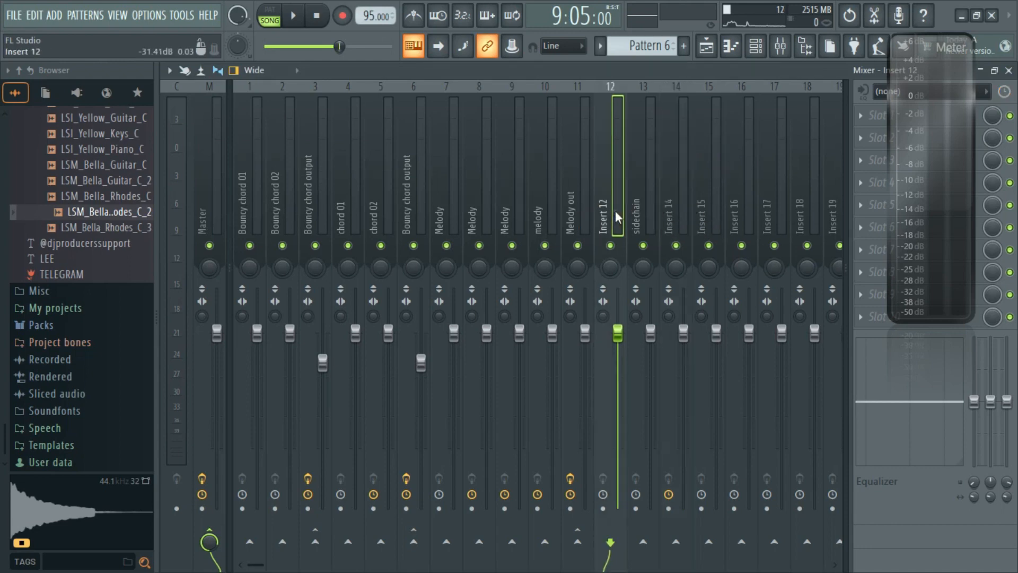
click(644, 207)
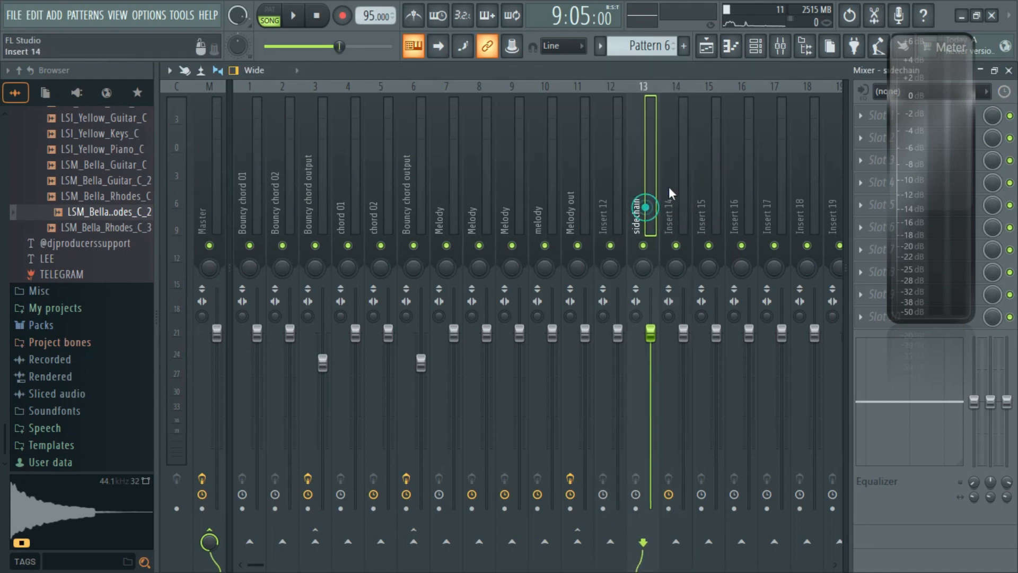
drag(942, 186, 119, 241)
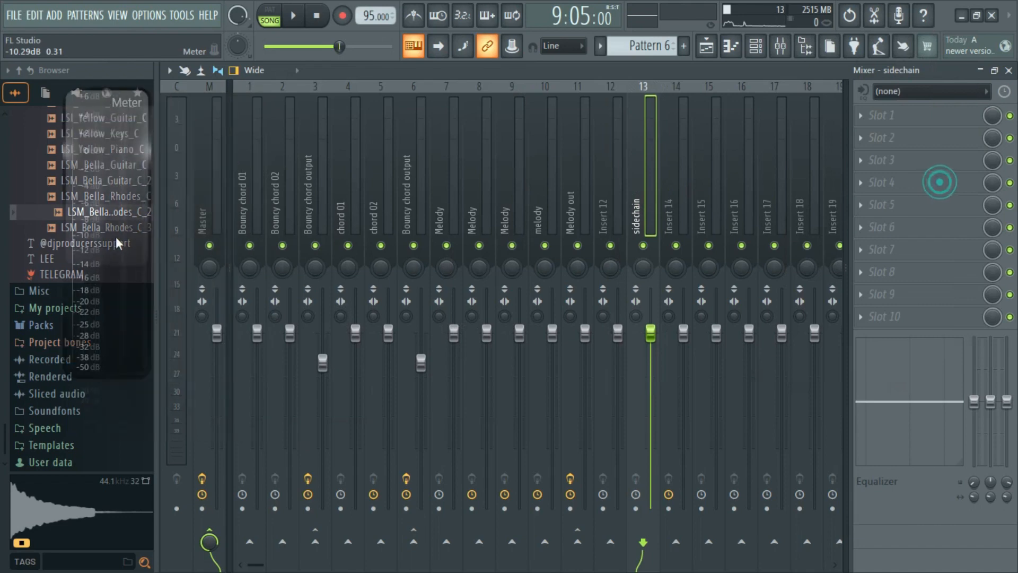
Send the bass track Insert 14 to the sidechain mixer track as a sidechain signal
click(690, 210)
click(645, 214)
click(679, 215)
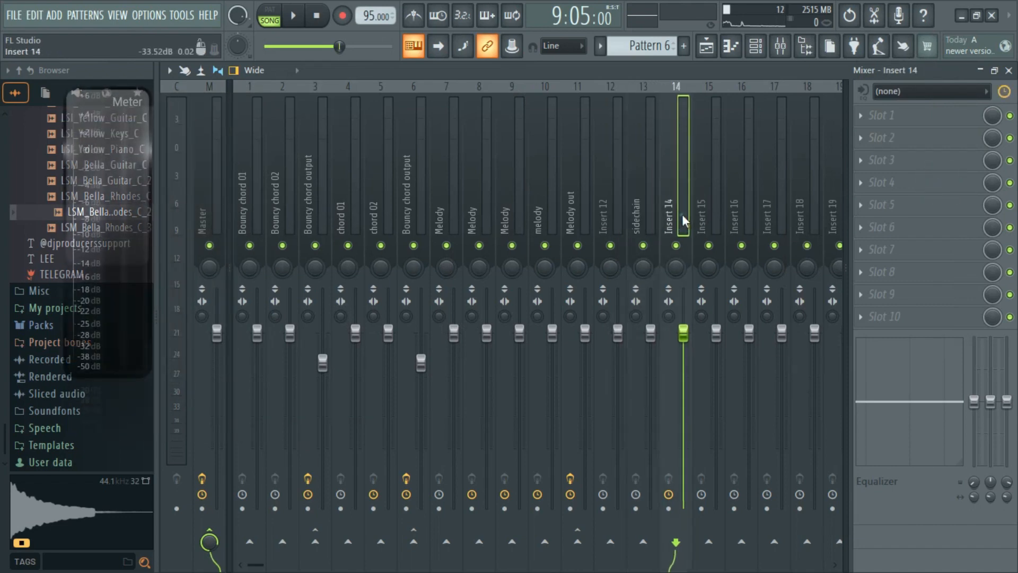
click(656, 216)
click(684, 204)
click(647, 212)
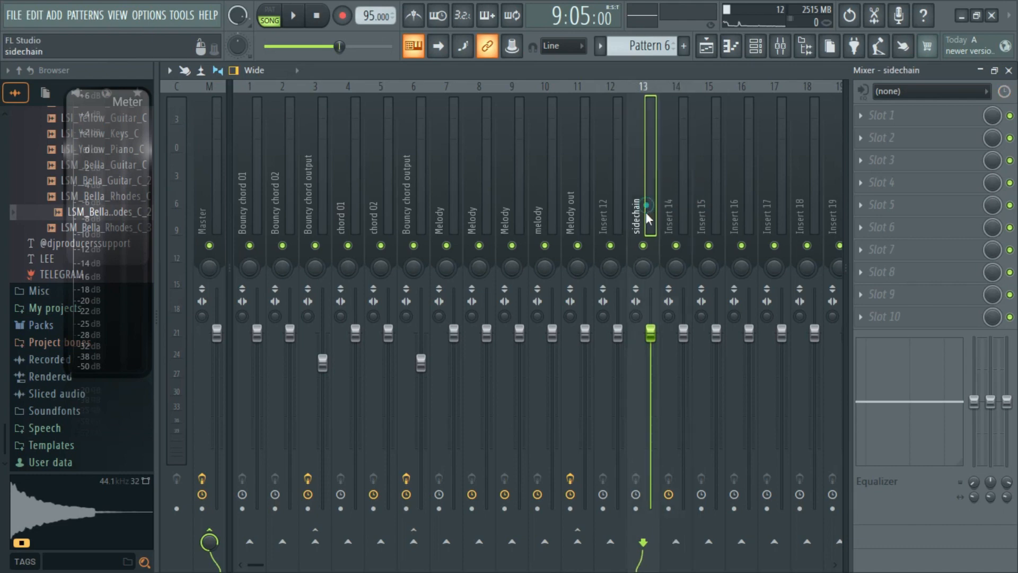
click(684, 225)
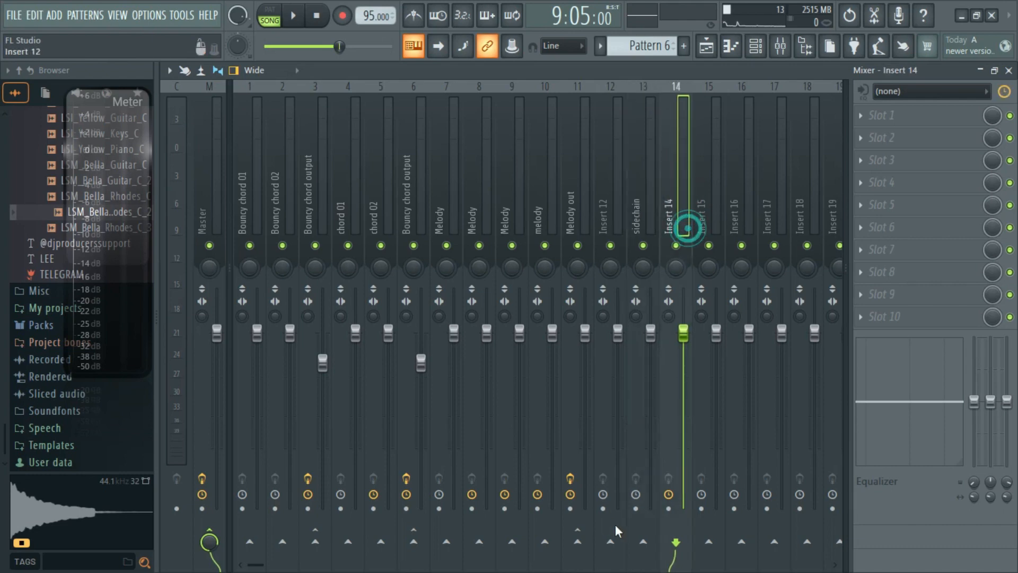
click(652, 200)
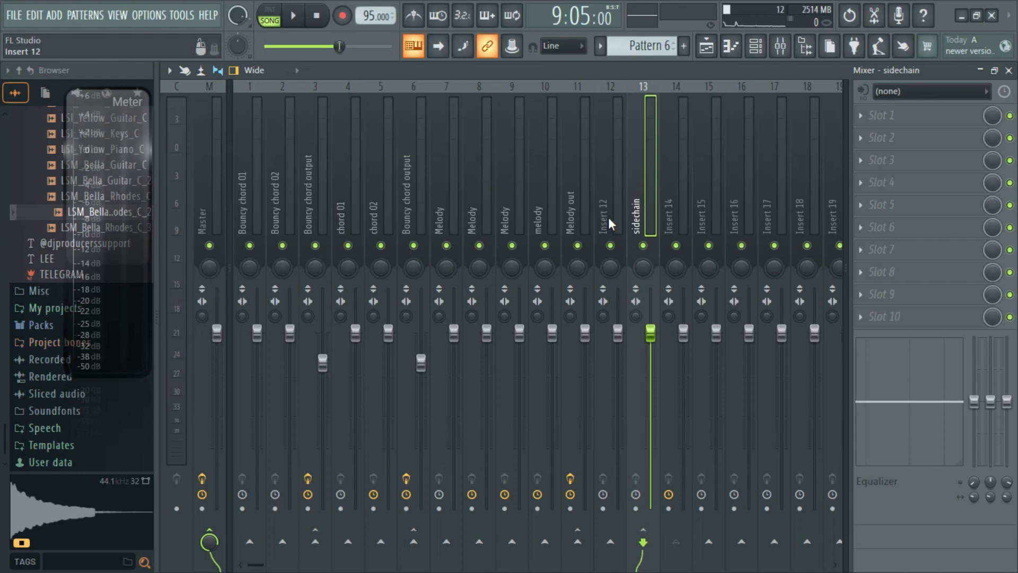
Send the kick track Insert 12 to the sidechain mixer track with Sidechain to this track
click(609, 217)
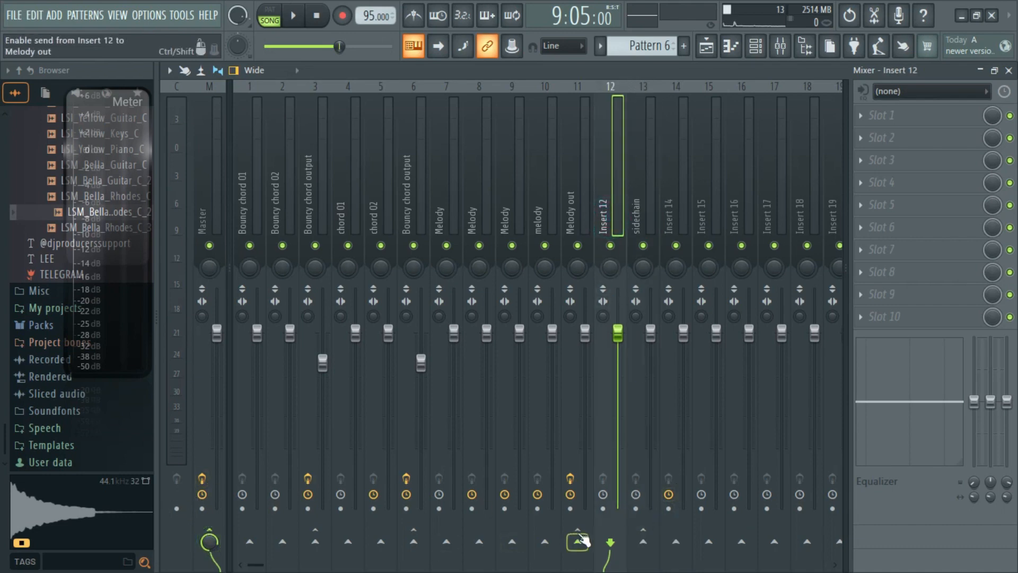
right_click(639, 540)
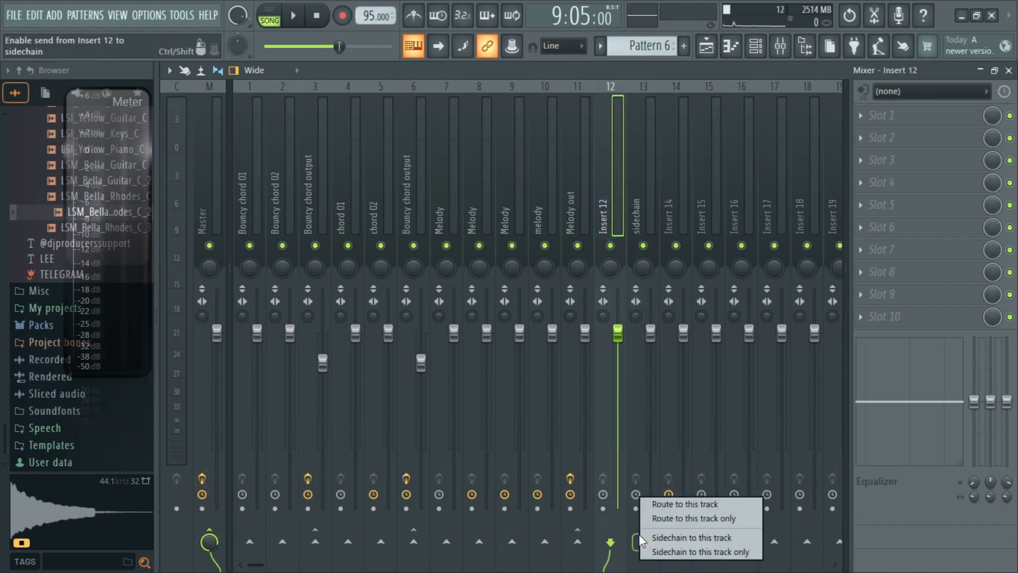
click(685, 540)
Load Fruity Limiter into effect slot 1 of the sidechain mixer track
click(651, 219)
click(902, 114)
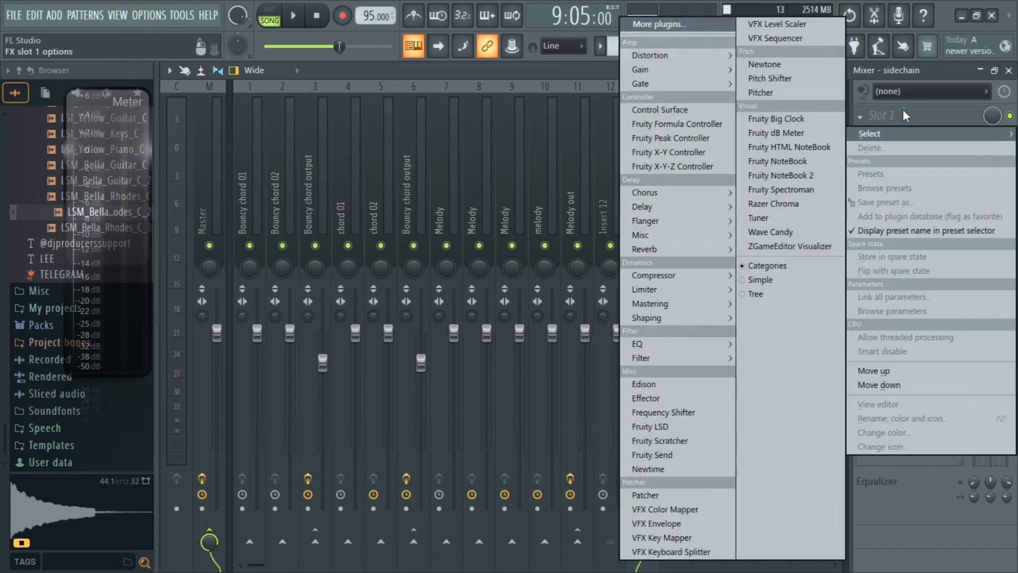
click(683, 295)
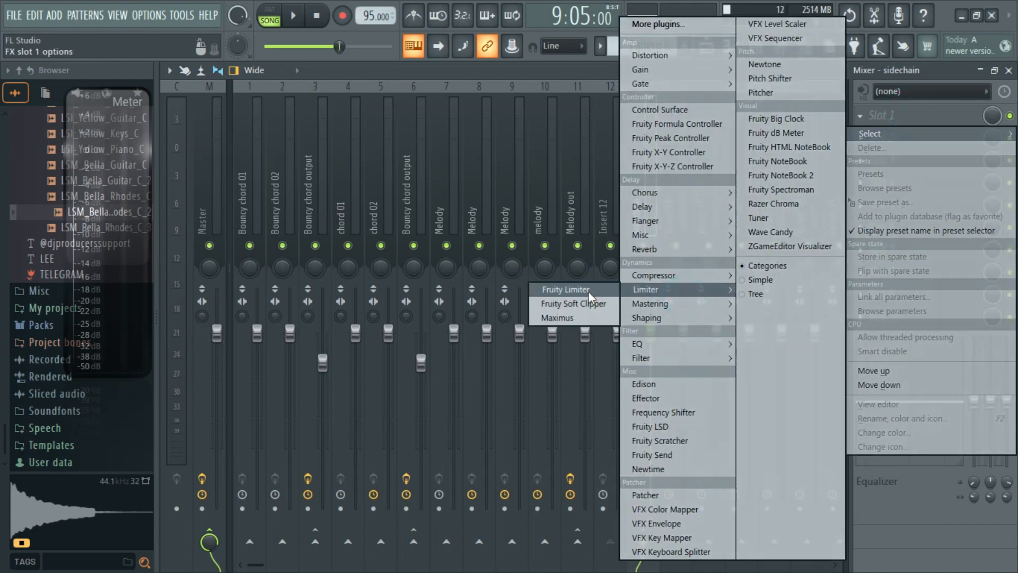
click(588, 290)
Switch Fruity Limiter to COMP mode and choose Insert 12 as its sidechain input
click(378, 440)
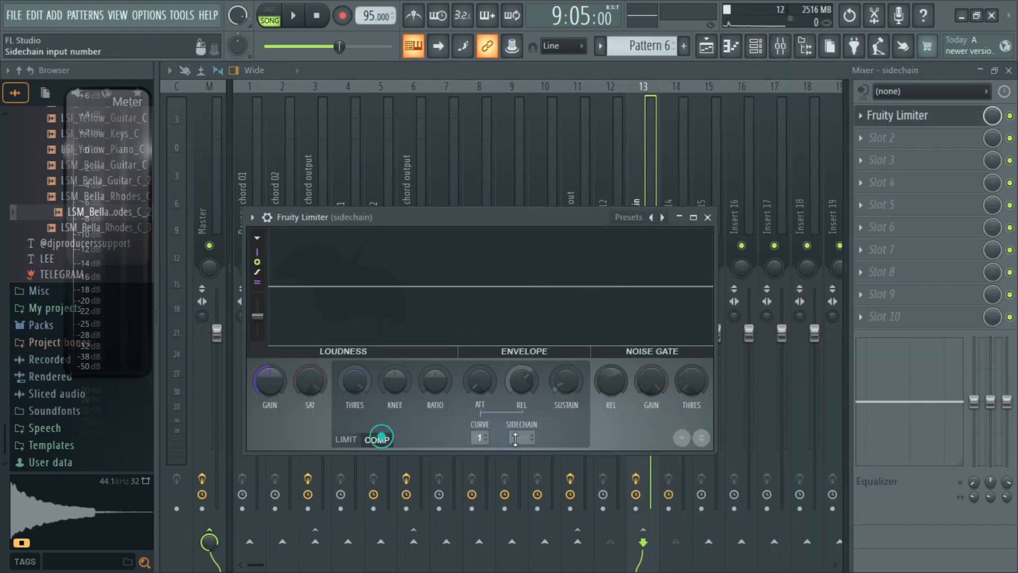
click(519, 439)
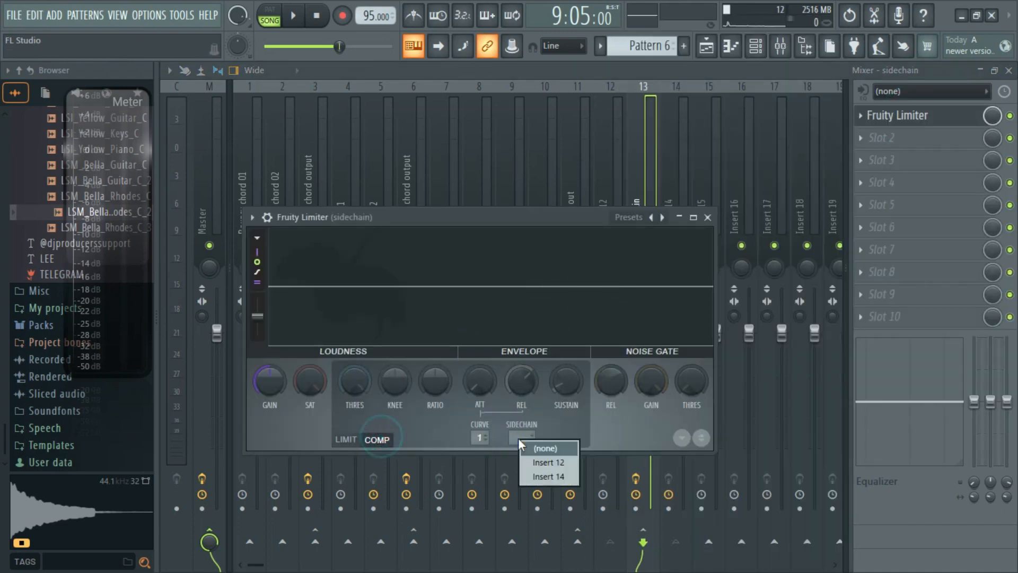
click(556, 466)
Set the sidechain compressor's ratio to about 4.4:1 and its threshold to about -16.7 dB
drag(346, 380, 346, 409)
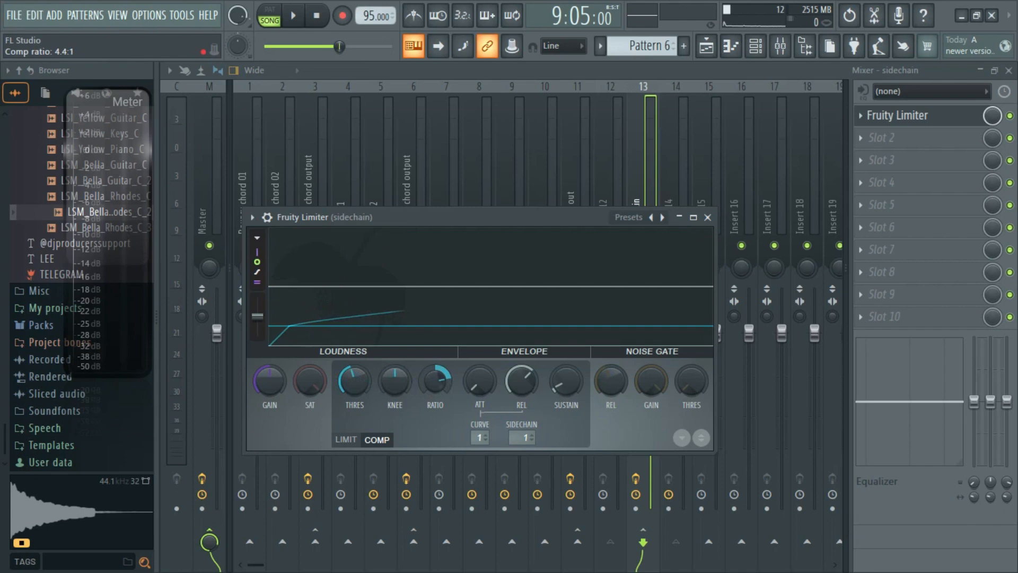
drag(354, 380, 383, 377)
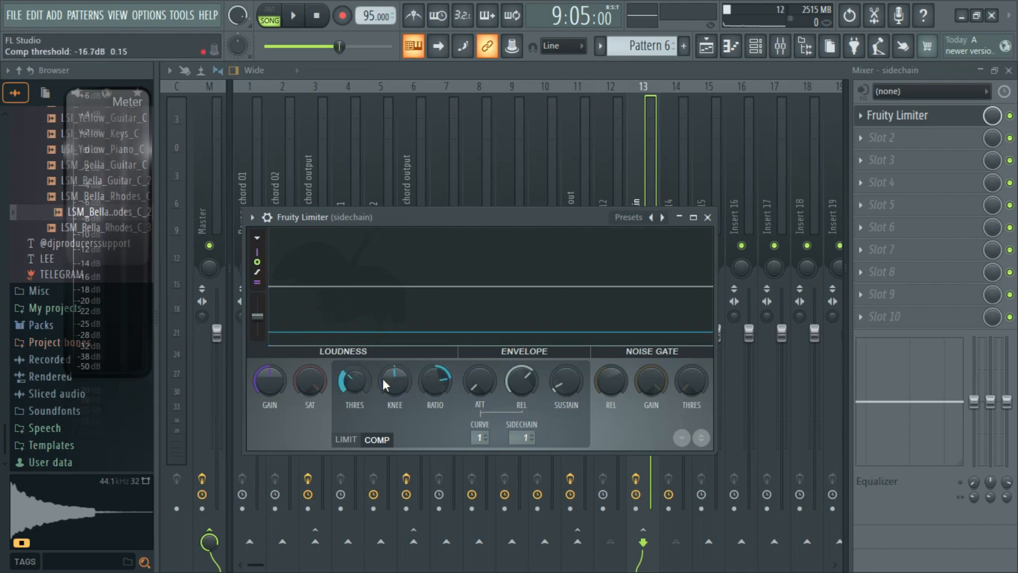
Play the bass through the sidechain compressor and lower its threshold to about -22.9 dB
key(space)
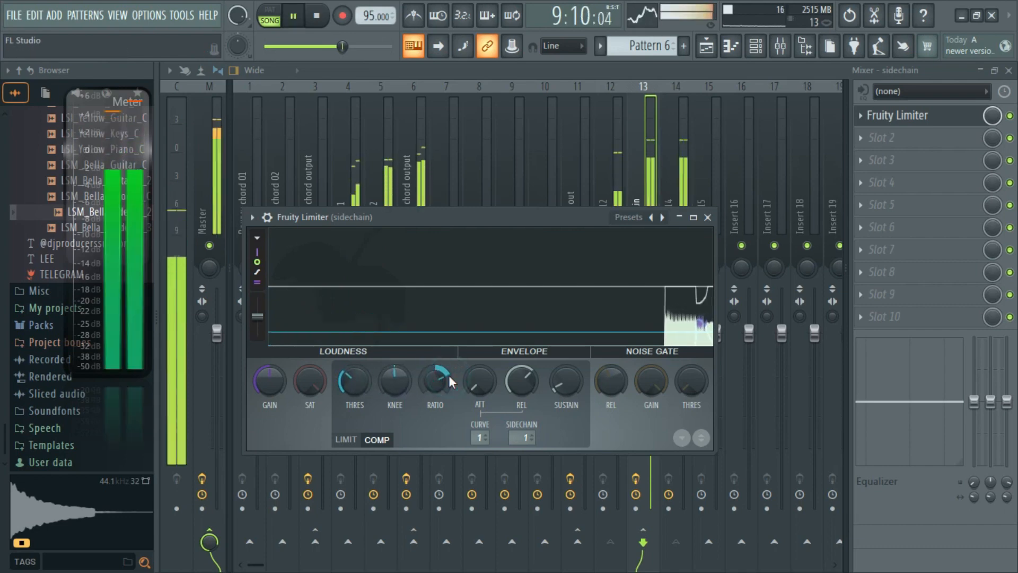
key(space)
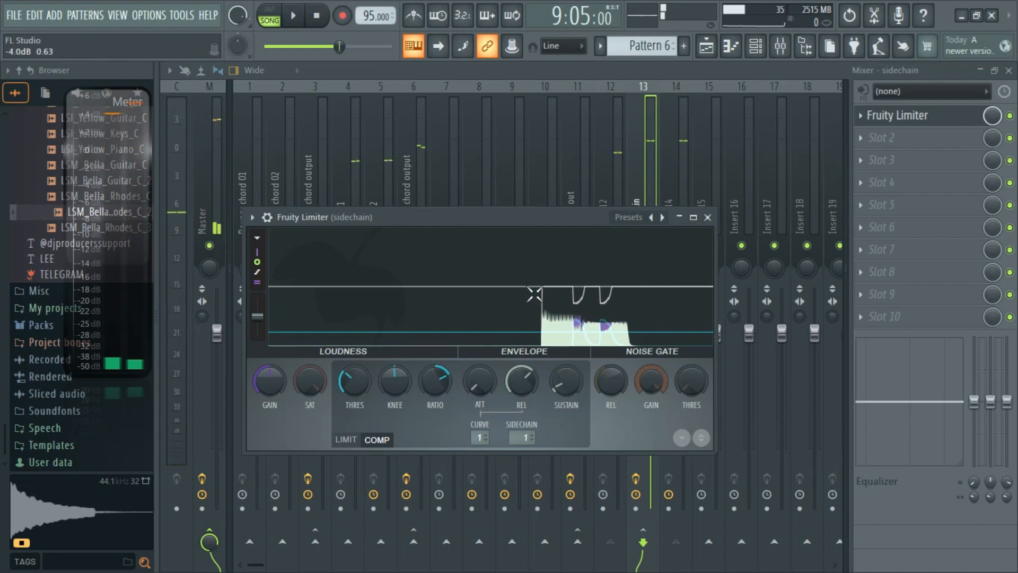
drag(353, 380, 354, 398)
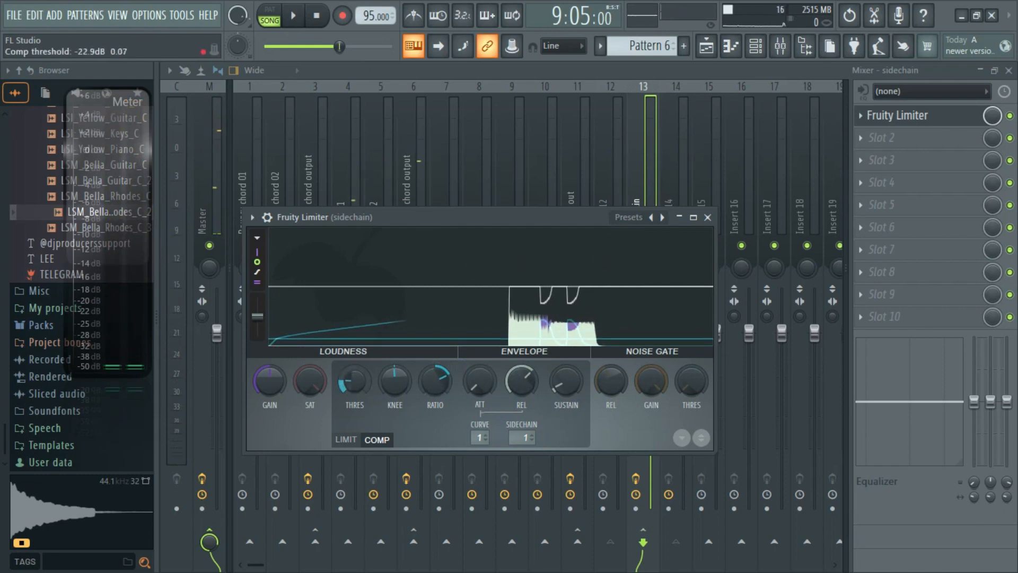
Solo Track 1 in the playlist, enable Track 6 with it, and play the two tracks together
click(979, 70)
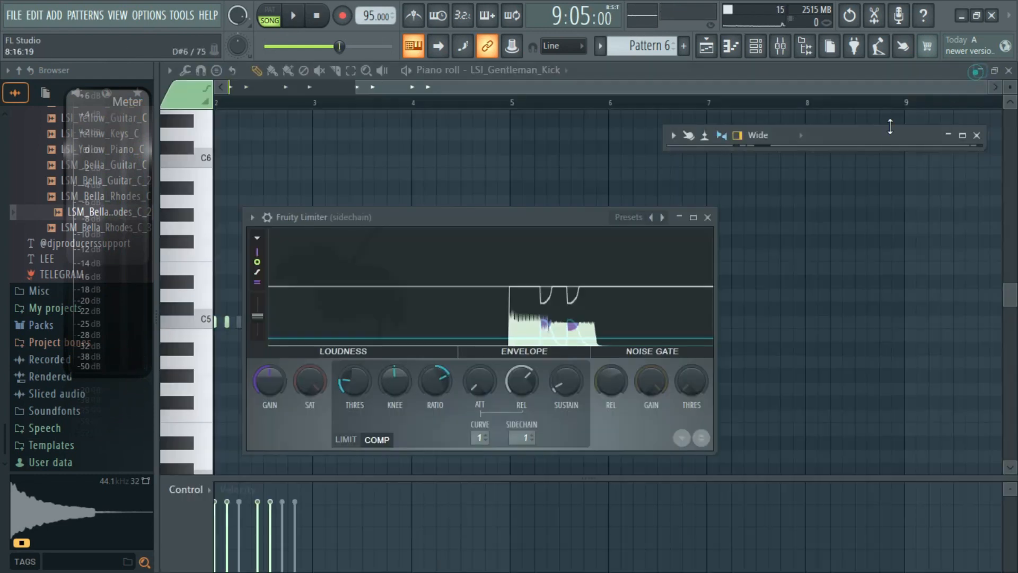
right_click(846, 225)
click(1010, 73)
right_click(732, 428)
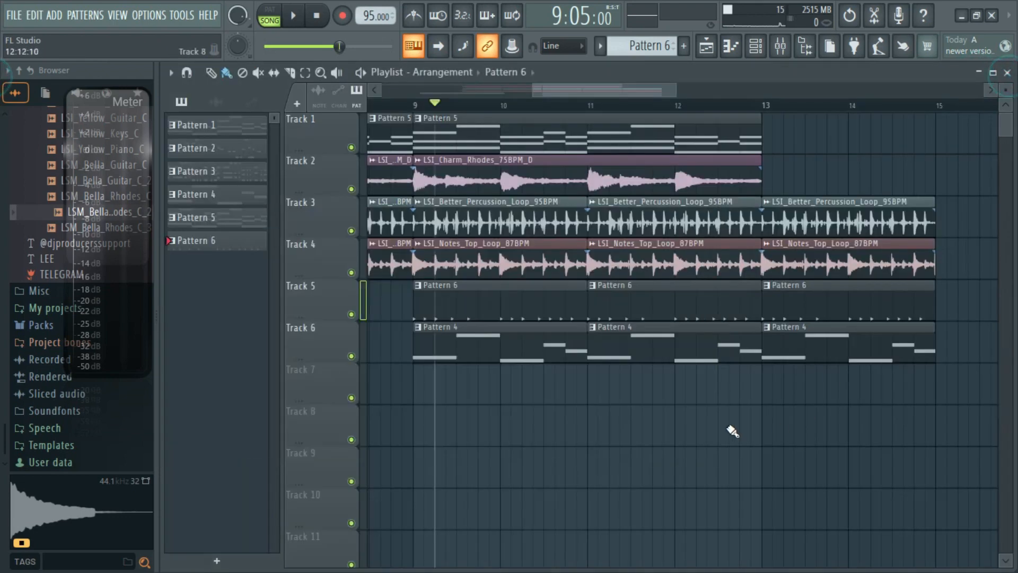
scroll(668, 392, down, 3)
right_click(351, 148)
click(351, 356)
key(space)
key(space)
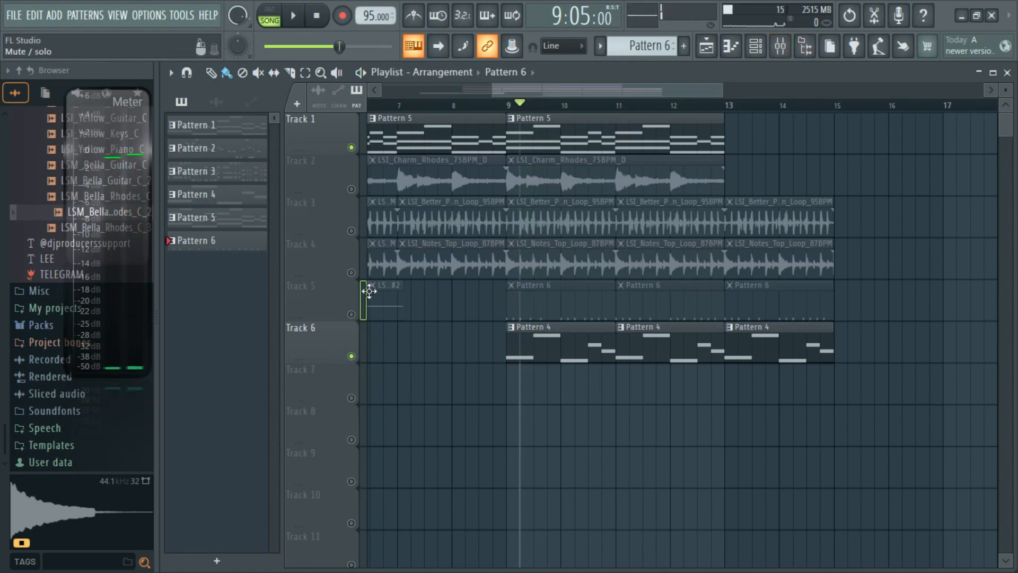
Mute Track 1 in the playlist and listen to the bass through the sidechain compressor in the mixer
click(351, 148)
key(F9)
key(space)
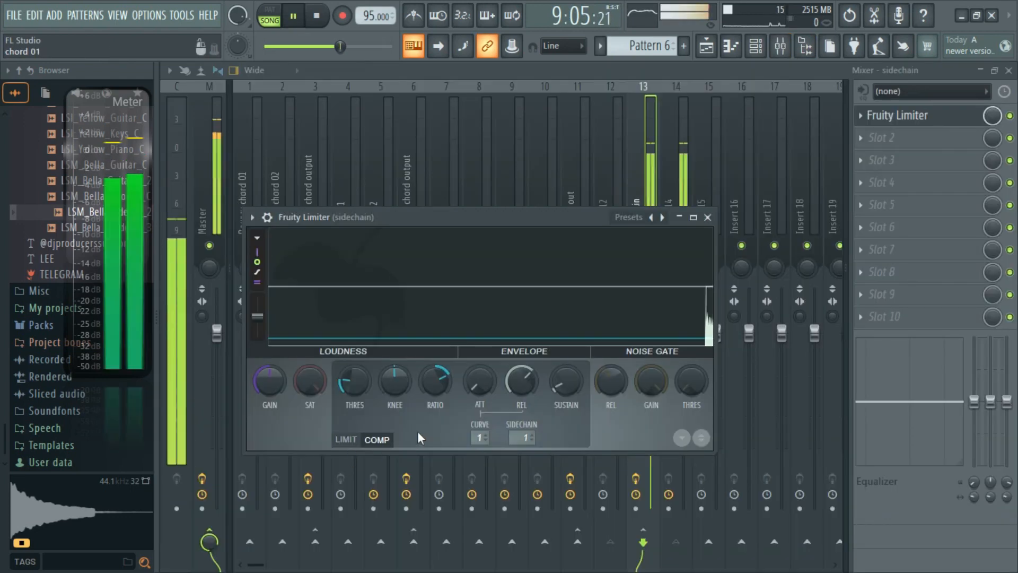
key(space)
key(space)
Lower the sidechain compressor's threshold a little further and play the result
drag(357, 381, 356, 395)
key(space)
key(space)
Reduce the sidechain compressor's knee and play the kick and bass repeatedly to judge the ducking
drag(433, 384, 401, 396)
key(space)
key(space)
key(space)
key(space)
key(space)
key(space)
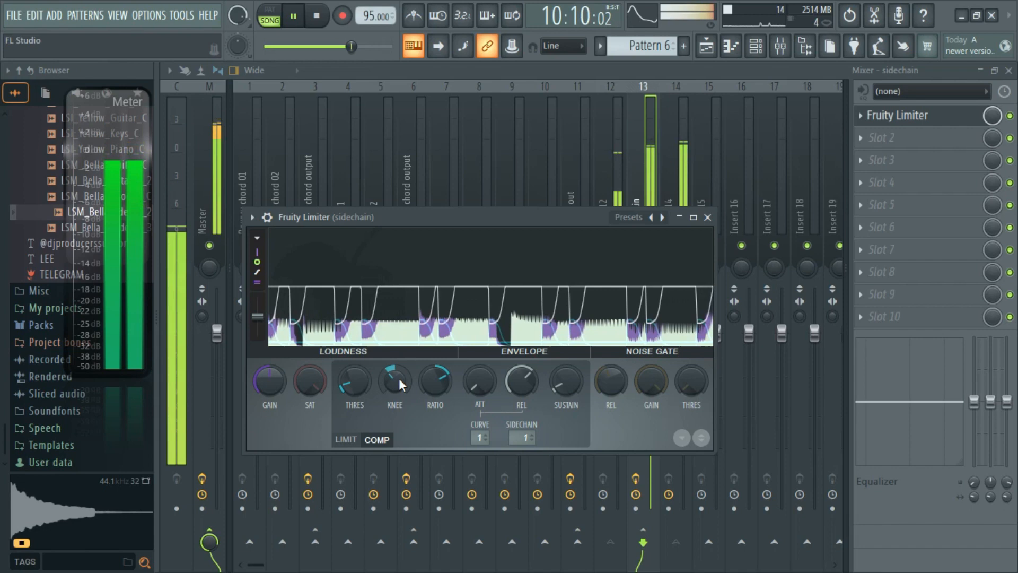
key(space)
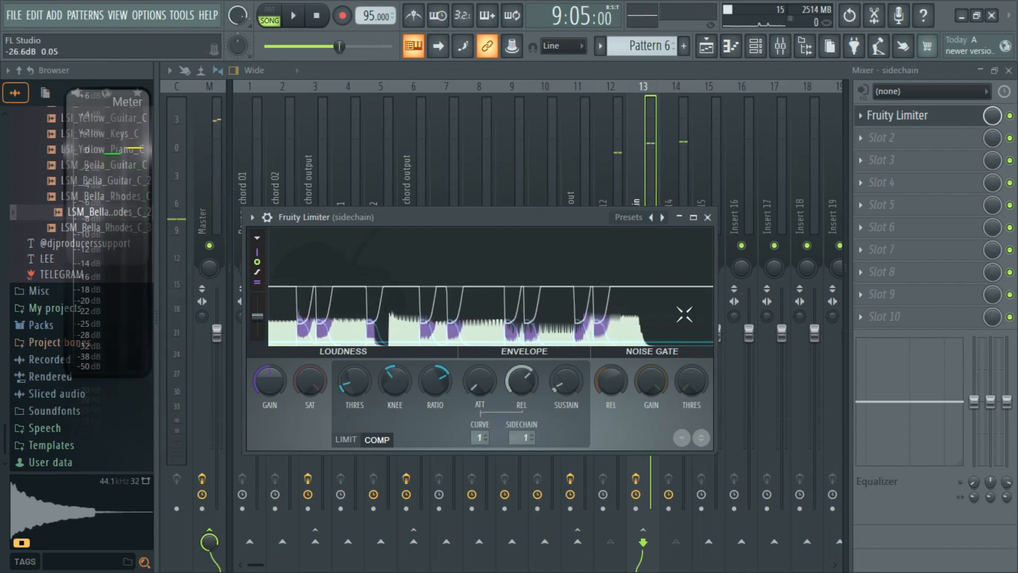
Set Fruity Limiter's sidechain input to (none) and play the bass for comparison
click(1012, 116)
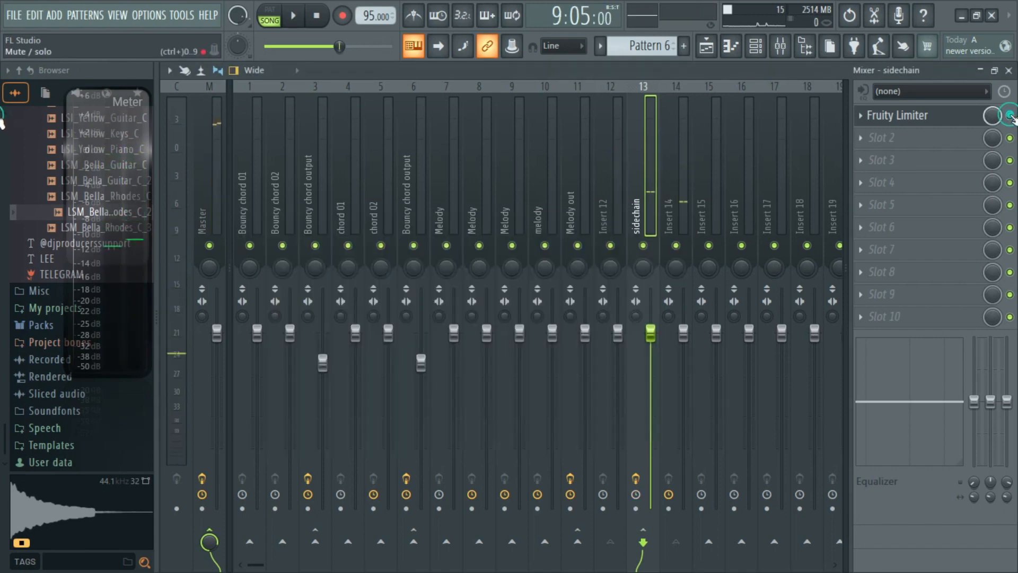
click(954, 115)
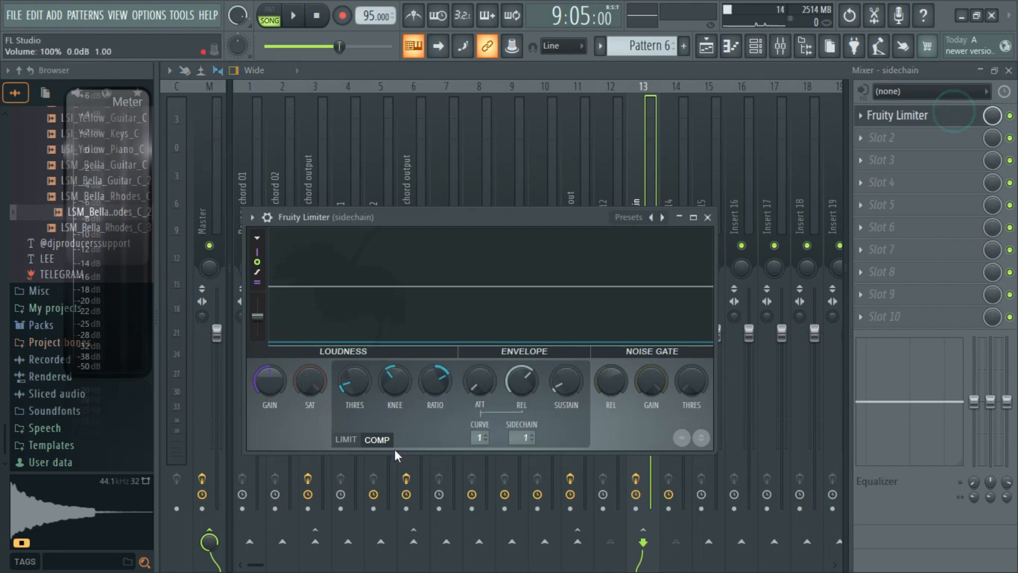
click(525, 438)
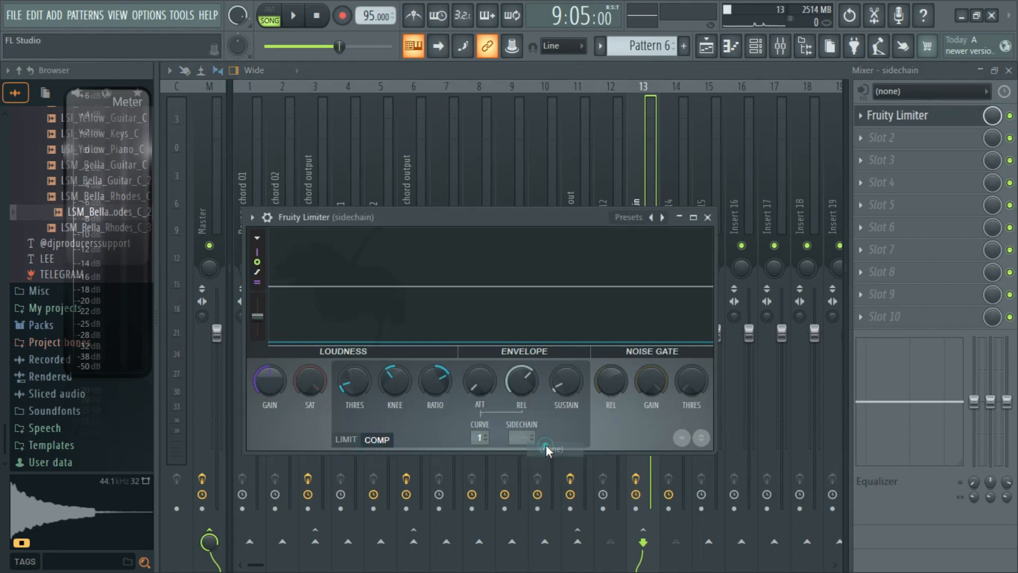
key(space)
click(546, 445)
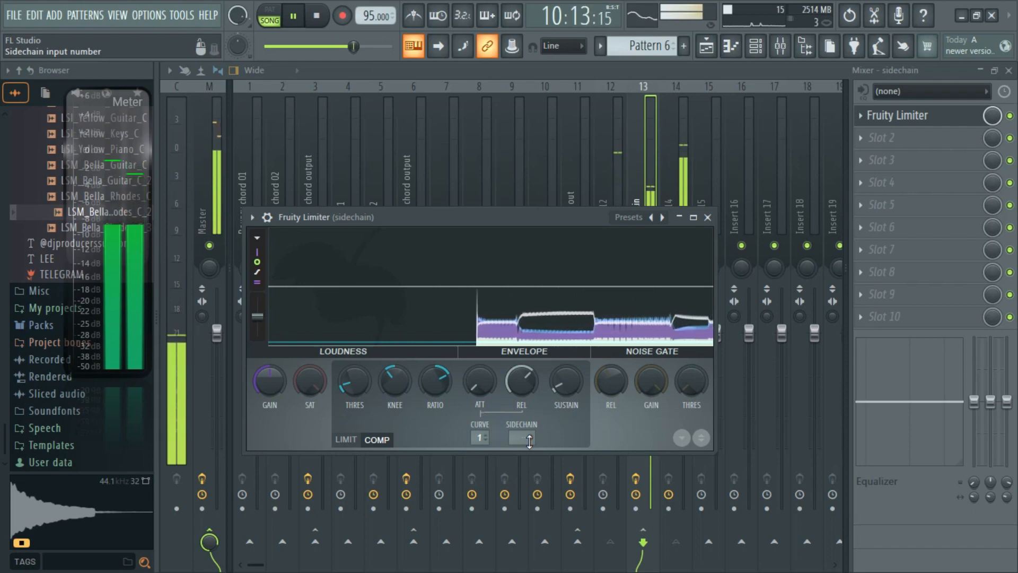
key(space)
Choose Insert 12 as Fruity Limiter's sidechain input again, play the result and close the plugin
click(529, 442)
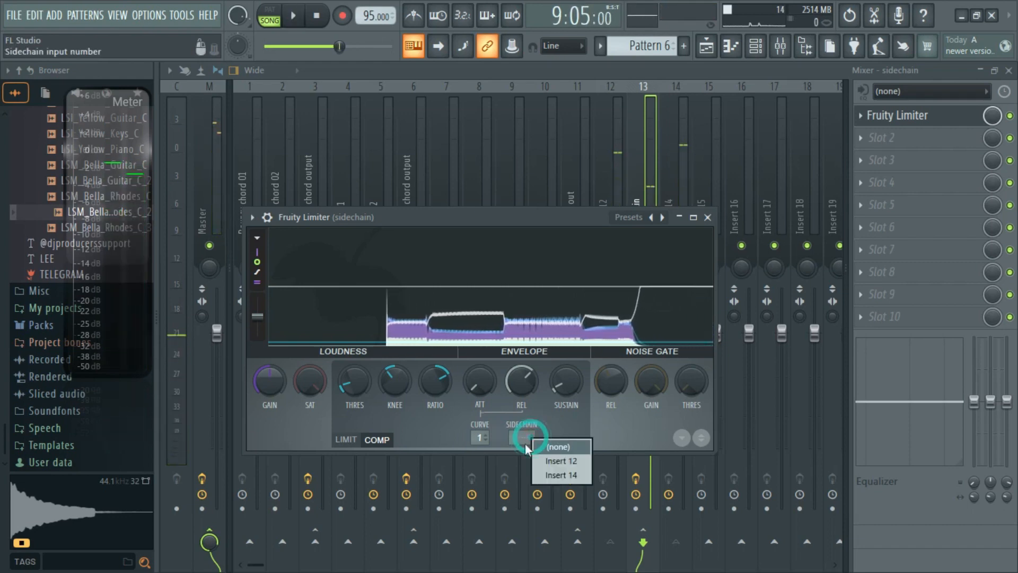
click(570, 459)
key(space)
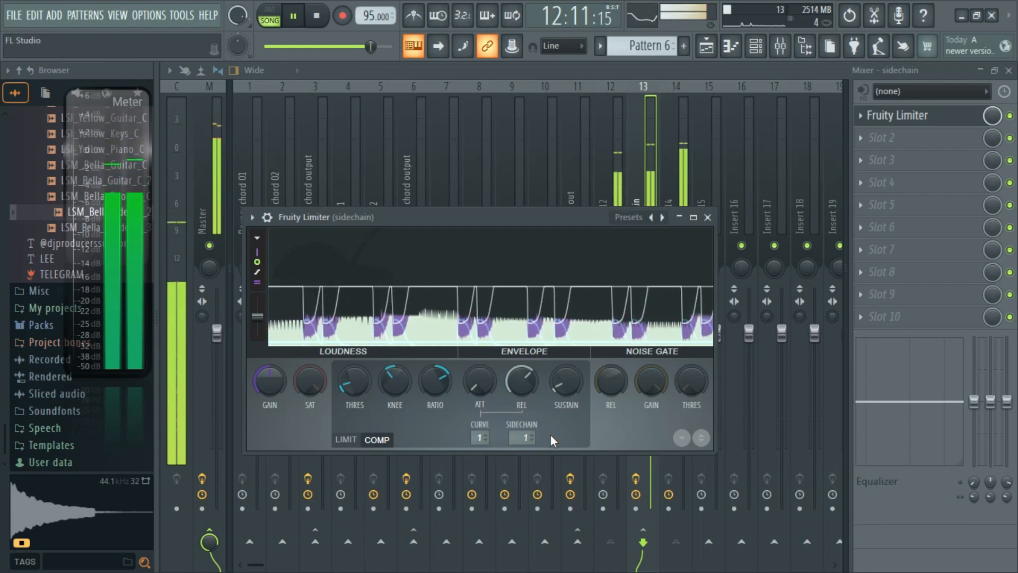
key(space)
click(711, 218)
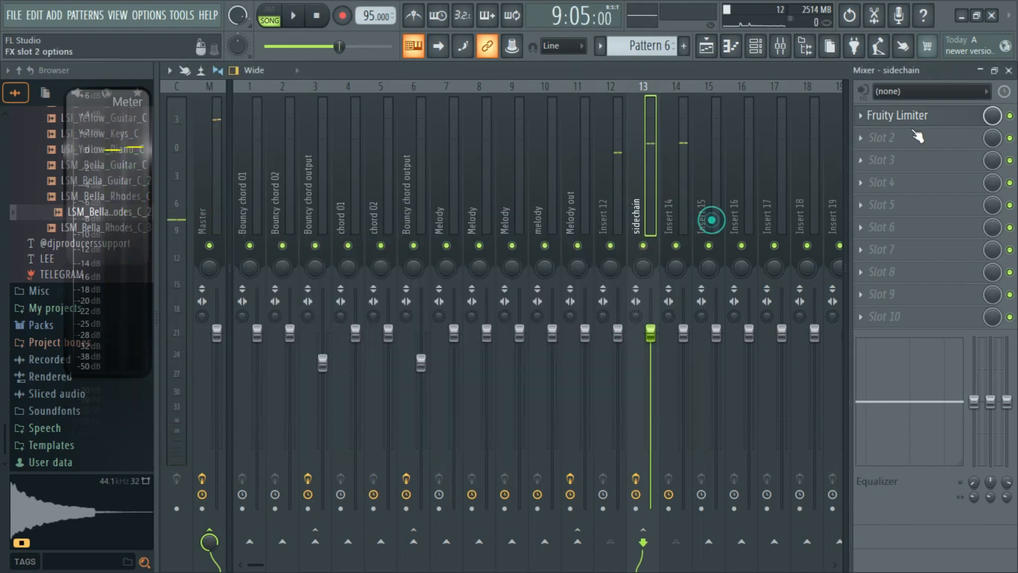
Play the arrangement in the playlist with all tracks and review the clips from bar 9 onward
key(F5)
key(space)
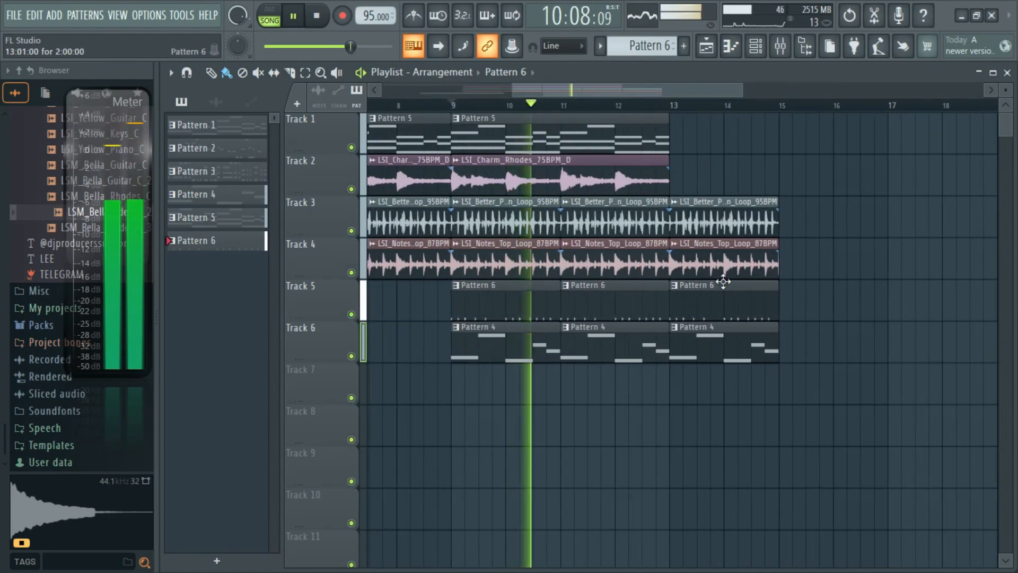
scroll(738, 286, down, 5)
scroll(744, 316, down, 3)
scroll(717, 326, up, 5)
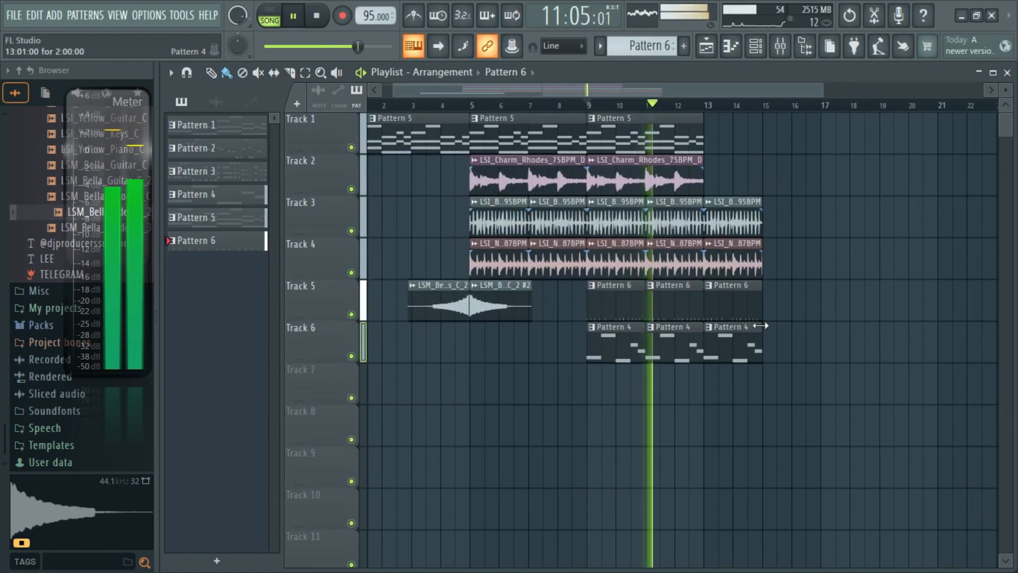
scroll(759, 326, up, 5)
scroll(666, 317, down, 6)
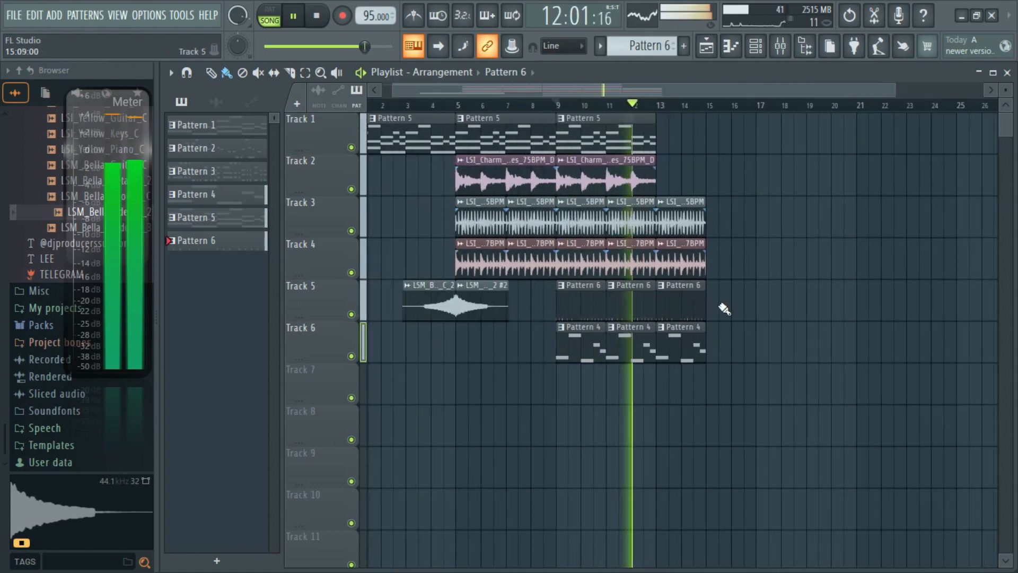
scroll(689, 300, up, 6)
key(space)
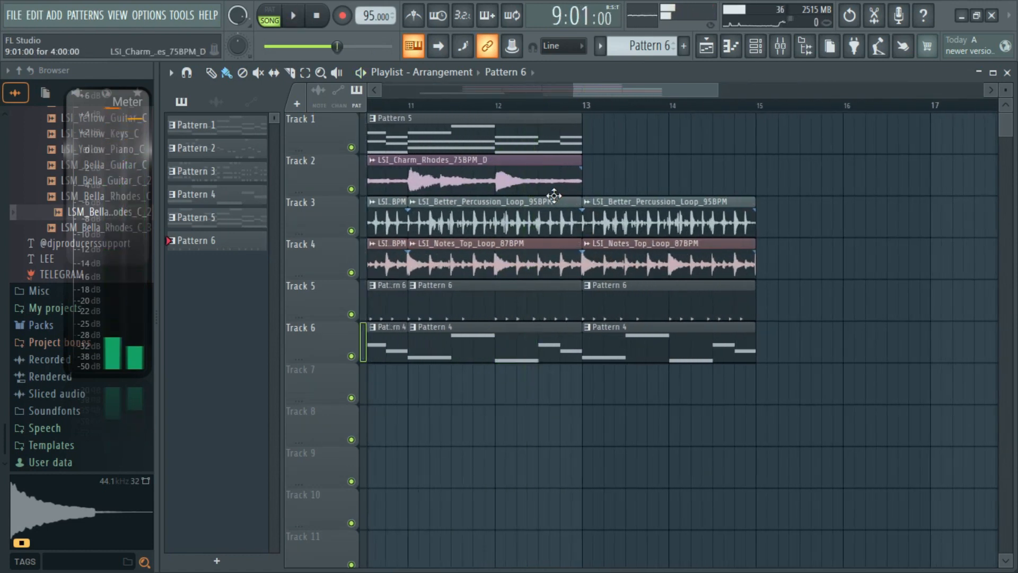
Shorten the last LSI_Charm_Rhodes_75BPM_D clip on Track 2 to a length of 3:08:00 and play from bar 12
click(322, 107)
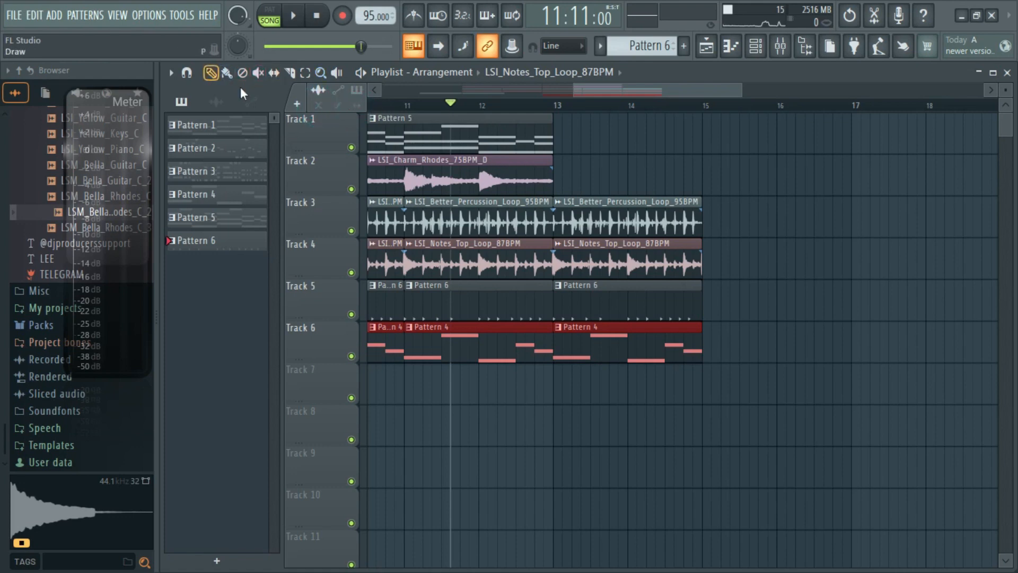
drag(551, 160, 495, 169)
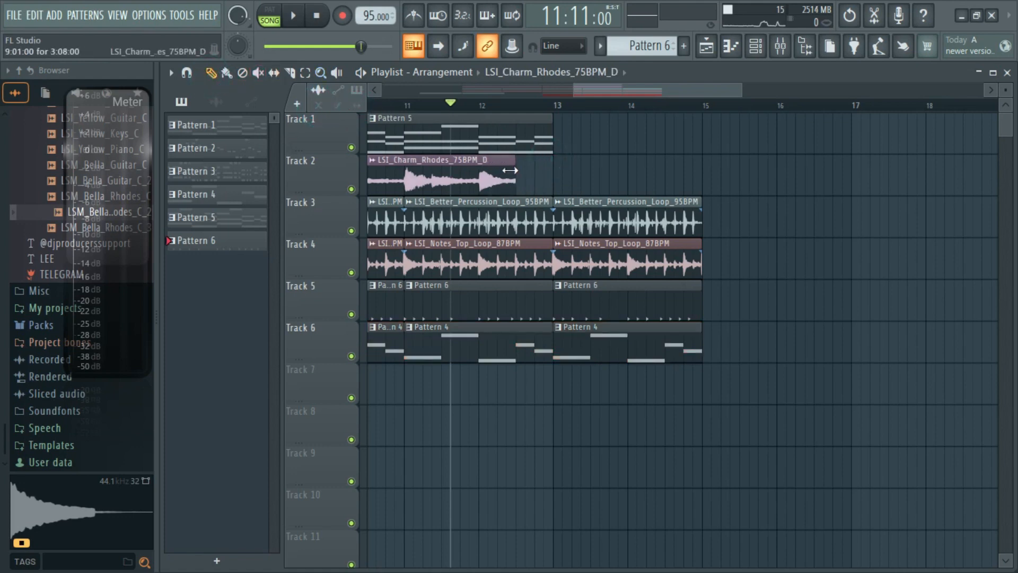
click(480, 104)
key(space)
scroll(516, 228, up, 3)
key(space)
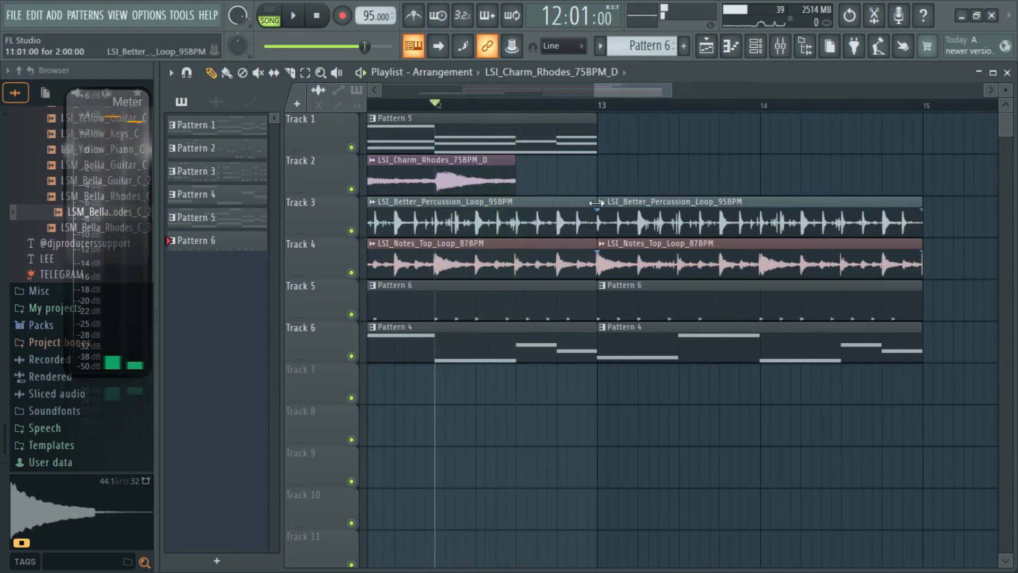
Try ending the Track 3 percussion loop half a bar before bar 13, play the transition and restore its full length
drag(597, 202, 517, 204)
key(space)
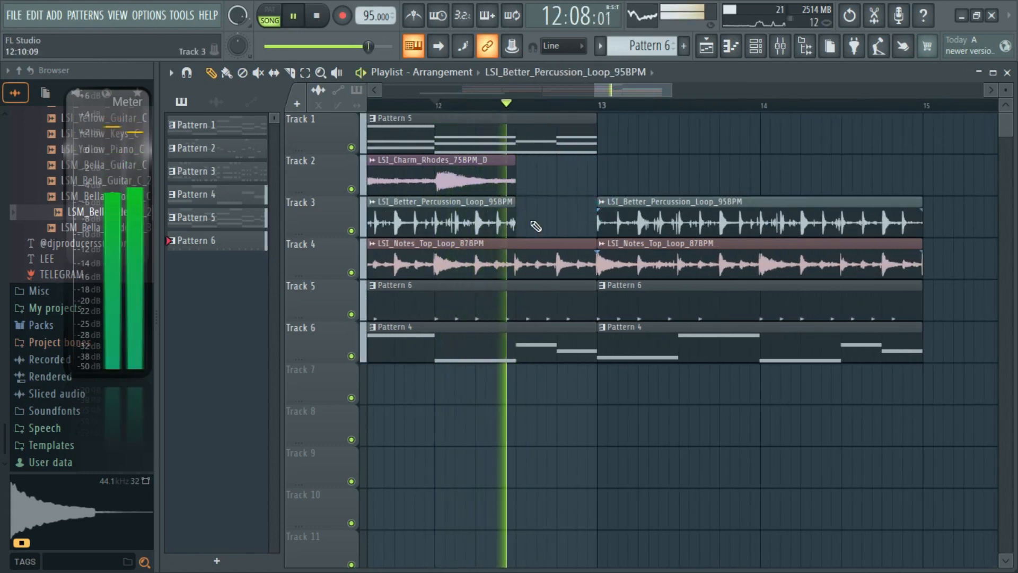
key(space)
scroll(581, 262, down, 3)
key(space)
scroll(550, 223, up, 3)
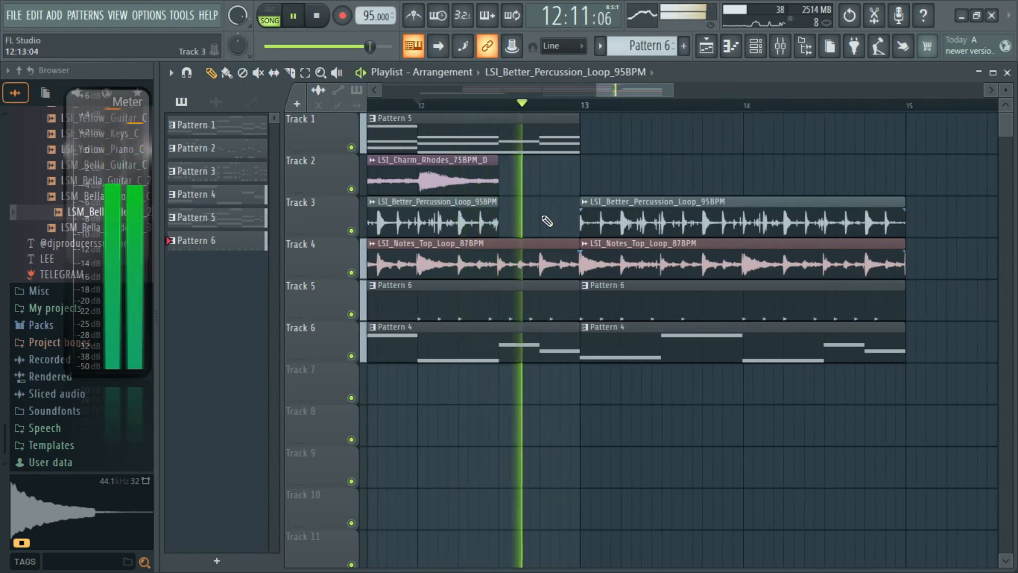
key(space)
drag(497, 204, 592, 208)
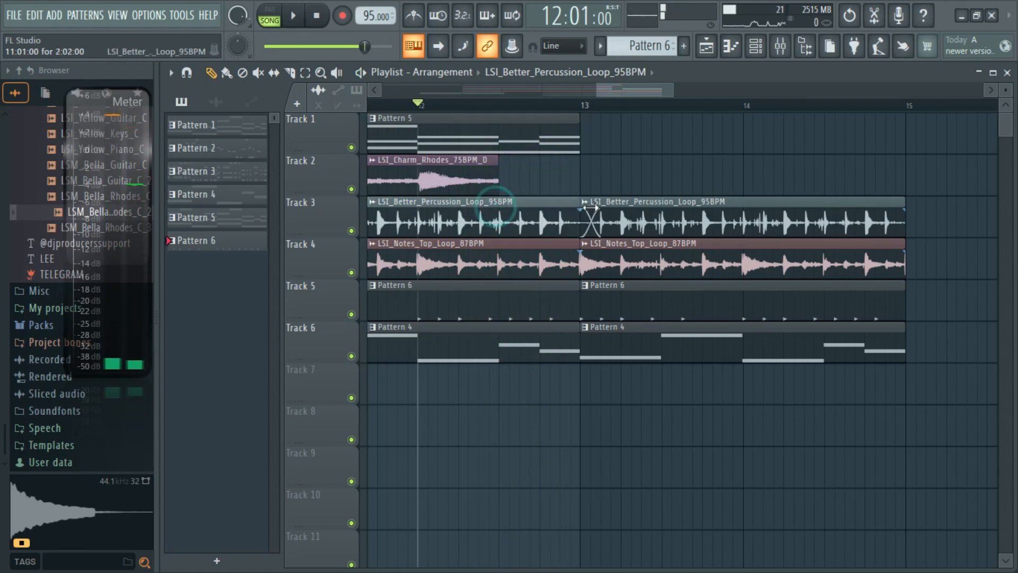
Trim the LSI_Notes_Top_Loop_87BPM clip on Track 4 to end half a bar before bar 13 and play the transition
drag(580, 249, 498, 250)
key(space)
scroll(522, 248, up, 2)
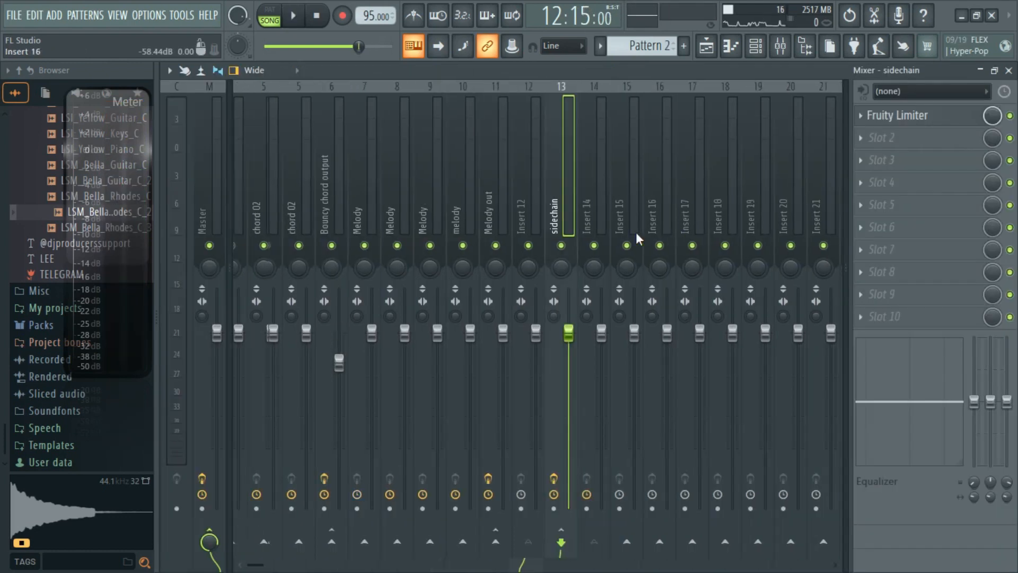
click(636, 232)
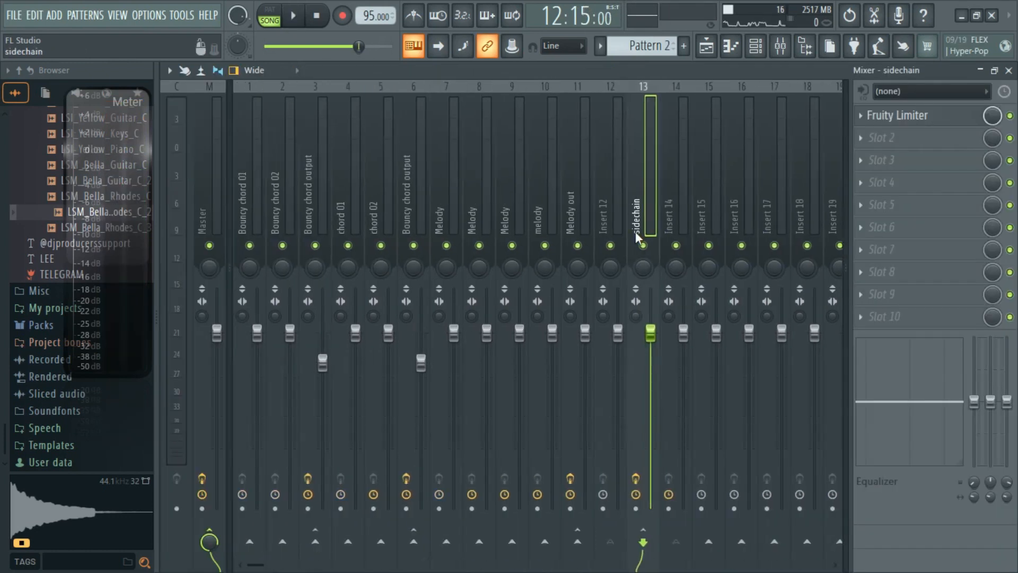
click(1007, 73)
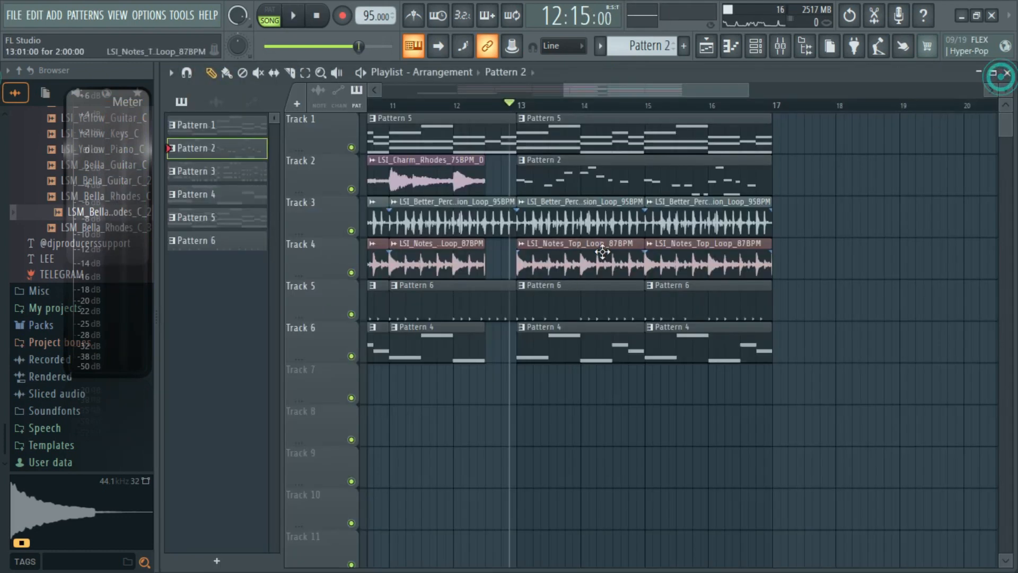
Create an automation clip for the band 7 frequency of Fruity parametric EQ 2 on the Bouncy chord output track
click(781, 48)
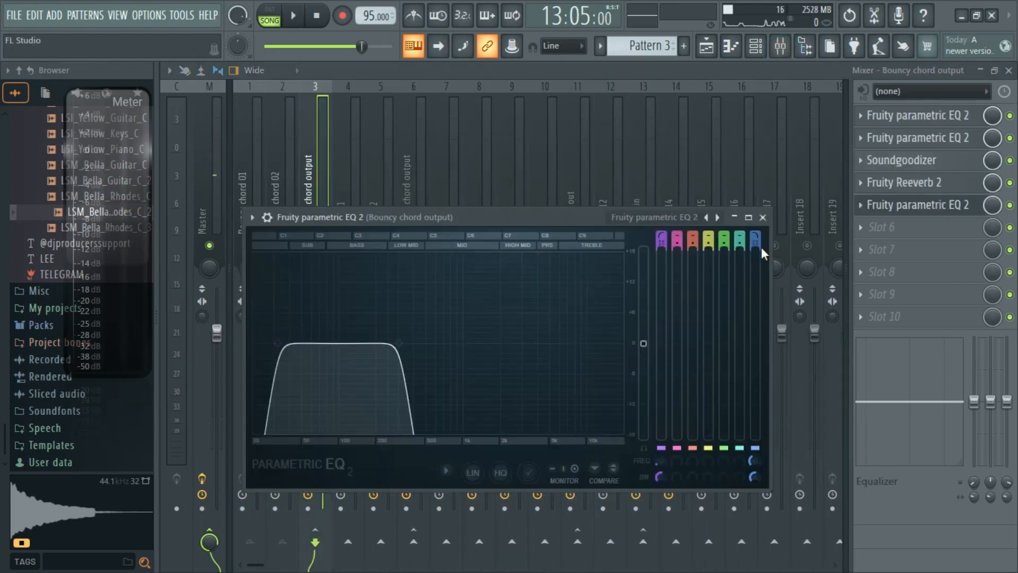
key(space)
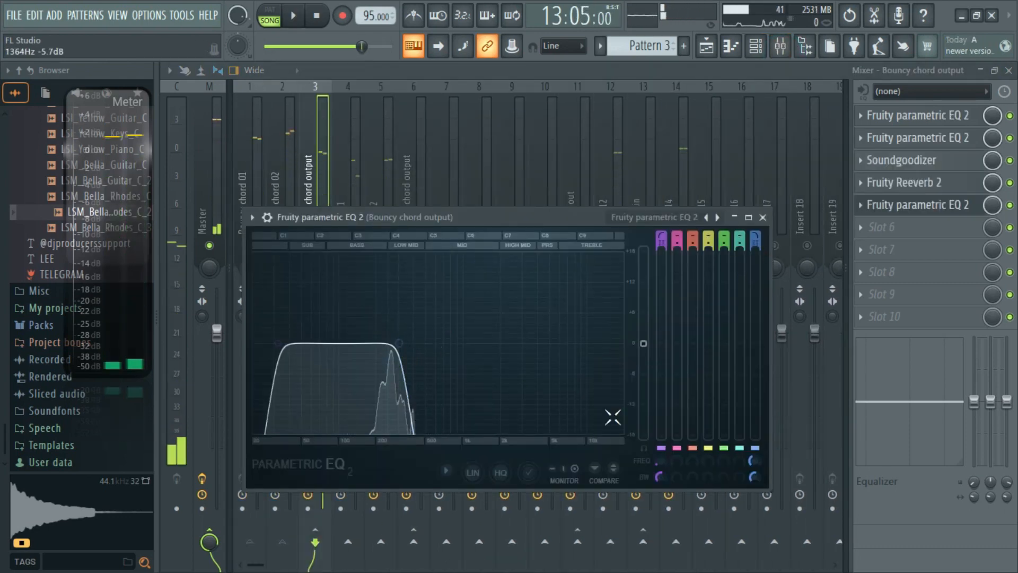
right_click(751, 462)
click(786, 427)
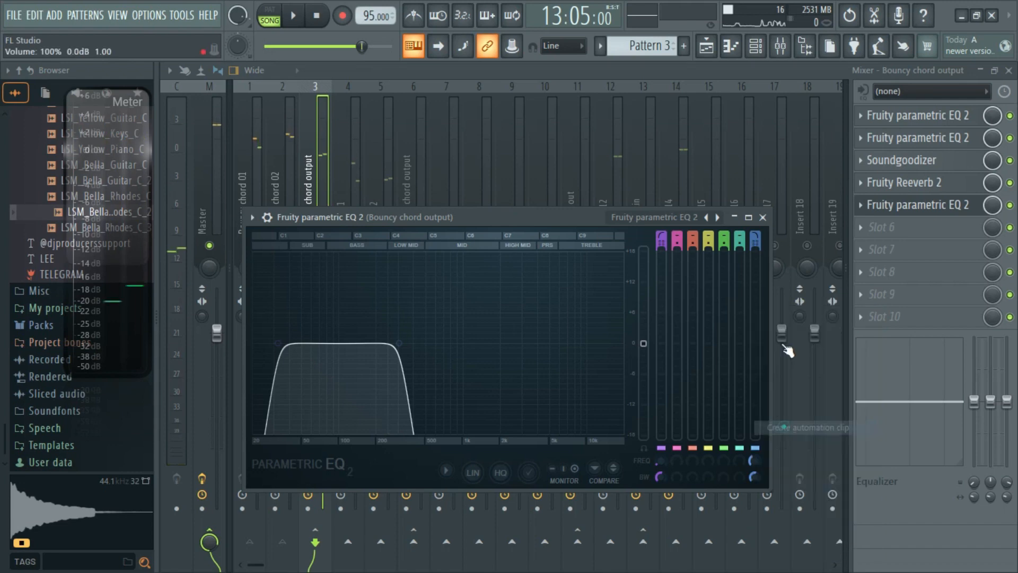
click(763, 217)
Move the Band 7 freq #2 automation clip to Track 7 at bar 13 and shorten it to end at bar 17
key(F5)
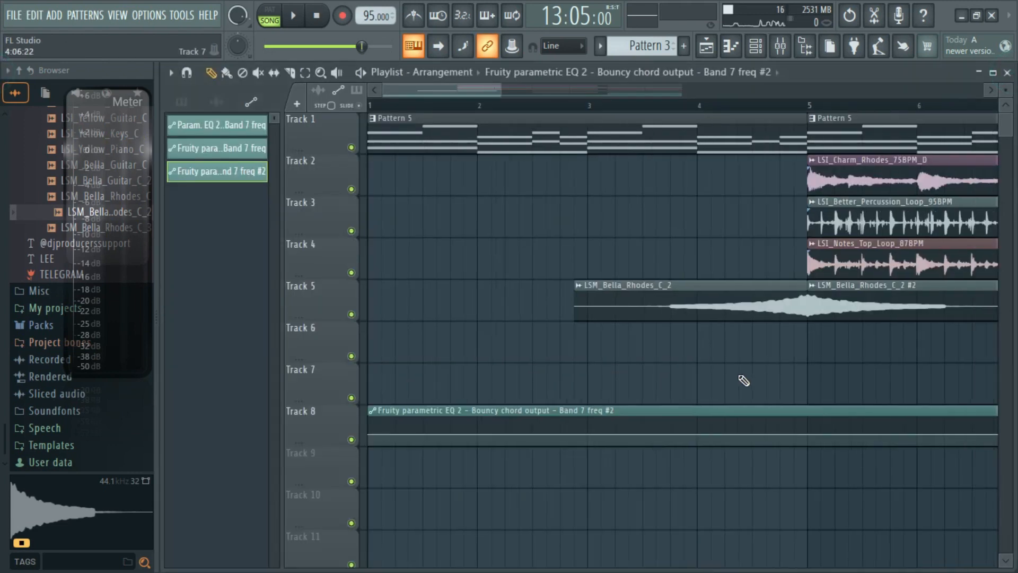
scroll(684, 433, down, 3)
right_click(653, 382)
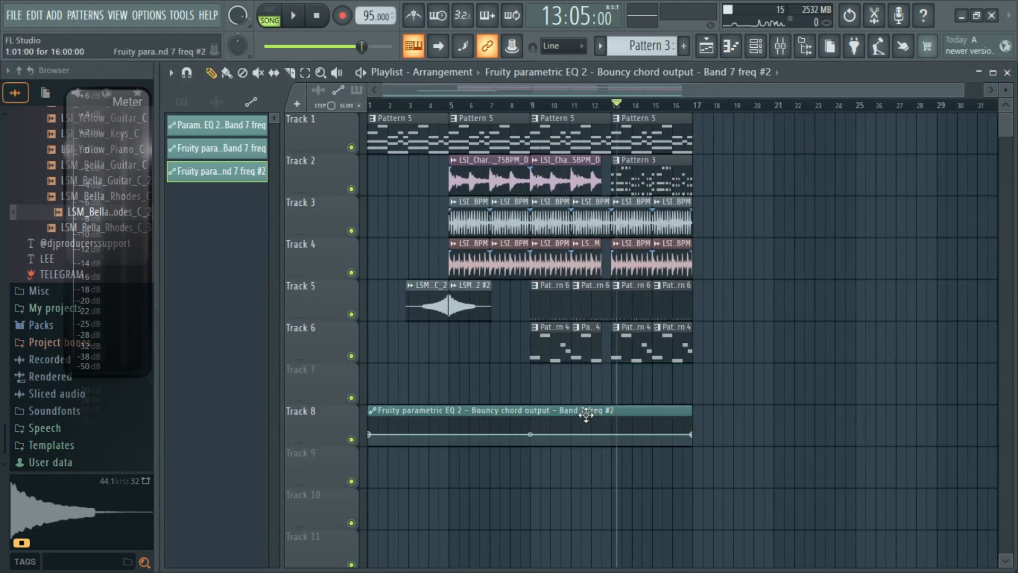
drag(584, 414, 832, 415)
drag(832, 377, 835, 368)
drag(935, 369, 702, 369)
scroll(696, 370, up, 3)
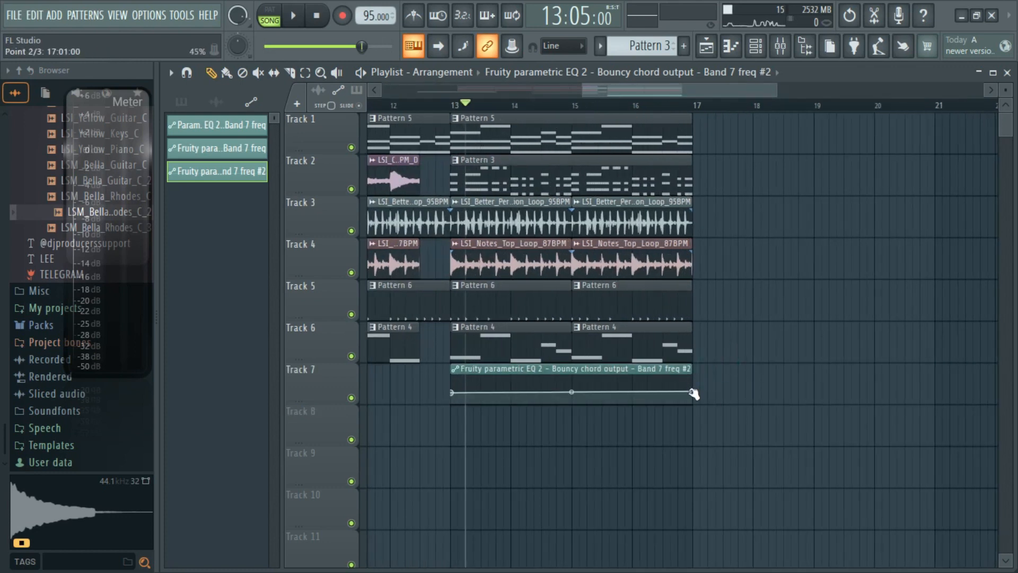
Play bars 13 to 17 to audition the rising Band 7 freq #2 automation on Track 7
key(space)
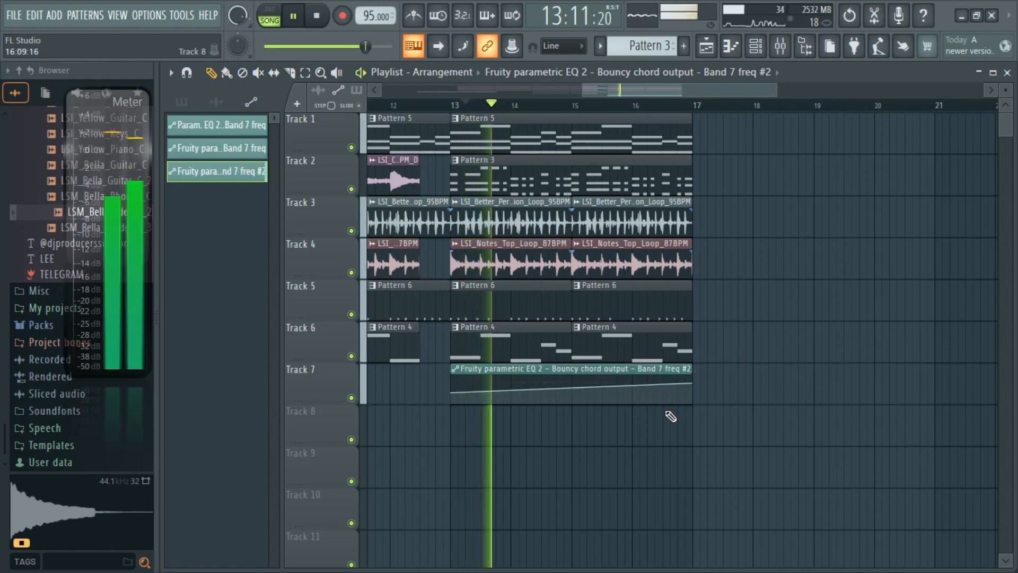
scroll(671, 416, down, 3)
scroll(602, 419, up, 2)
scroll(604, 405, down, 2)
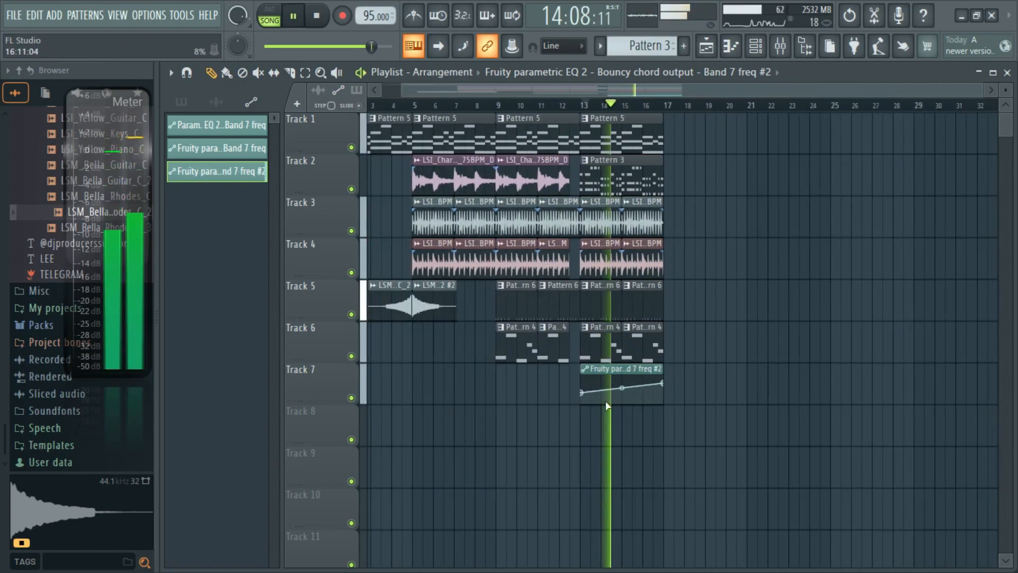
scroll(701, 393, up, 3)
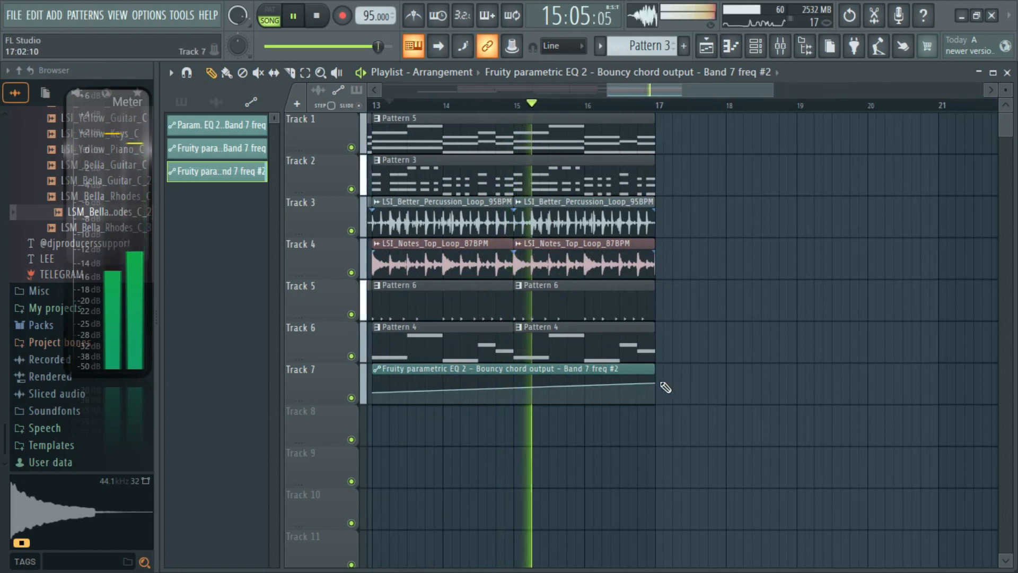
scroll(659, 386, up, 2)
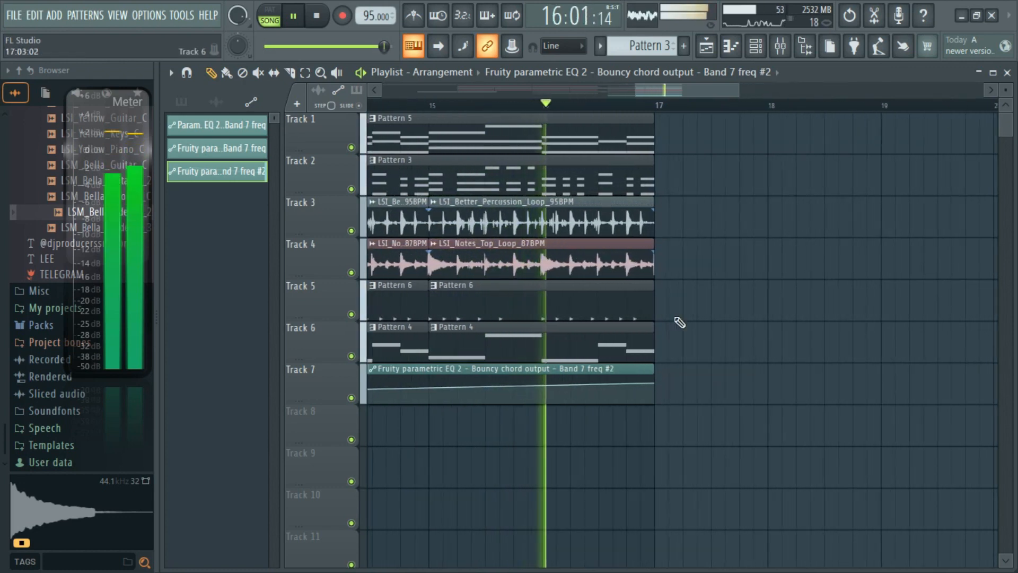
scroll(655, 255, down, 5)
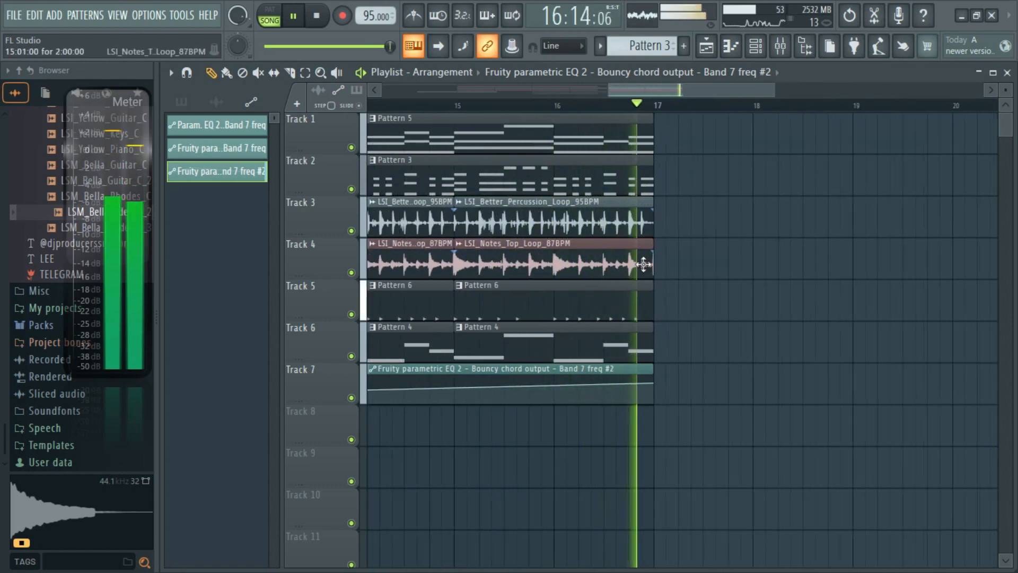
key(space)
scroll(664, 272, down, 4)
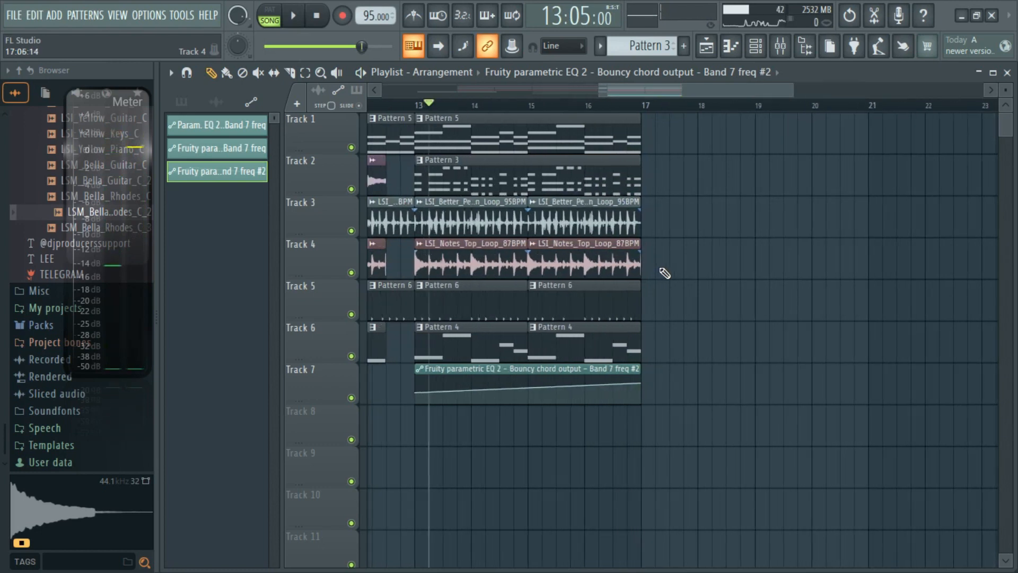
Copy the two LSM_Bella_Rhodes_C_2 swell clips from Track 5 and place the copies on Track 8 around bar 17
click(389, 305)
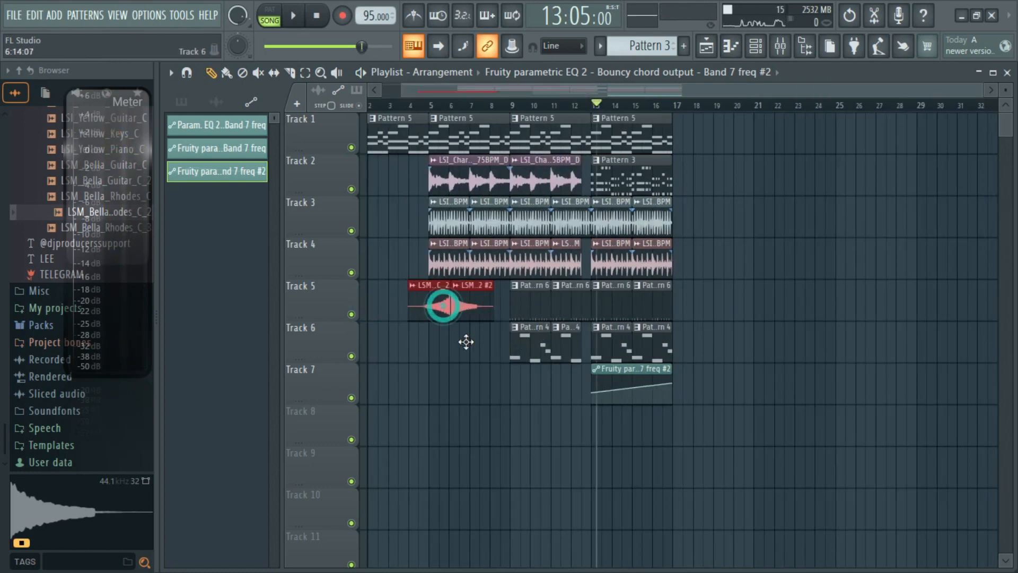
key(ctrl+z)
key(ctrl+v)
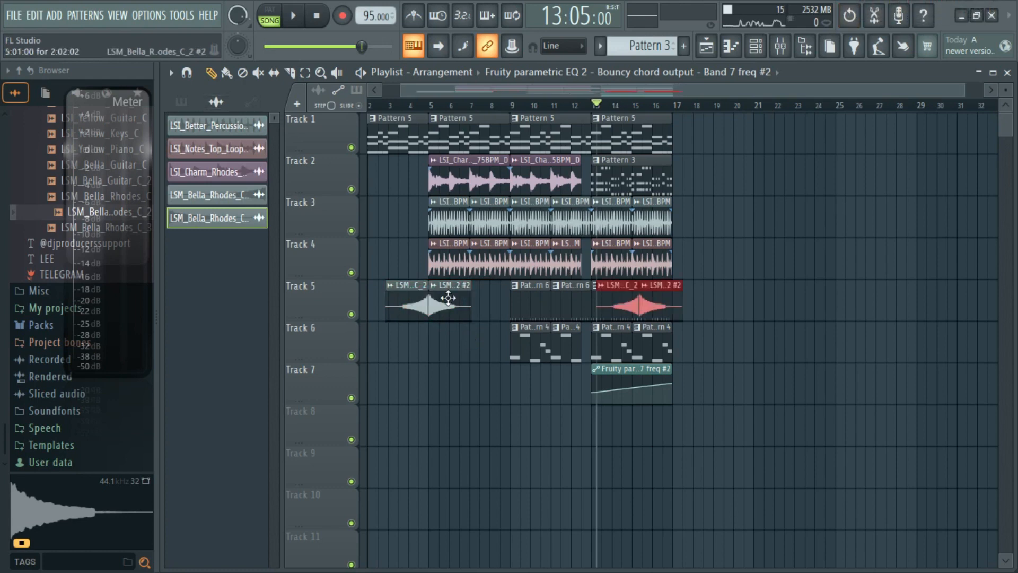
drag(643, 307, 682, 437)
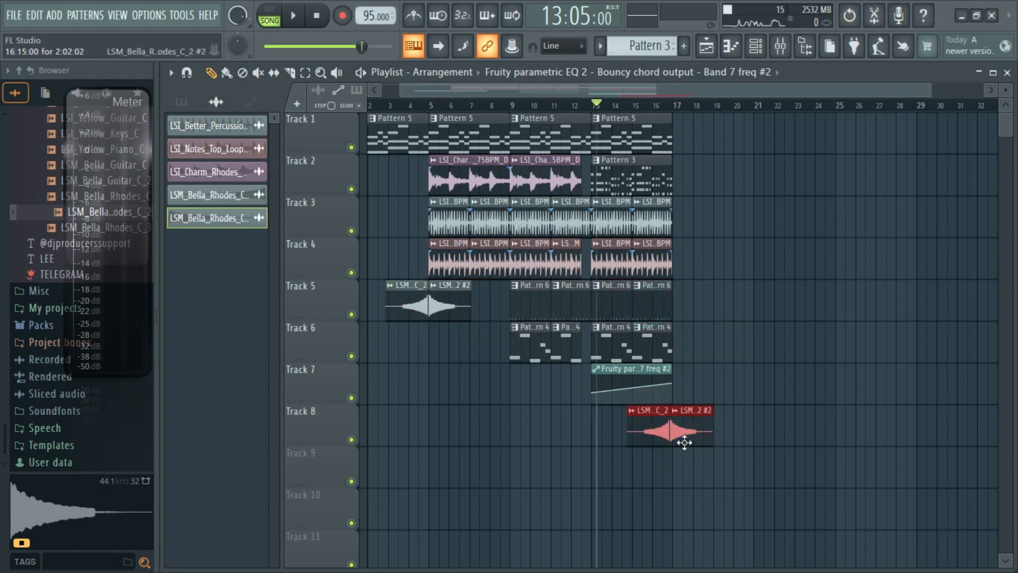
scroll(682, 439, up, 5)
scroll(663, 430, up, 3)
scroll(494, 428, down, 3)
click(426, 96)
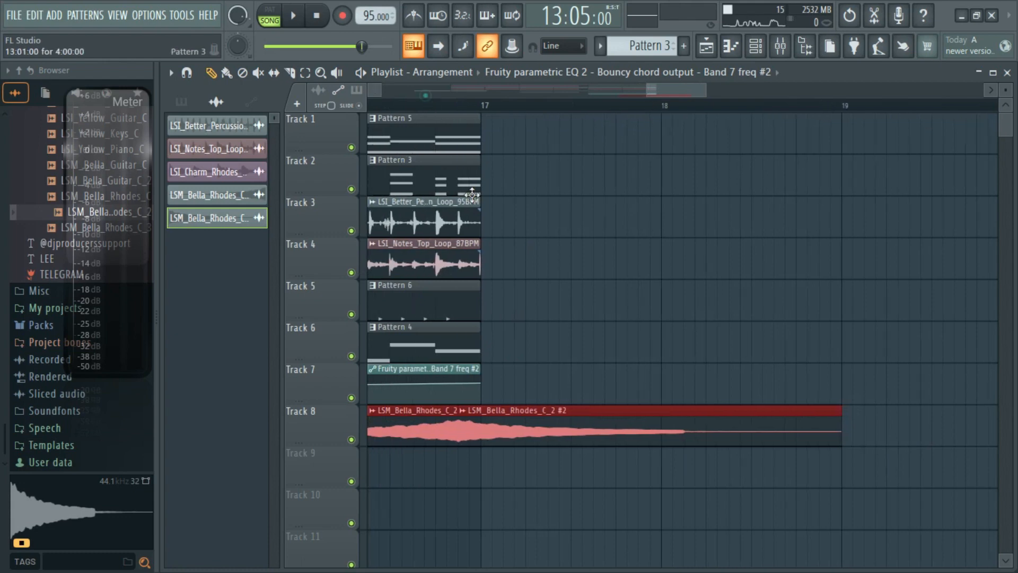
scroll(511, 350, up, 2)
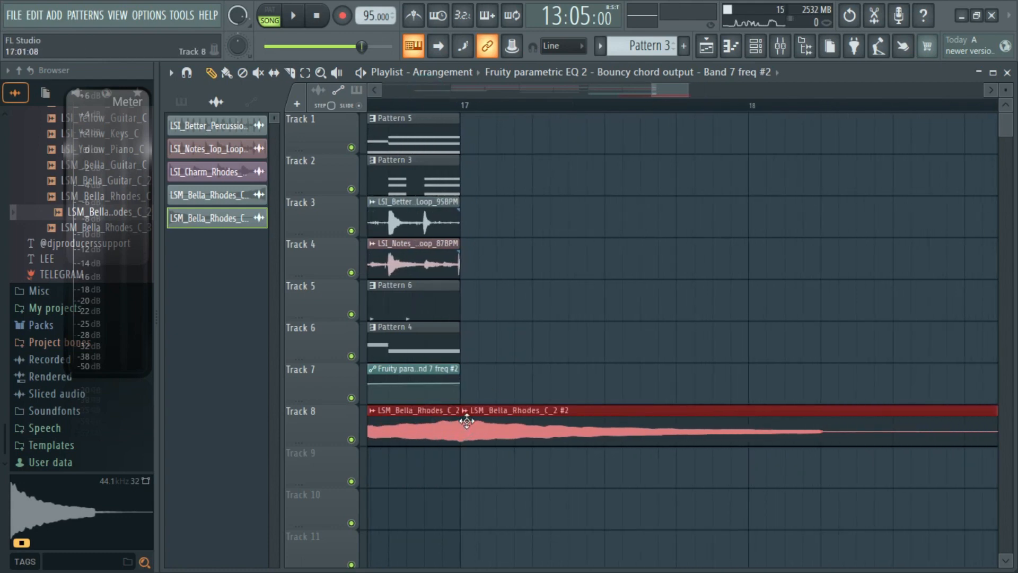
Reposition the two LSM_Bella_Rhodes_C_2 clips on Track 8 so that they meet at the start of bar 17
drag(464, 422, 499, 420)
click(500, 389)
scroll(441, 419, up, 3)
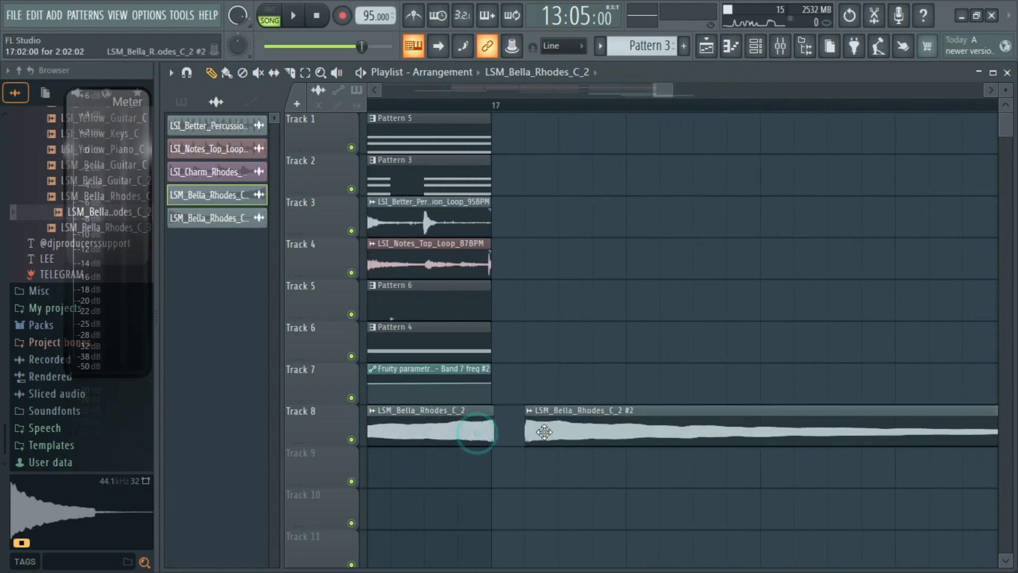
scroll(544, 431, up, 3)
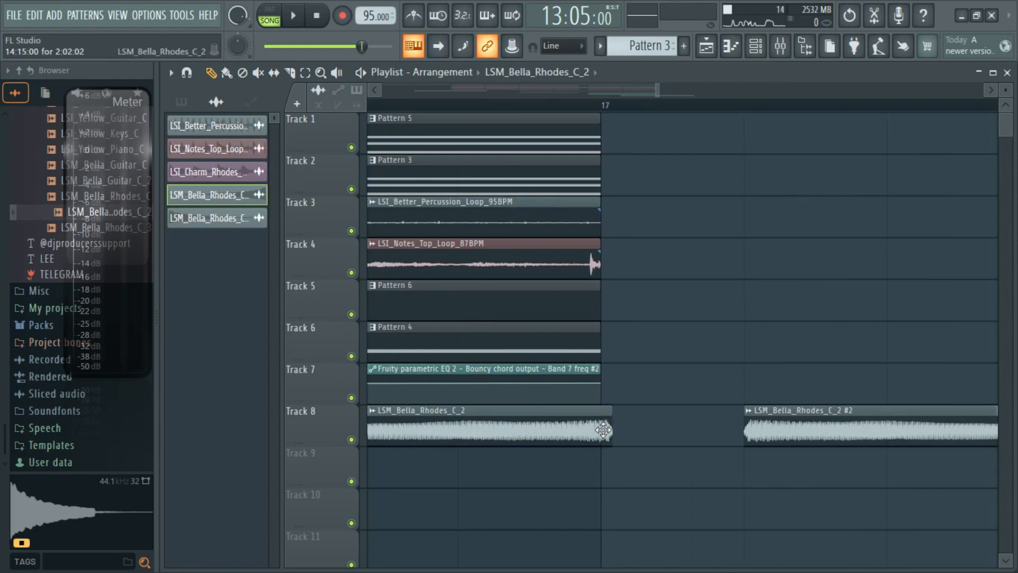
drag(788, 429, 663, 433)
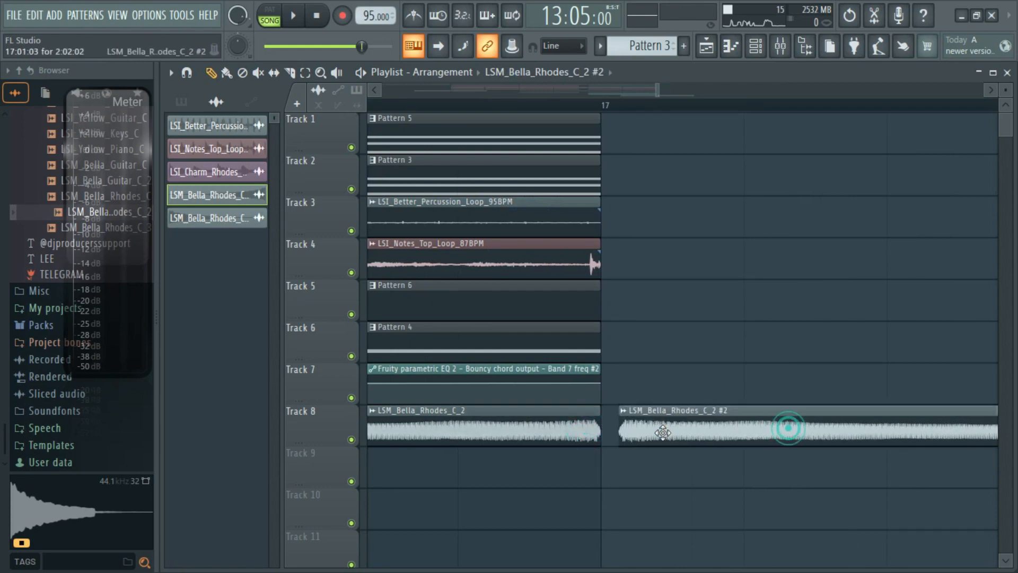
Play the arrangement from around bars 11 and 12 to check the transition into bar 13
scroll(645, 433, down, 5)
key(space)
scroll(597, 295, down, 4)
key(space)
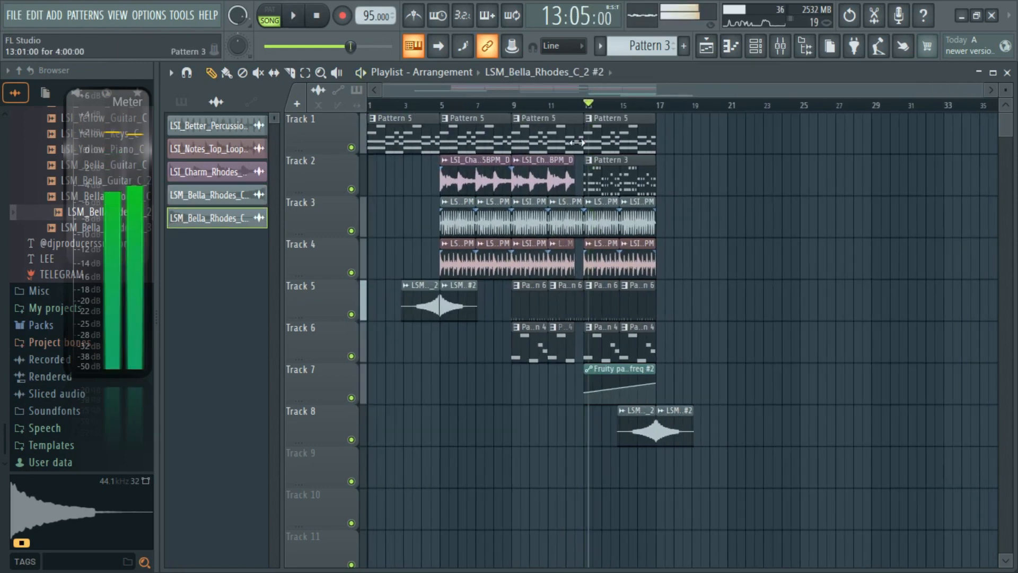
click(575, 104)
scroll(607, 291, up, 5)
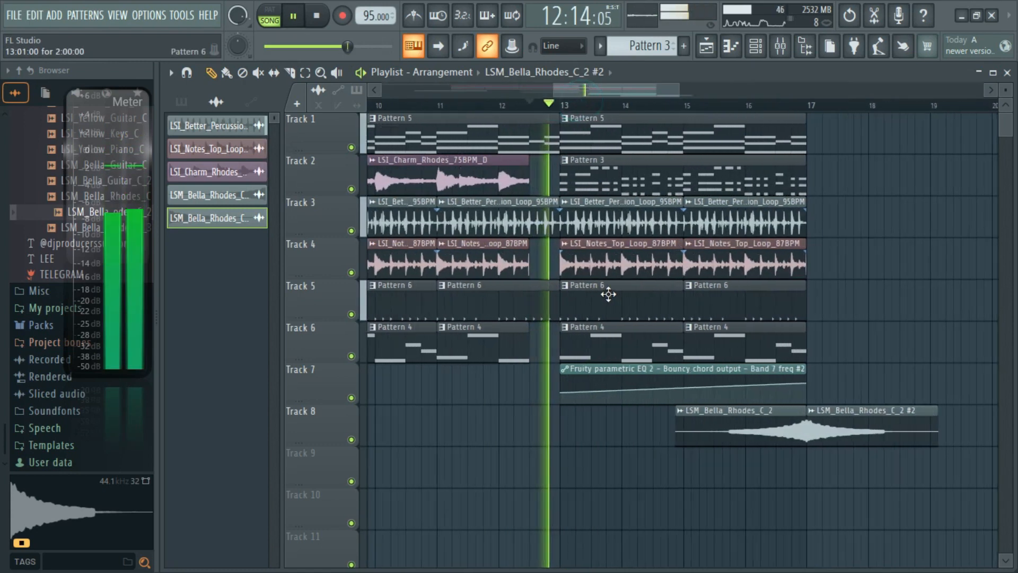
scroll(602, 267, down, 1)
click(490, 102)
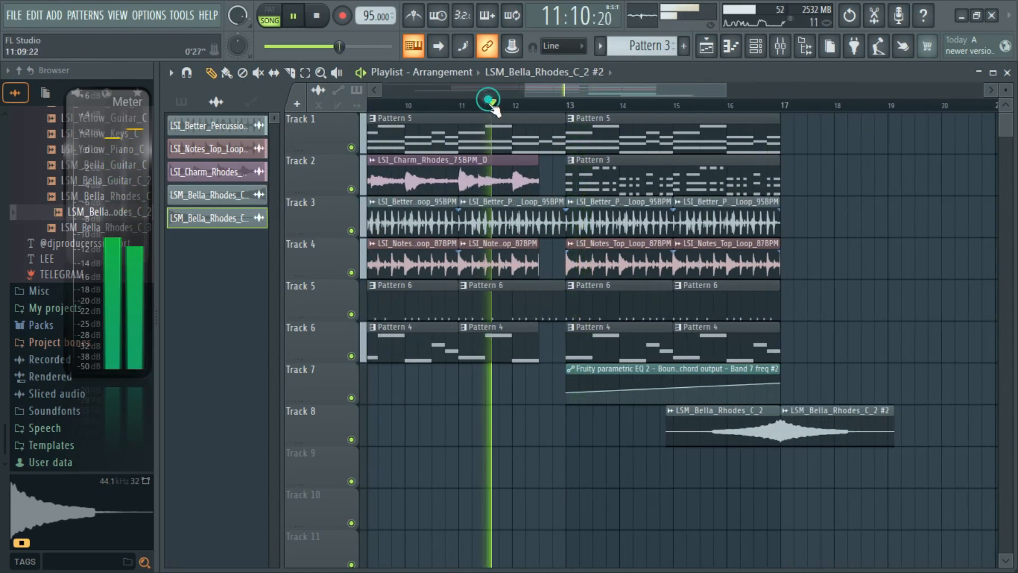
scroll(566, 282, down, 4)
key(space)
click(738, 47)
key(space)
click(739, 47)
scroll(566, 316, up, 5)
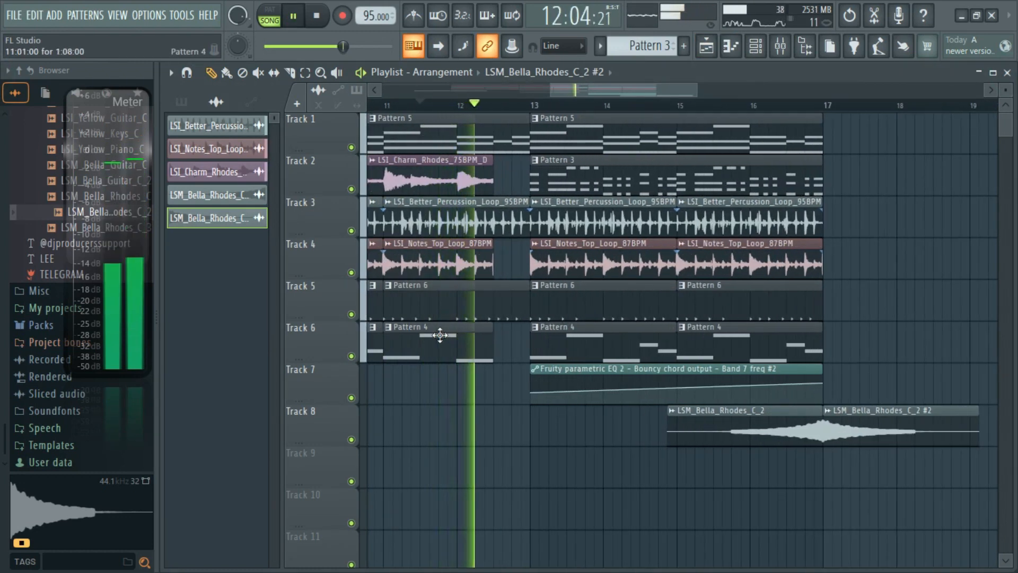
Try deleting the Track 3 percussion loop clip that starts at bar 15, and undo the deletion
double_click(431, 304)
key(Escape)
key(space)
right_click(815, 230)
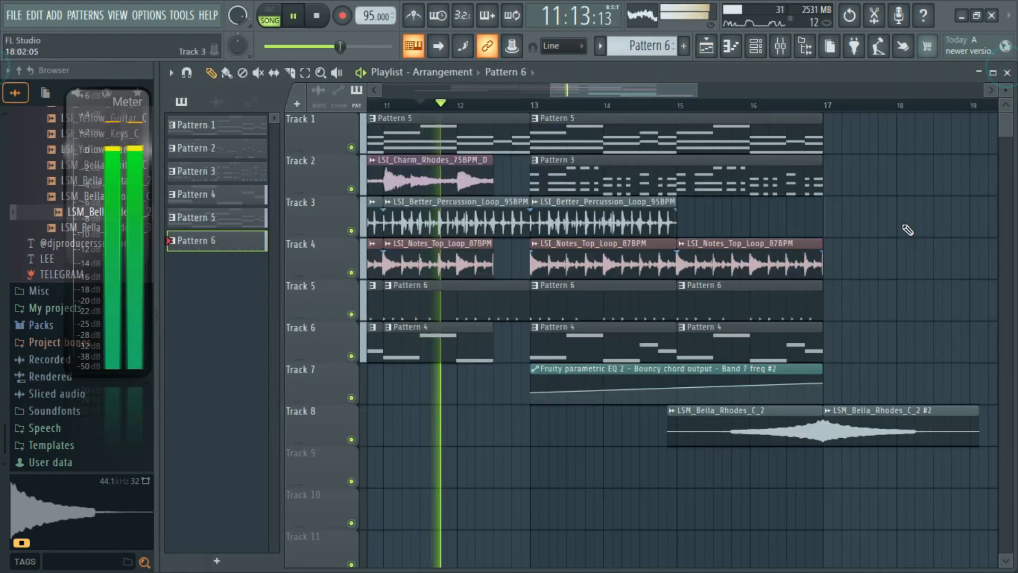
key(ctrl+z)
Play on from bar 12 to examine the EQ automation and the Rhodes swell on Track 8 leading into bar 17
scroll(836, 241, down, 4)
scroll(619, 357, up, 4)
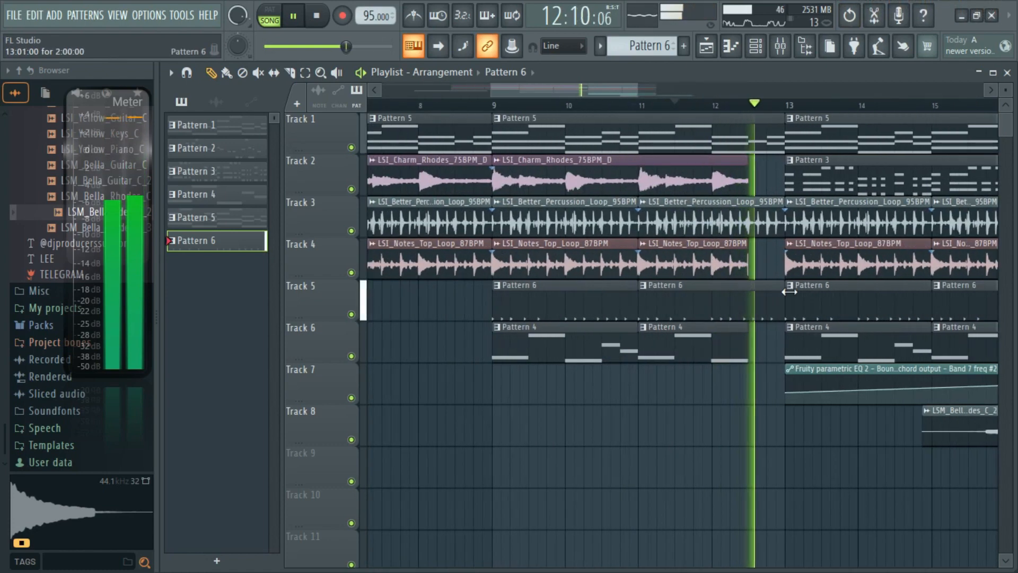
scroll(786, 269, down, 2)
scroll(786, 269, up, 2)
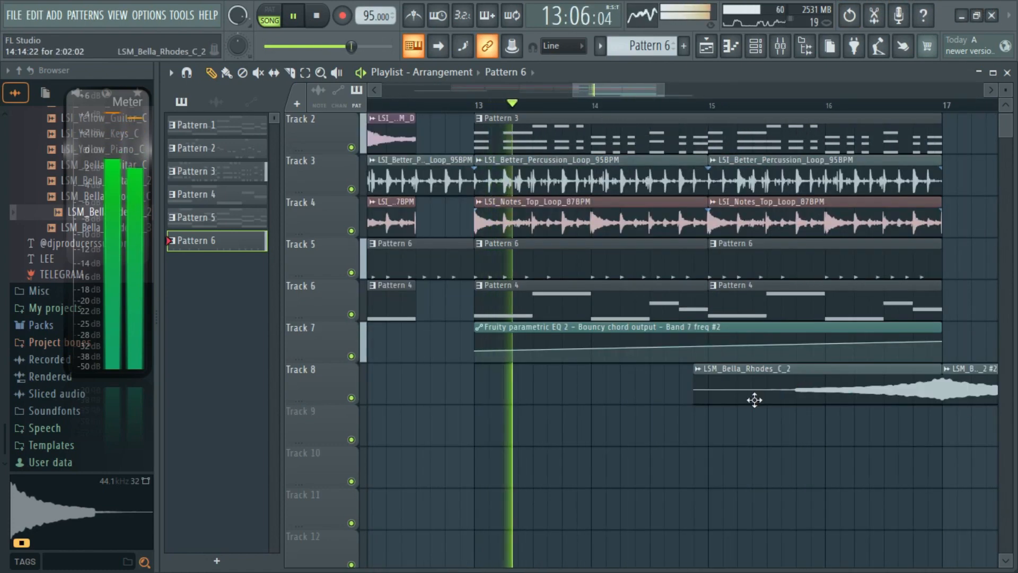
scroll(755, 400, down, 3)
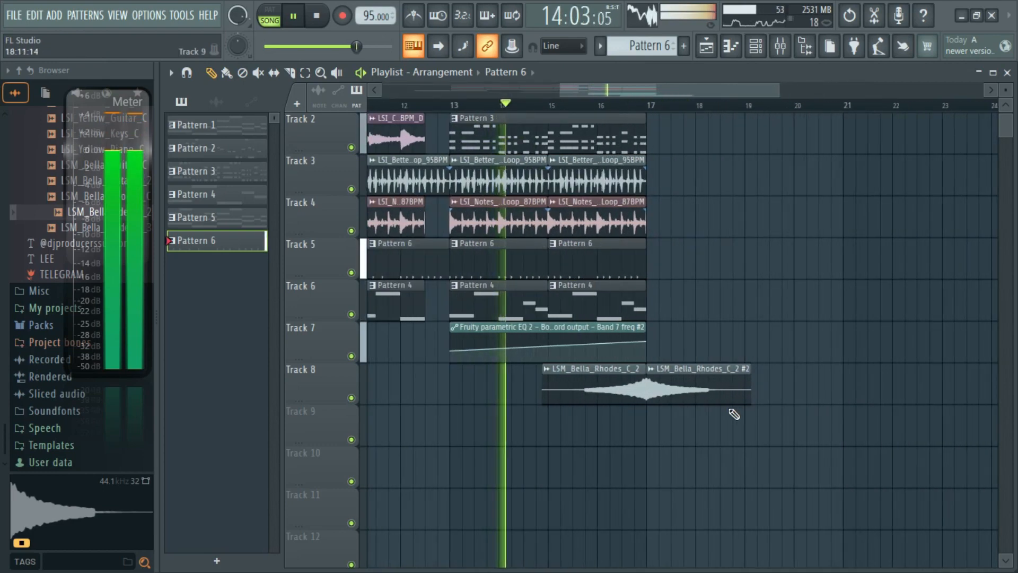
scroll(734, 414, up, 3)
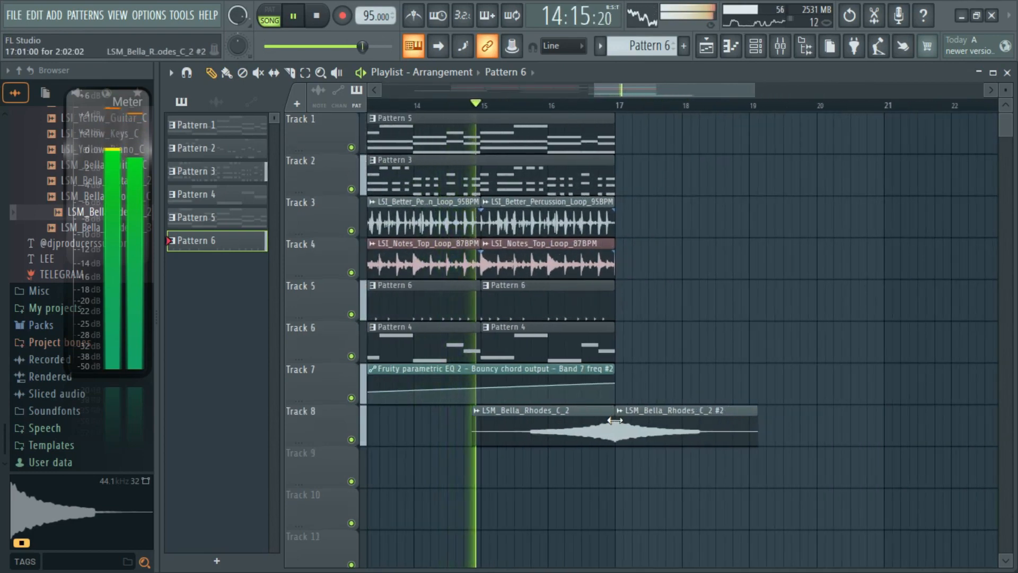
scroll(615, 420, up, 2)
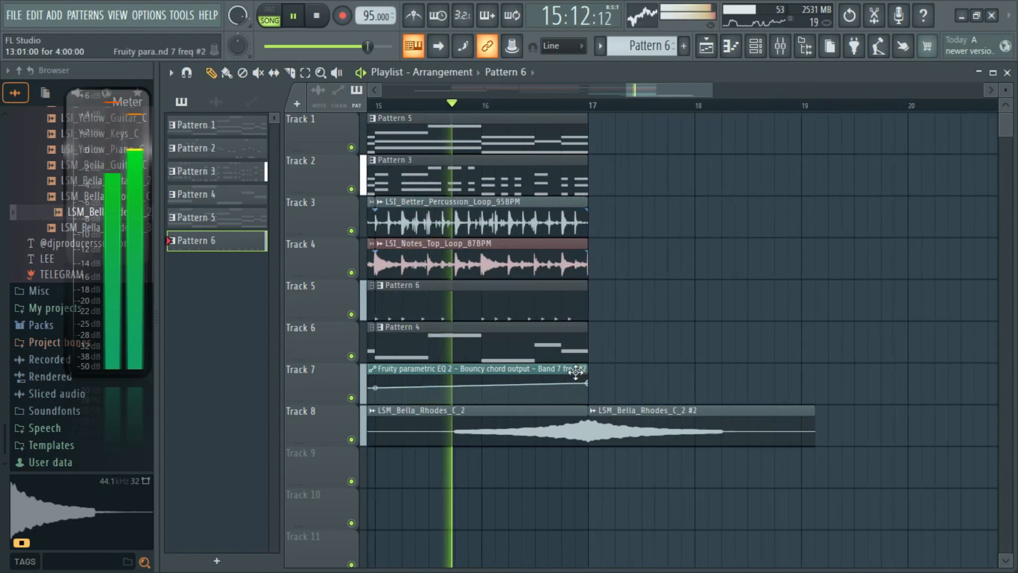
scroll(575, 373, down, 5)
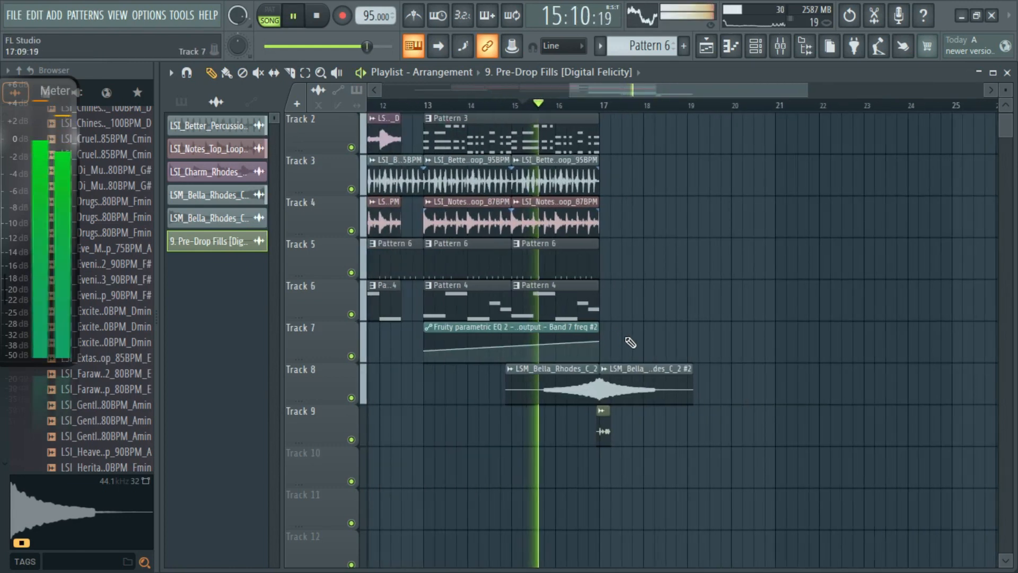
scroll(630, 342, up, 2)
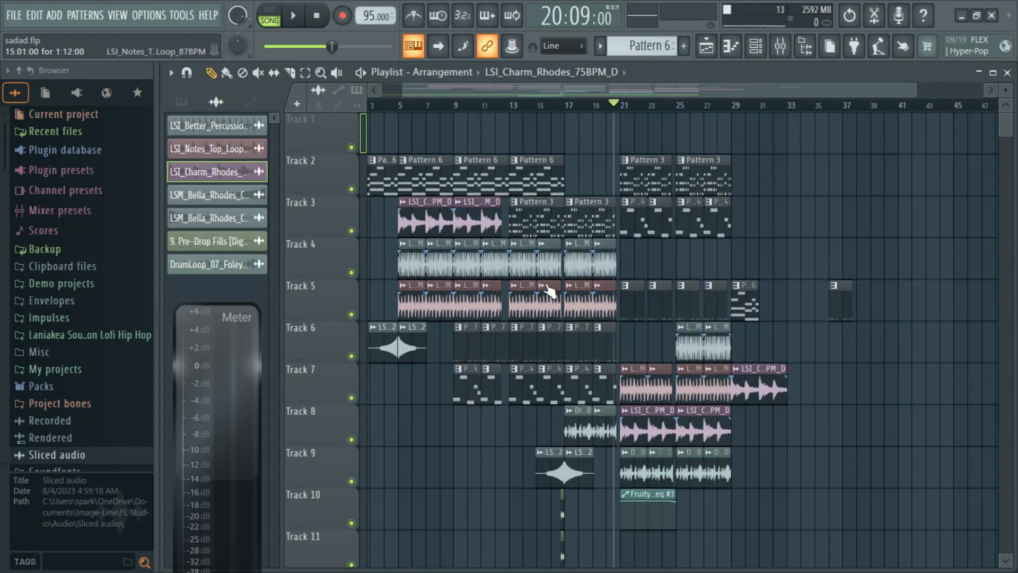
Play the arrangement from bar 15 to hear the pre-drop fills on Tracks 10 and 11 and the drop at bar 17
scroll(550, 290, up, 3)
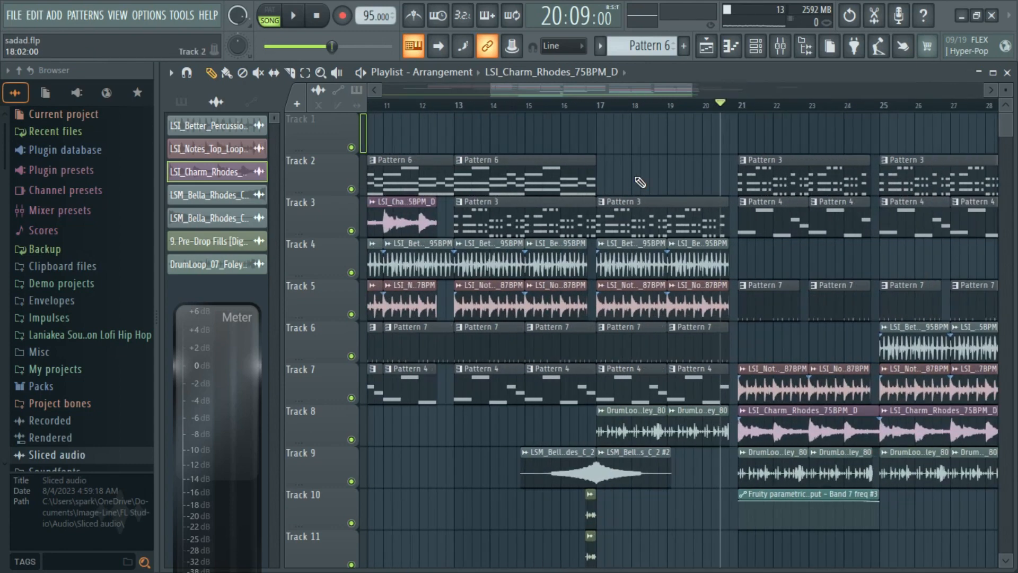
drag(543, 97, 548, 101)
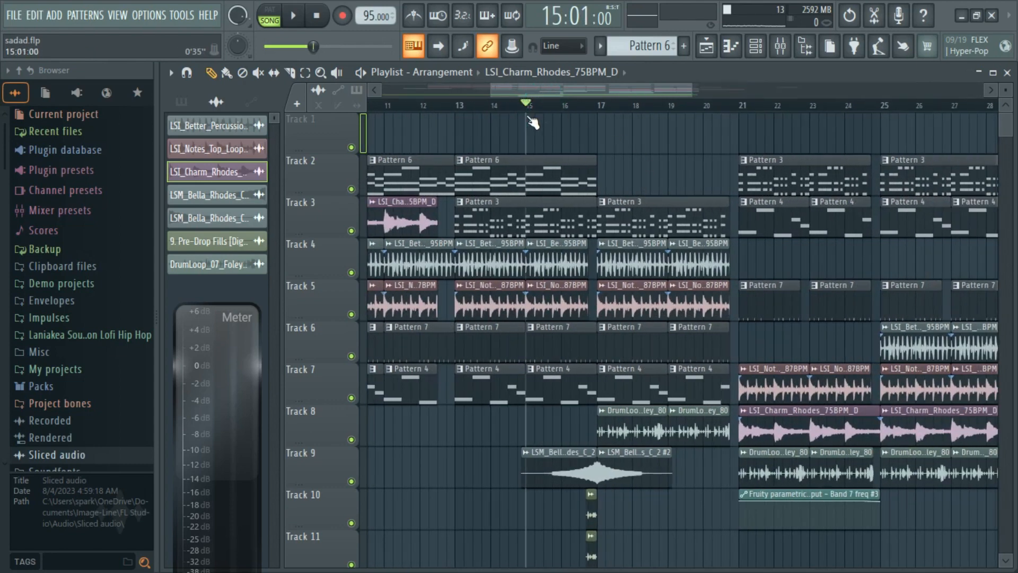
key(space)
scroll(531, 276, up, 1)
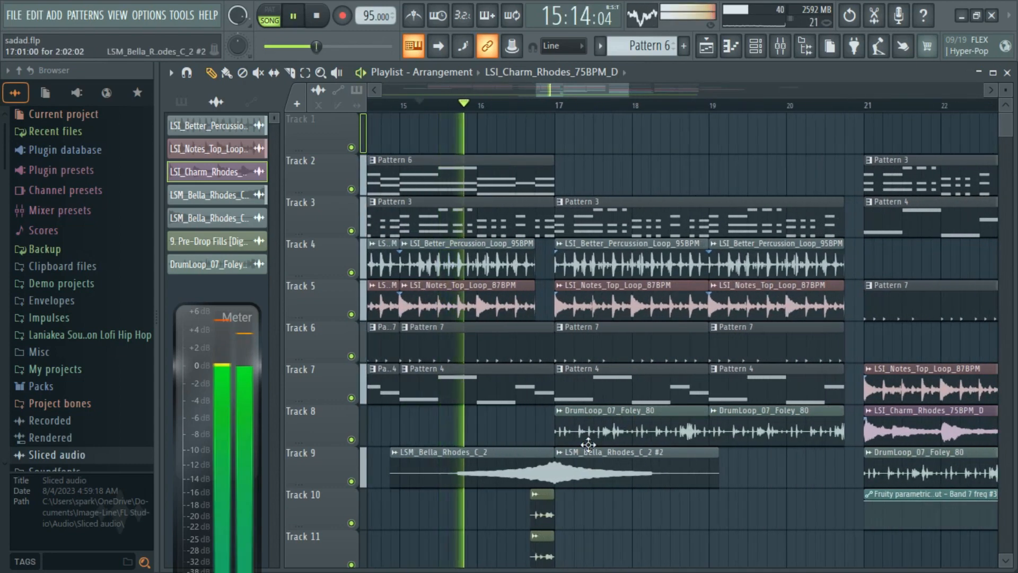
scroll(520, 424, up, 3)
scroll(519, 424, down, 3)
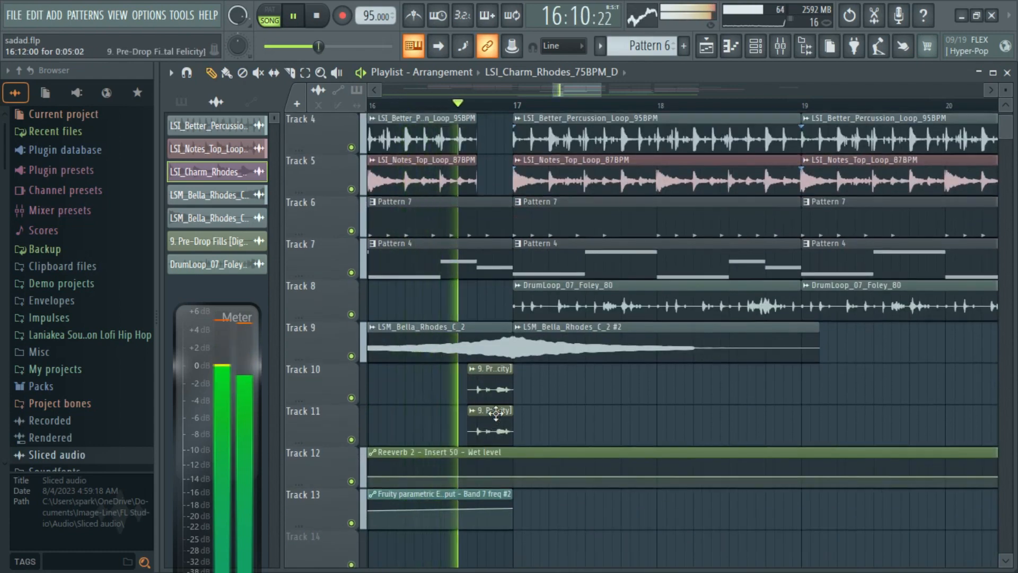
scroll(584, 403, down, 4)
scroll(598, 404, up, 3)
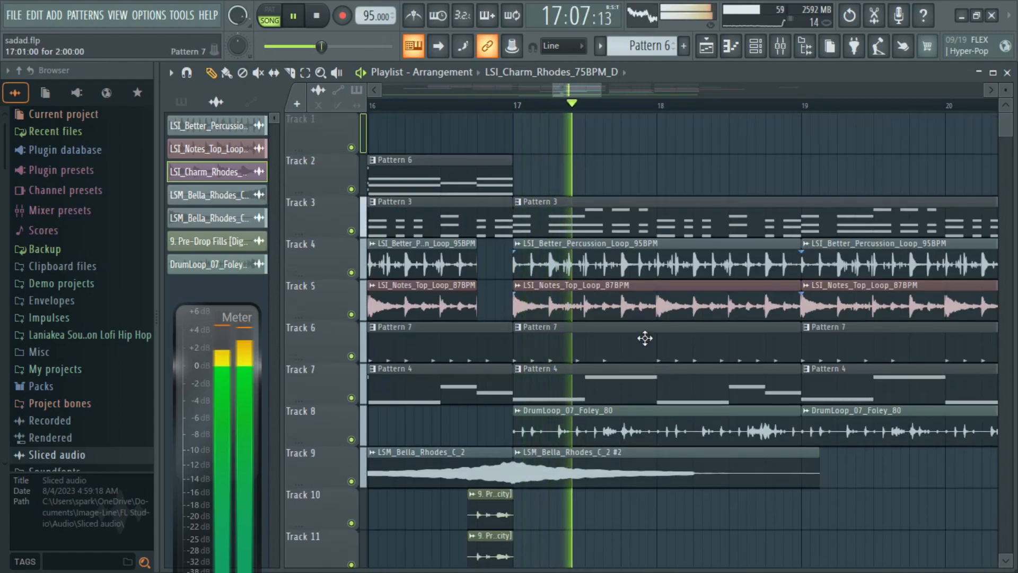
key(space)
Try placing another Band 7 freq #2 automation clip on Track 13 just after bar 17, undo its point edit and remove it
scroll(607, 459, down, 8)
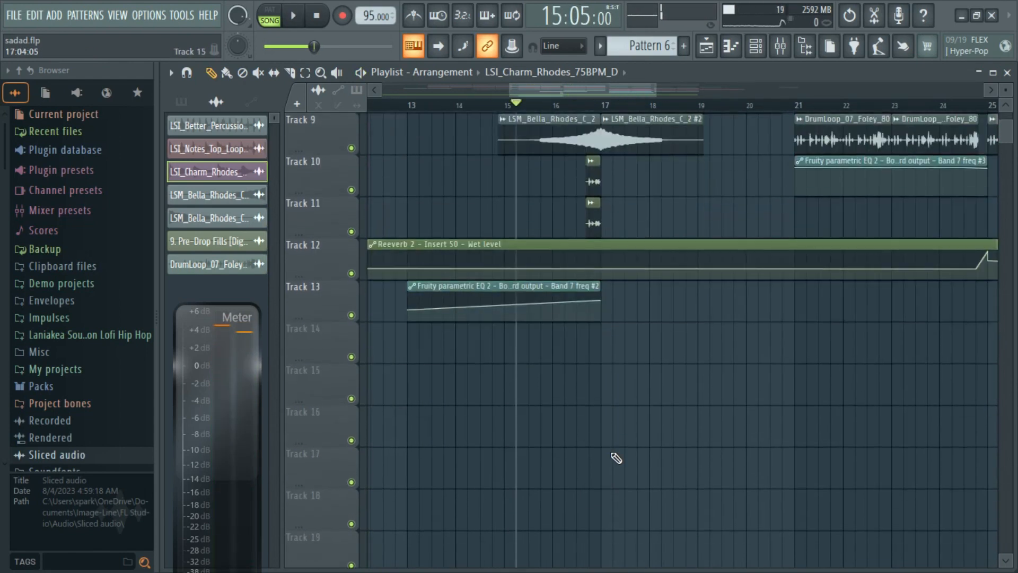
scroll(613, 435, up, 2)
scroll(565, 387, up, 2)
click(593, 366)
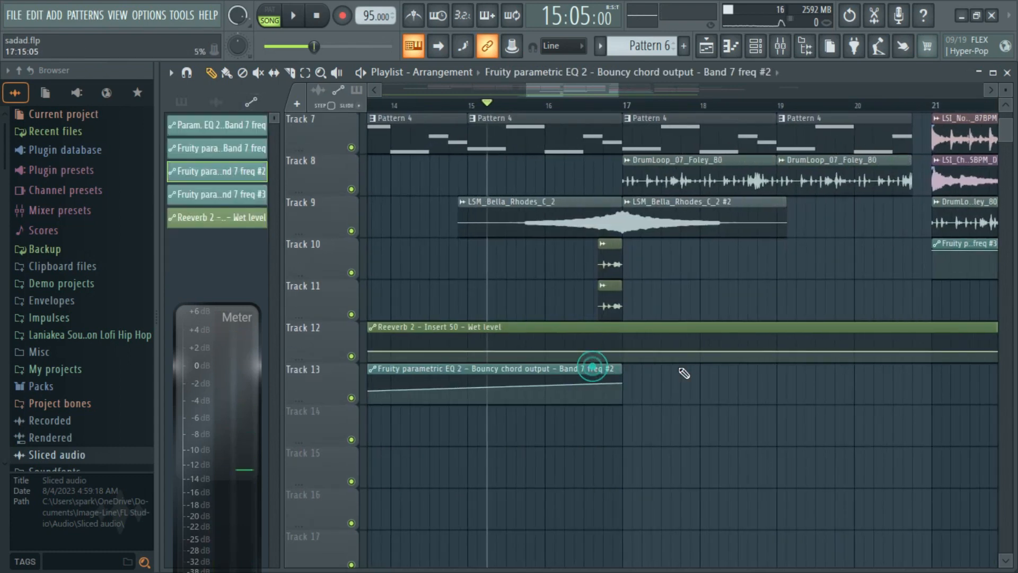
click(638, 380)
right_click(680, 378)
key(ctrl+z)
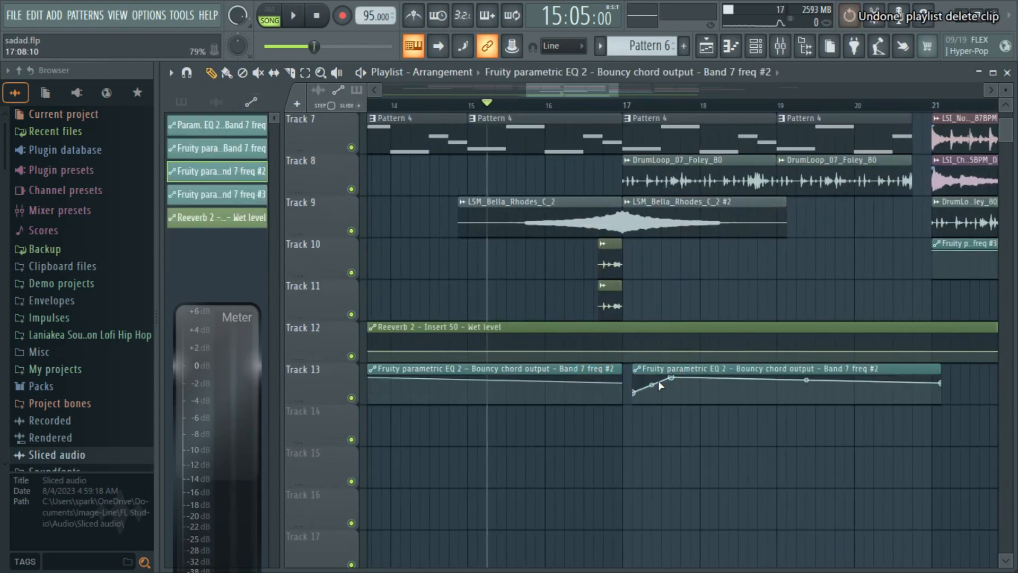
key(ctrl+z)
right_click(682, 381)
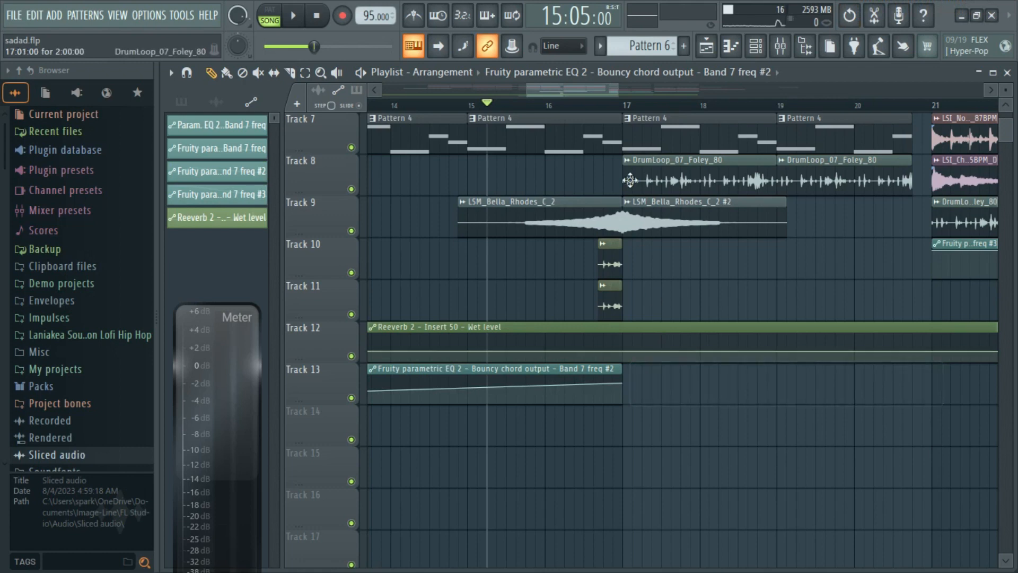
Play the arrangement from late in bar 16 to hear the drop at bar 17 and the section up to bar 19
click(606, 114)
scroll(625, 170, up, 6)
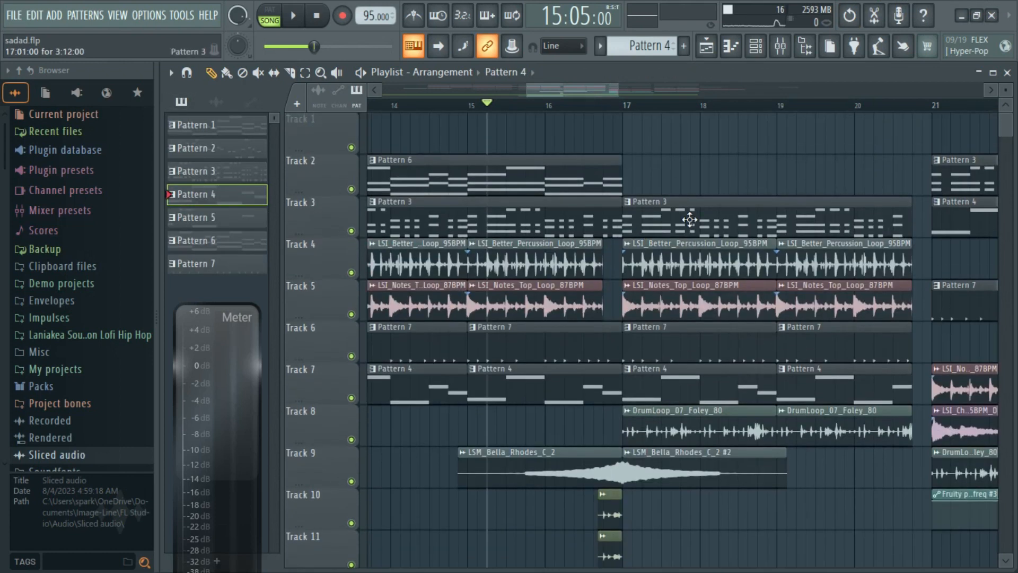
key(space)
click(604, 107)
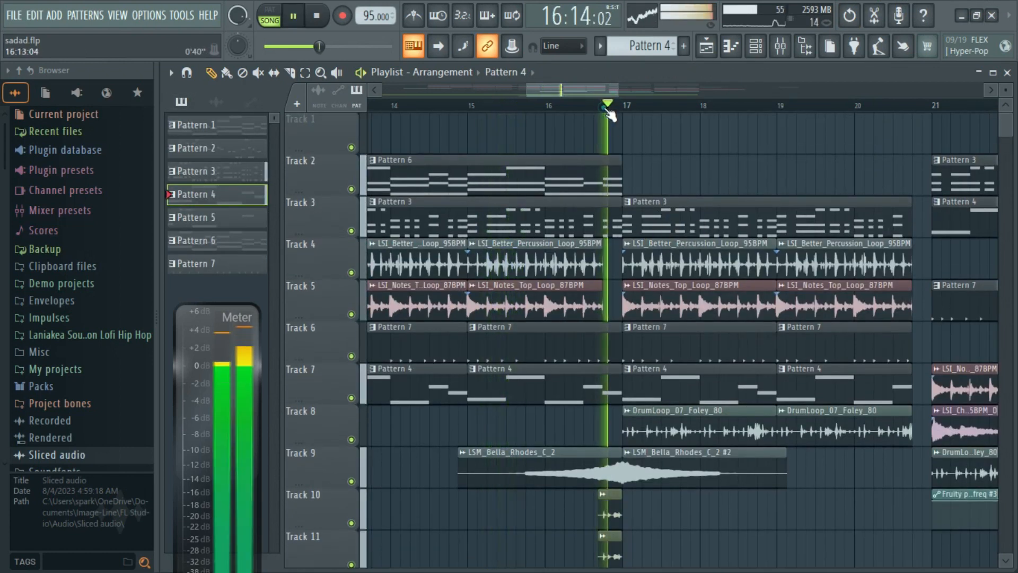
scroll(688, 264, up, 3)
scroll(685, 352, down, 6)
scroll(772, 416, up, 3)
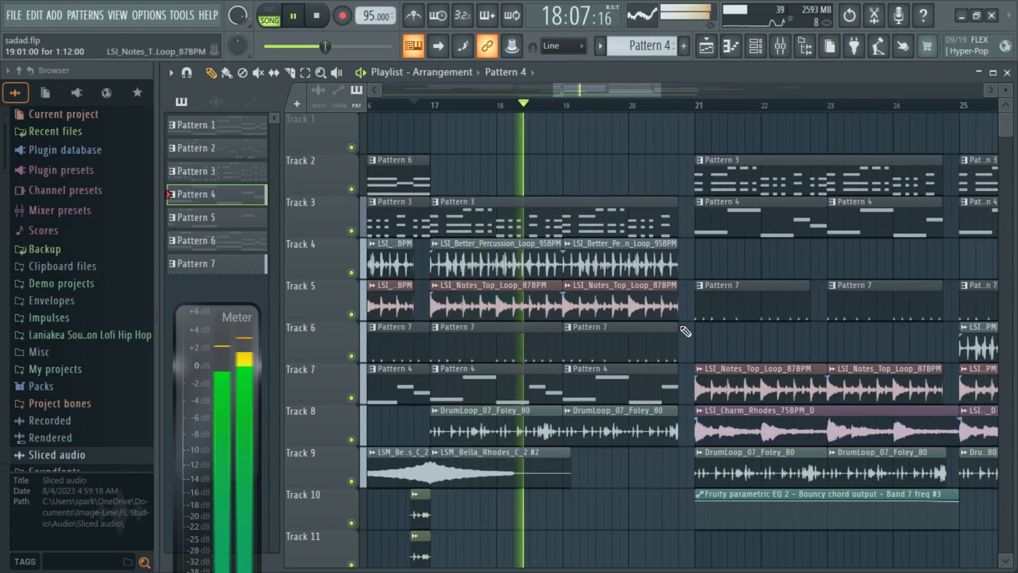
scroll(701, 303, up, 2)
scroll(693, 298, down, 4)
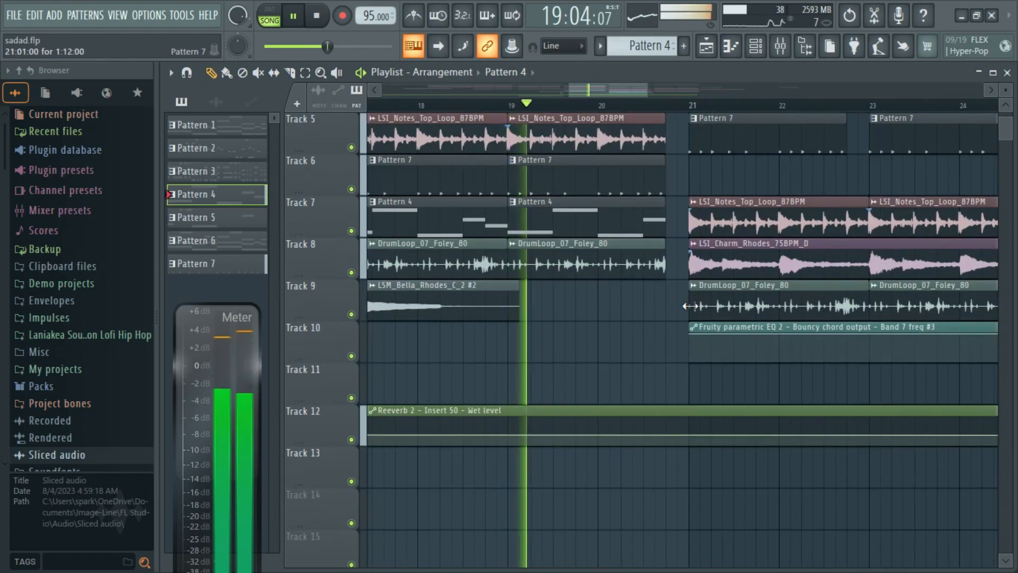
key(space)
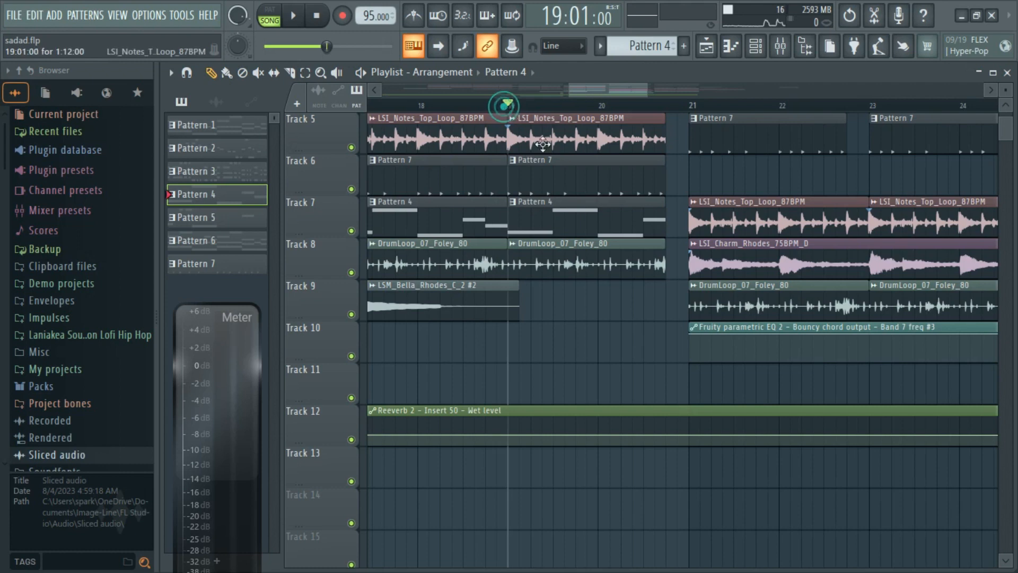
Play from bar 19 to hear the gap before bar 21 and the start of the section that follows it
scroll(637, 276, up, 3)
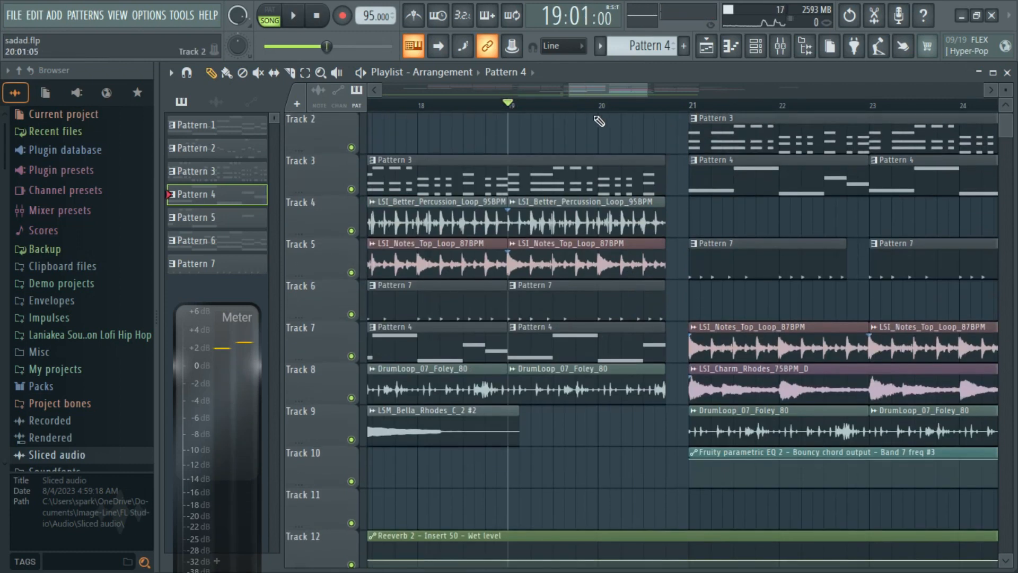
key(space)
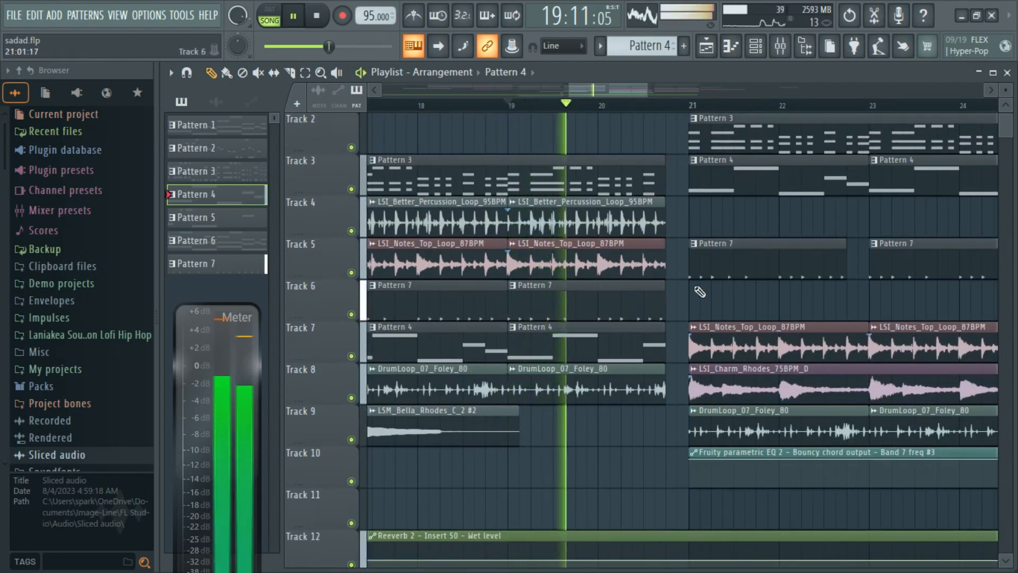
scroll(688, 318, up, 4)
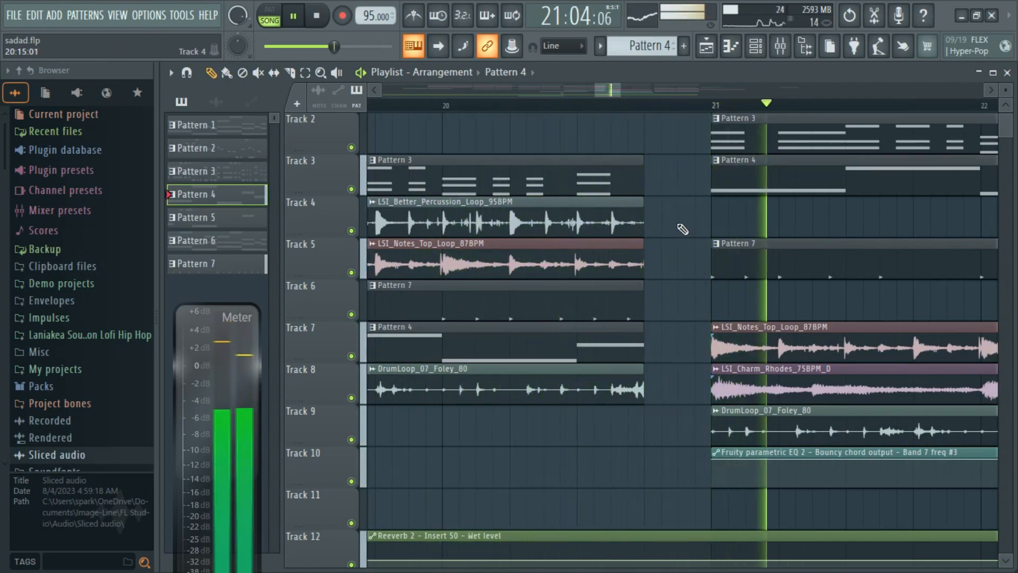
scroll(683, 229, down, 6)
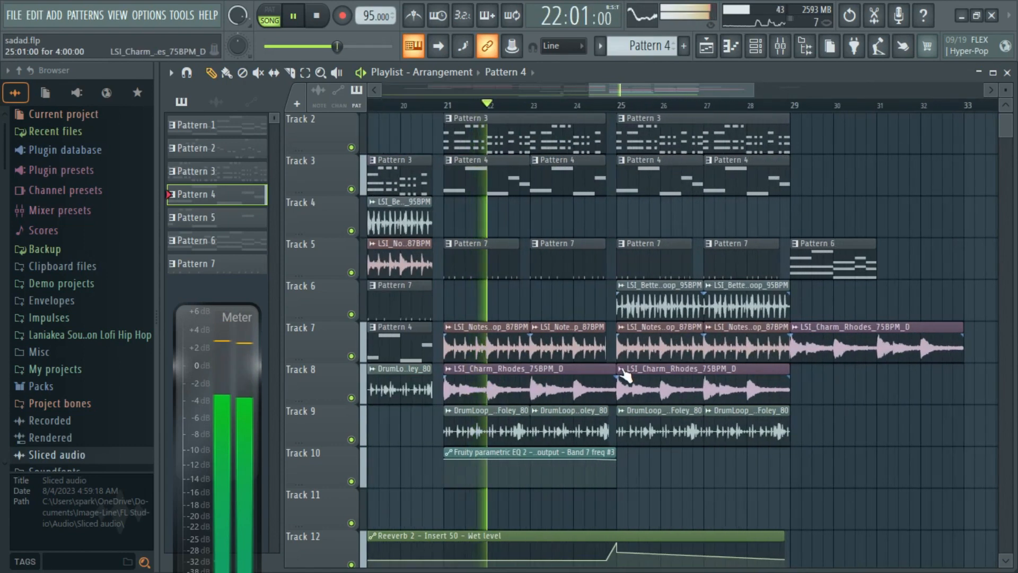
Remove the LSI_Charm_Rhodes_75BPM_D clips on Track 8 at bars 21 and 25
scroll(595, 326, up, 1)
key(space)
scroll(480, 283, up, 6)
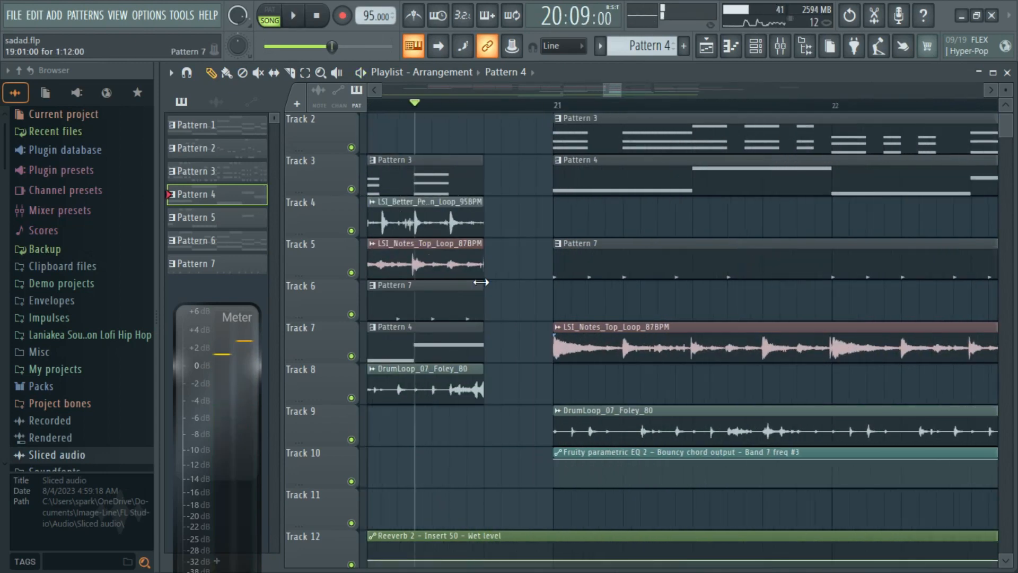
Add the Fill 1 sample to Track 13 at 20:09:00, ending at bar 21, and play the transition
scroll(491, 401, down, 4)
scroll(484, 313, down, 2)
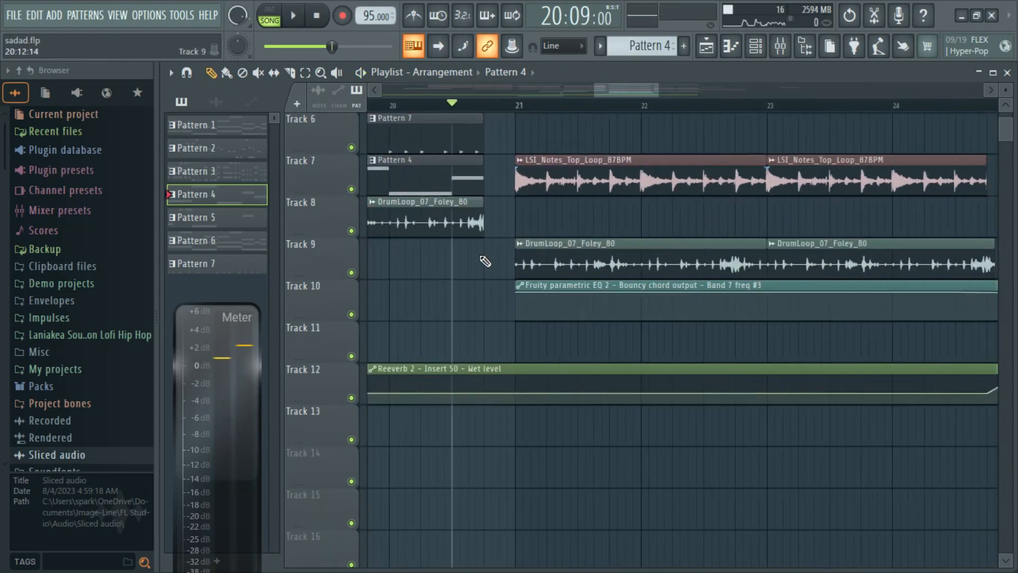
scroll(55, 435, down, 2)
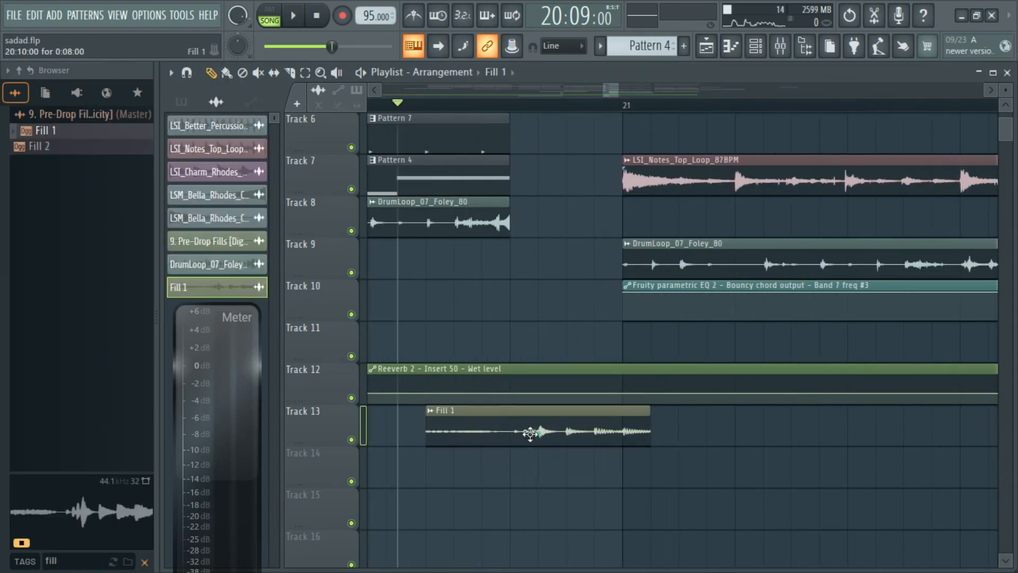
click(536, 428)
key(space)
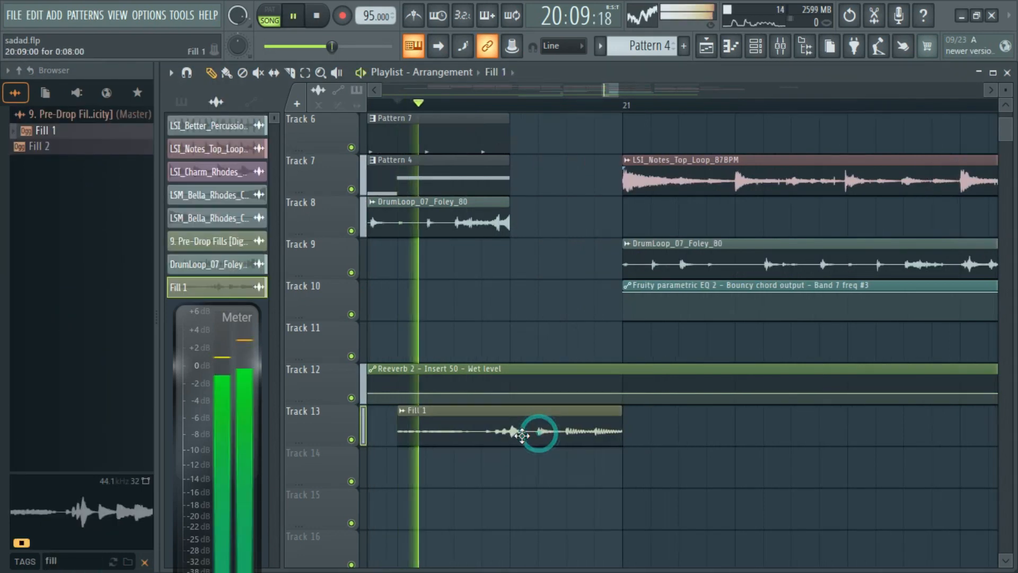
scroll(522, 461, down, 3)
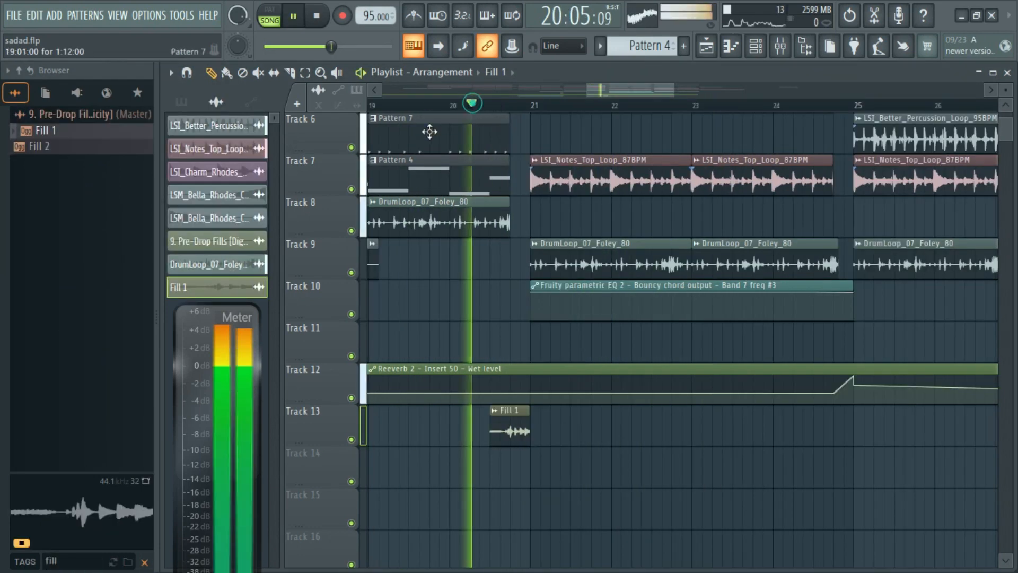
Place Reload Impact #3 on Track 11 at bar 21, fit Reload Impact #2 on Track 14 to end at the preceding gap, and play the result
scroll(547, 485, down, 4)
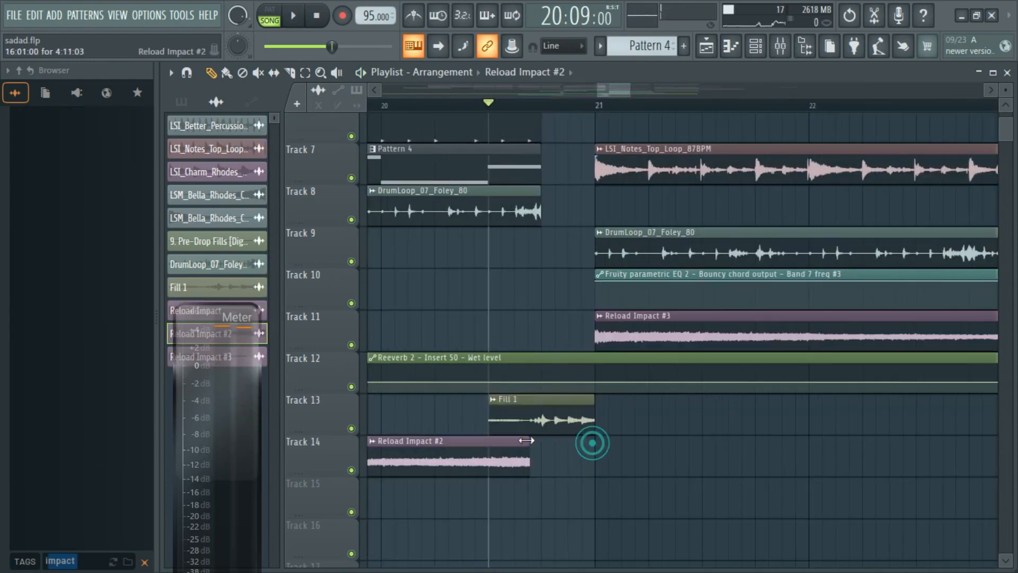
key(space)
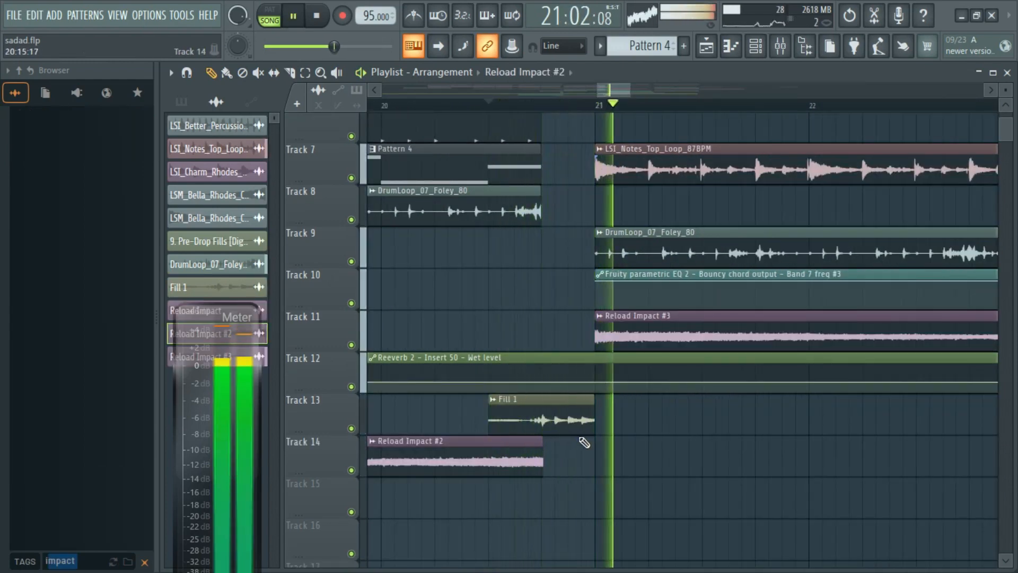
scroll(580, 443, down, 5)
scroll(585, 450, down, 3)
scroll(548, 455, up, 5)
scroll(656, 450, down, 6)
scroll(691, 447, up, 3)
scroll(699, 445, up, 5)
scroll(704, 447, up, 3)
scroll(707, 446, down, 5)
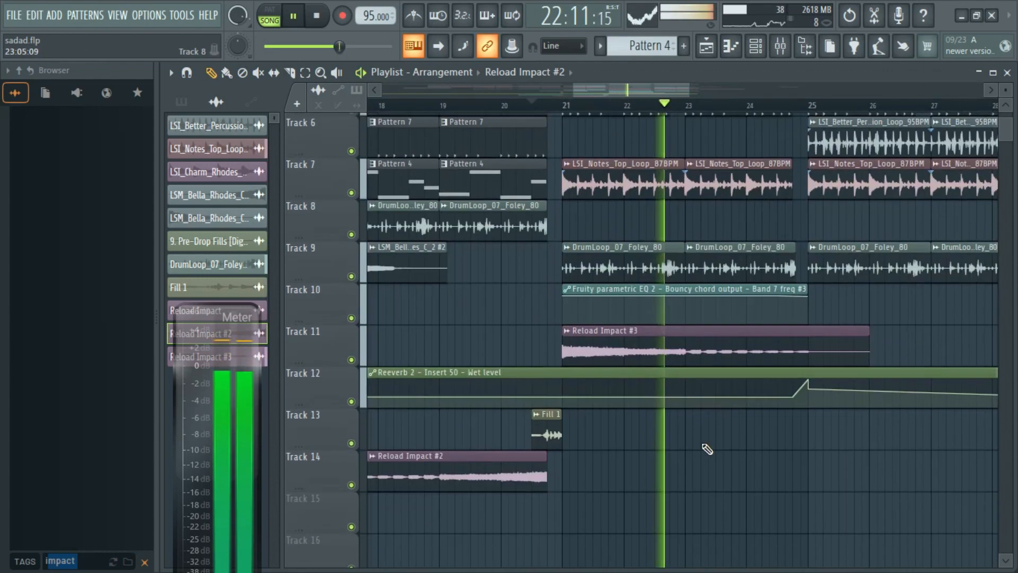
Move the bar 21 foley loops, Band 7 freq #3 automation and Reload Impact #3 to Tracks 8, 9 and 10, and copy the impact to bar 25
scroll(710, 449, down, 6)
scroll(739, 435, up, 3)
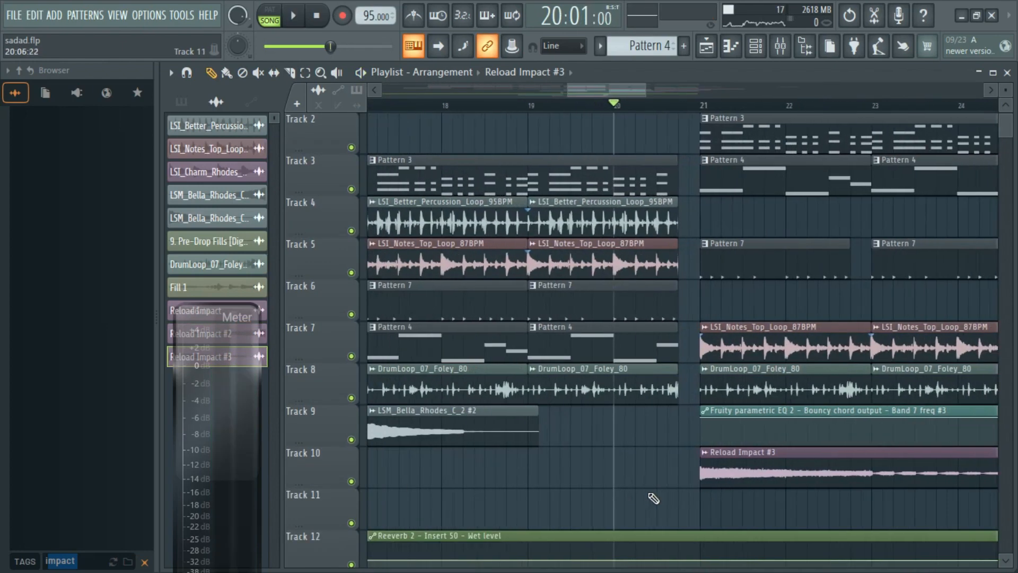
scroll(726, 489, down, 4)
scroll(726, 488, down, 1)
Check the Reload Impact #3 sample settings, play from bar 20, and review the impact and fill clips around bar 21
double_click(788, 473)
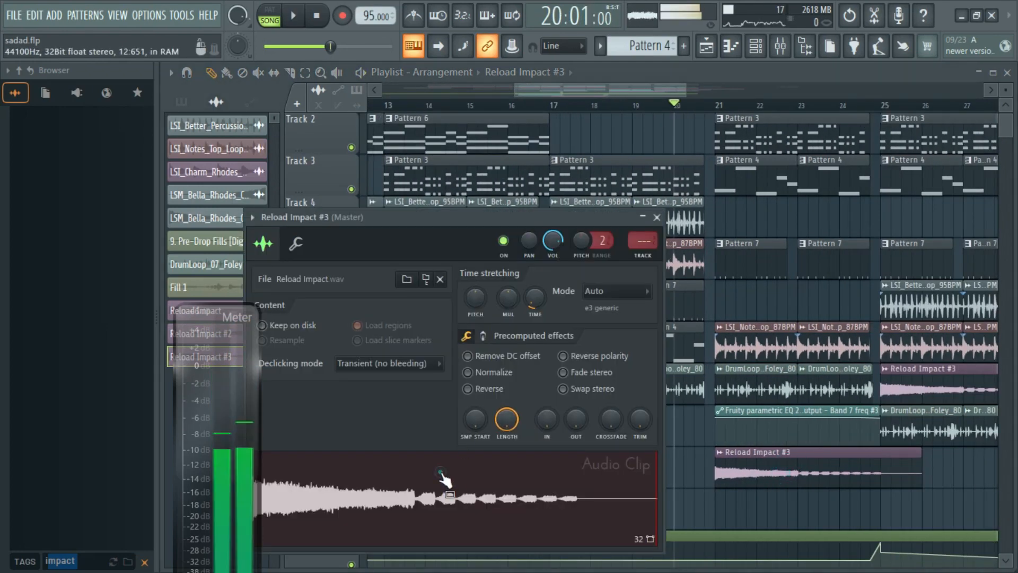
click(657, 217)
key(space)
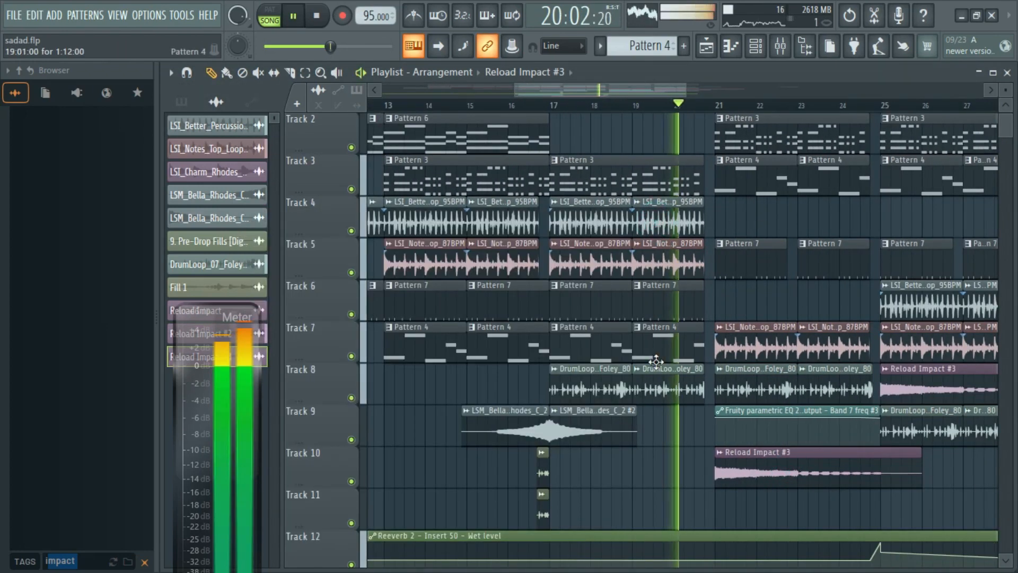
scroll(685, 470, up, 3)
scroll(740, 462, down, 11)
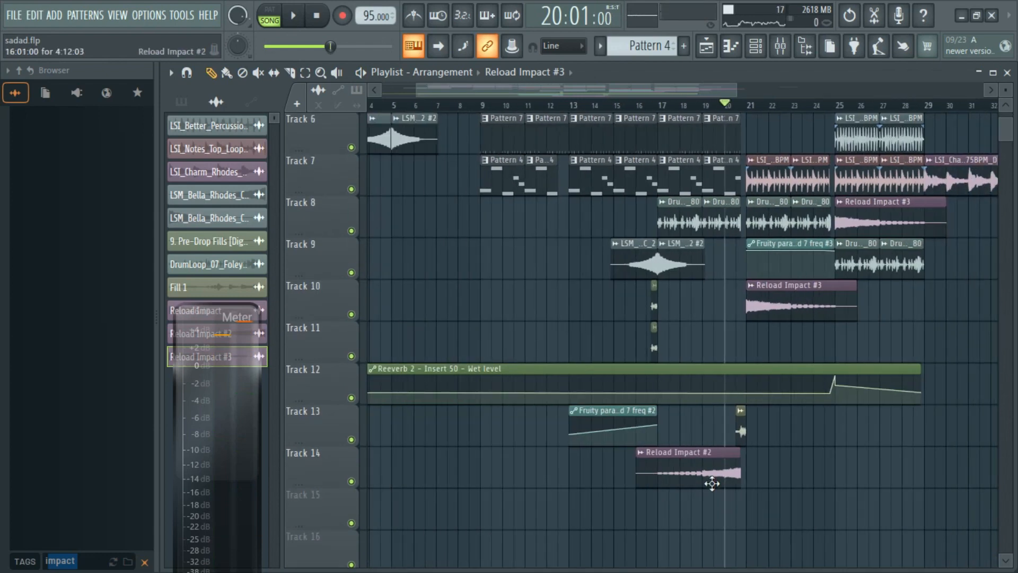
scroll(654, 500, up, 3)
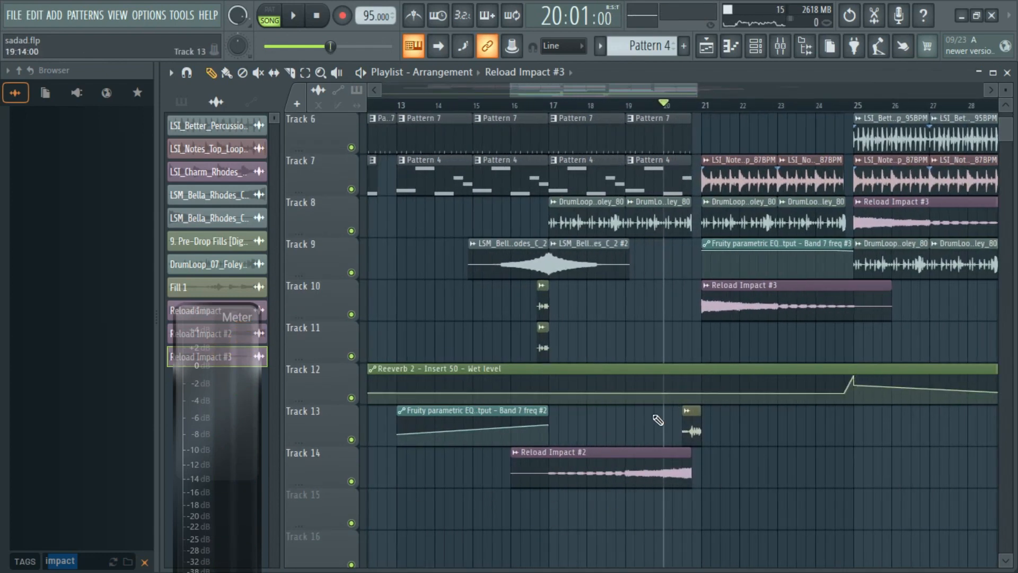
scroll(602, 444, up, 3)
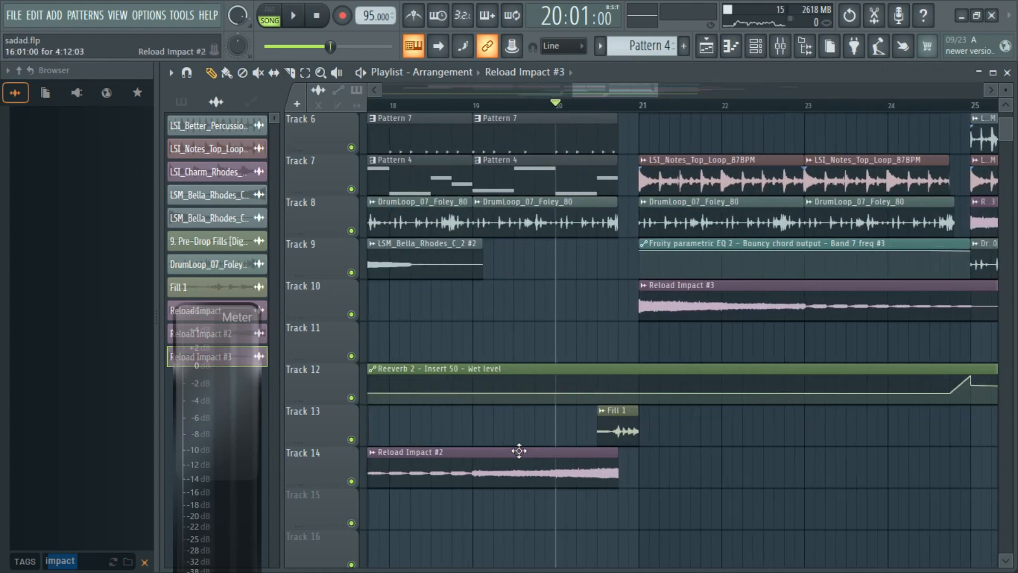
scroll(474, 437, down, 3)
scroll(488, 354, down, 3)
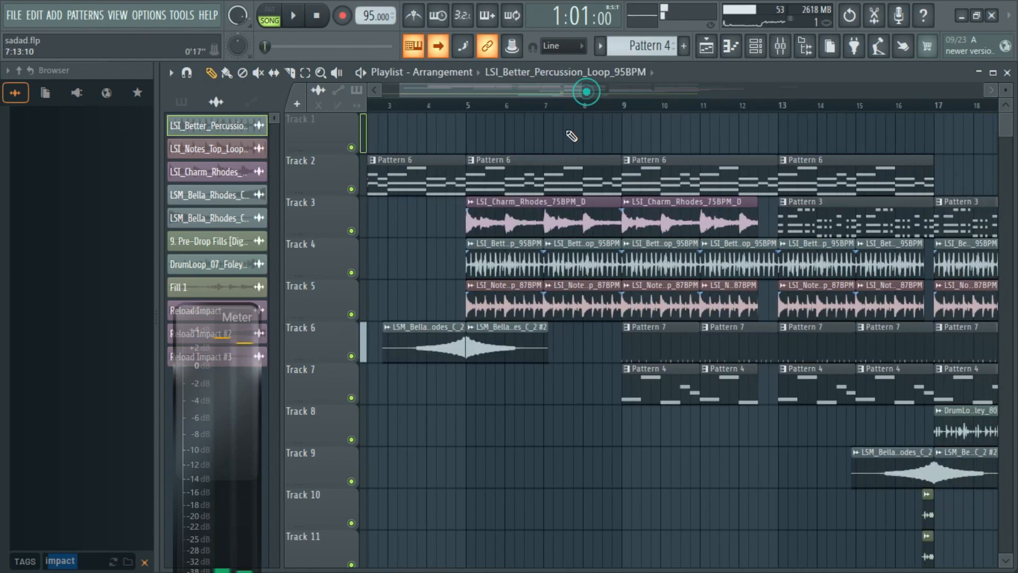
Remove the Pattern 4 clips on Track 7 between bars 9 and 13, and play the arrangement from bar 9
scroll(557, 429, up, 3)
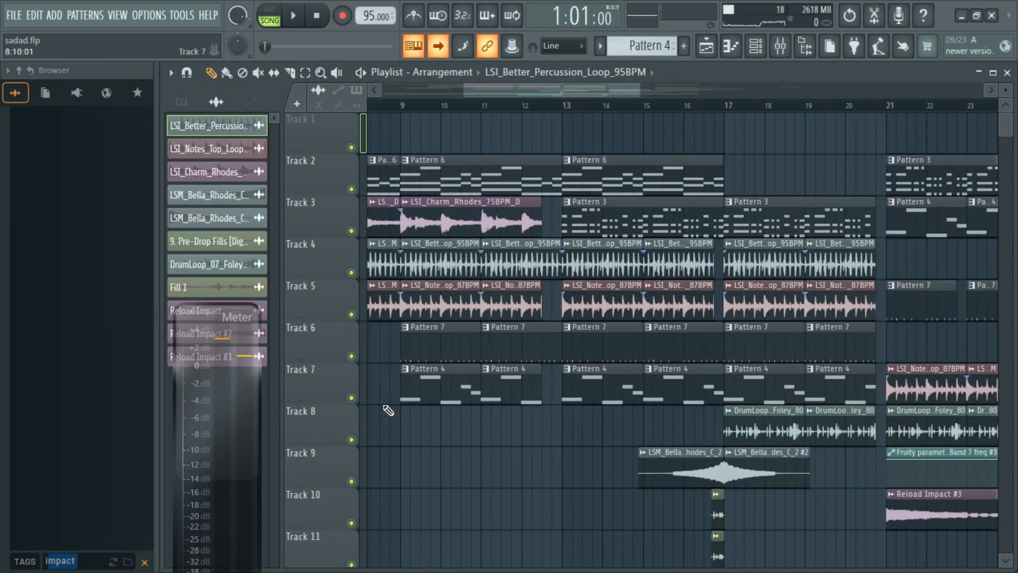
scroll(419, 388, up, 2)
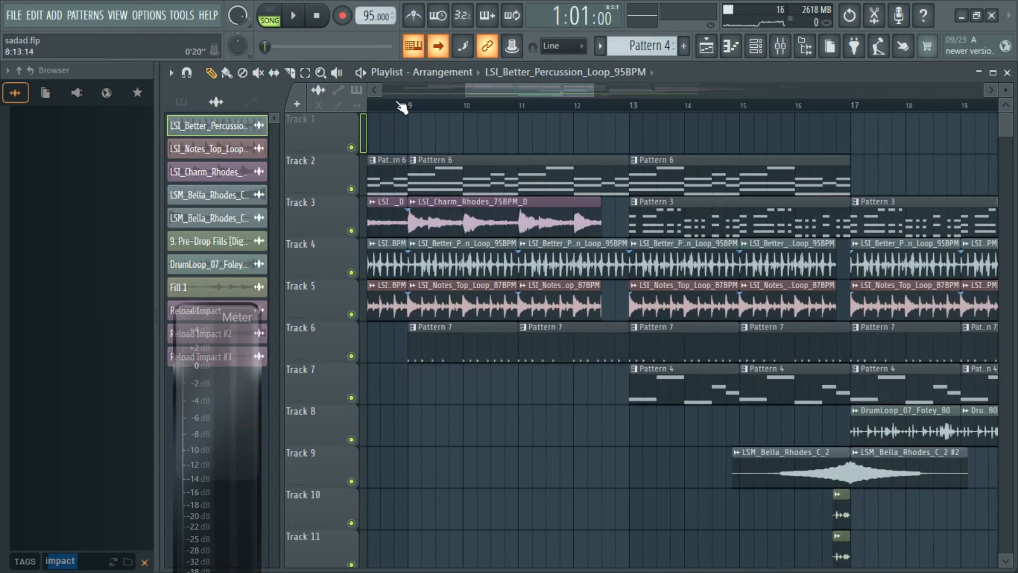
click(395, 104)
key(space)
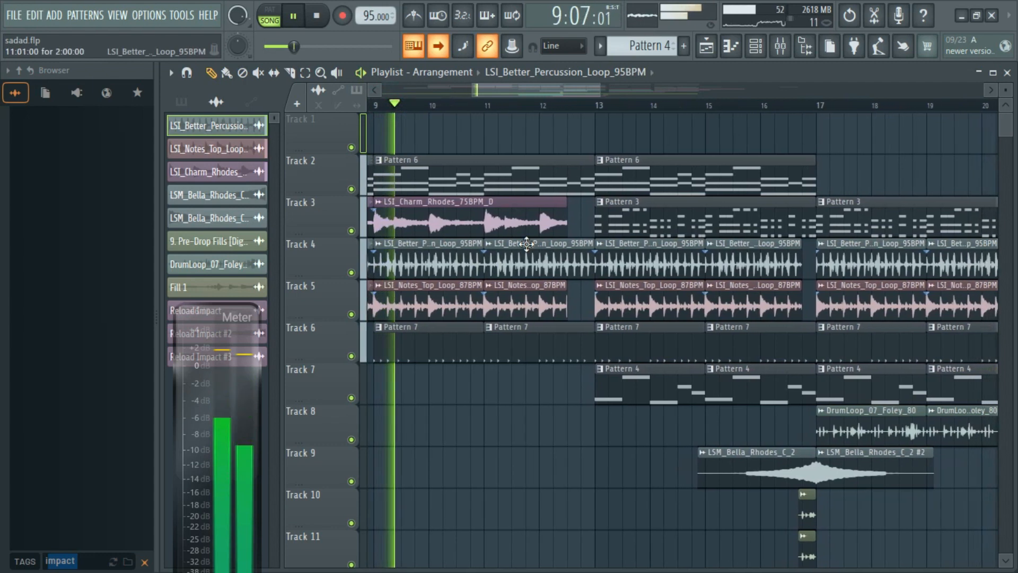